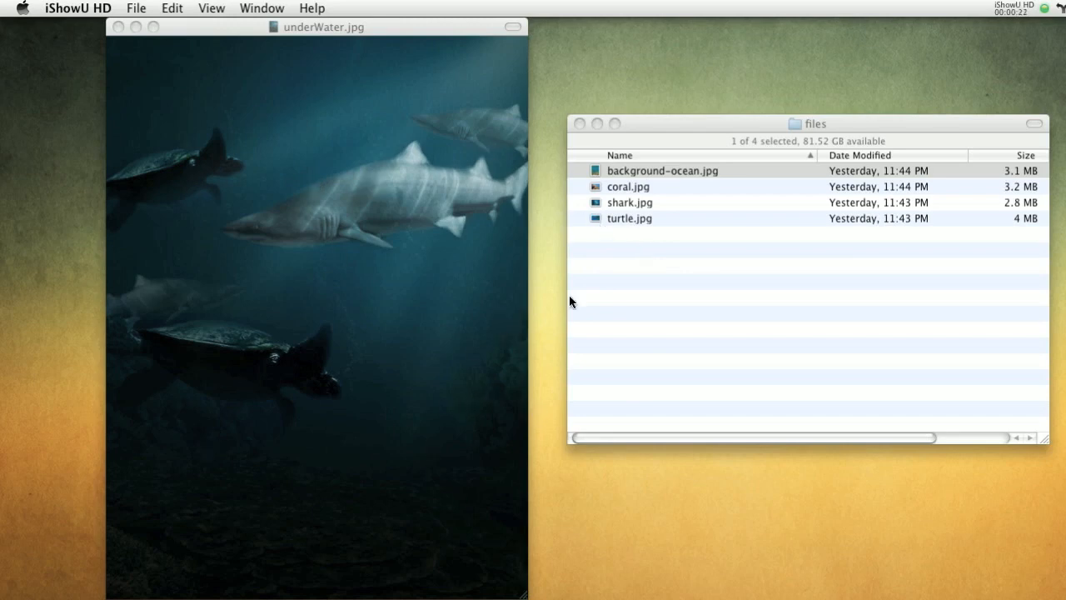
Close the underWater.jpg preview and open background-ocean.jpg from the files folder in Photoshop
left_click(567, 135)
left_click(356, 42)
key("super+w")
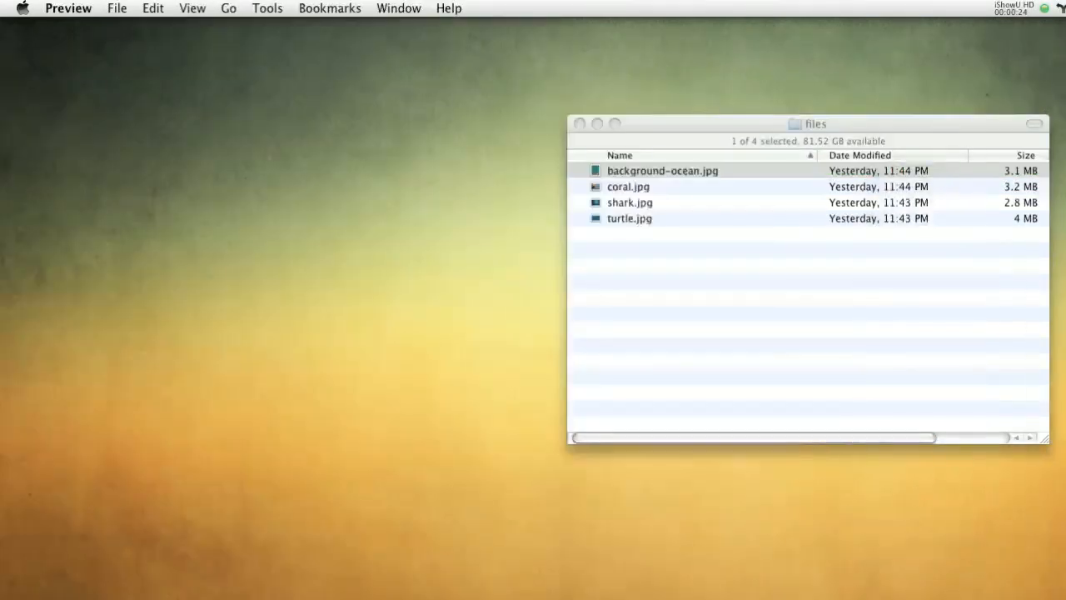
left_click(662, 239)
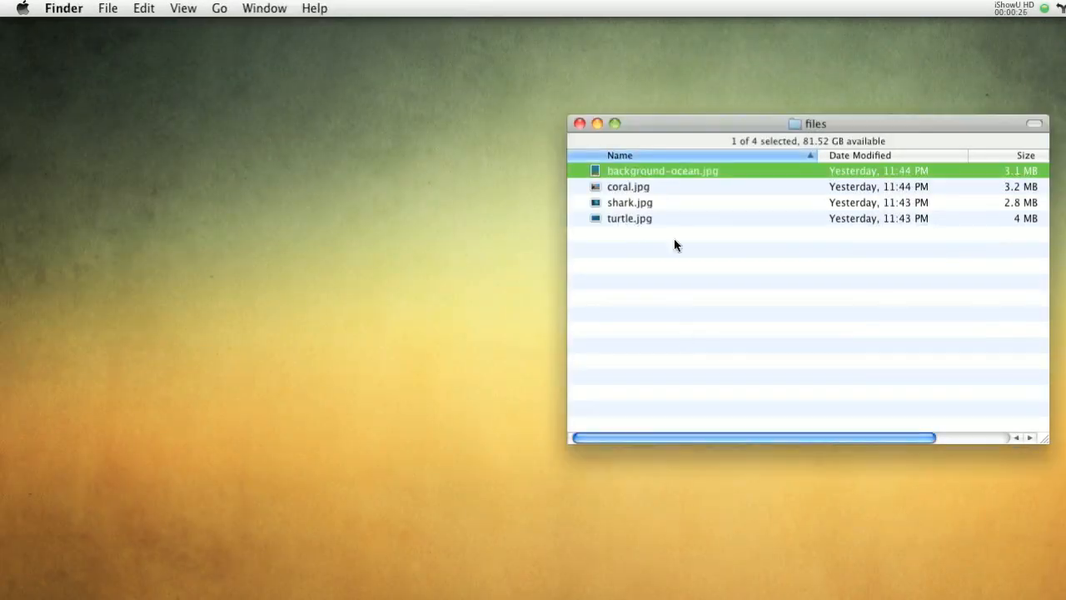
key("super+o")
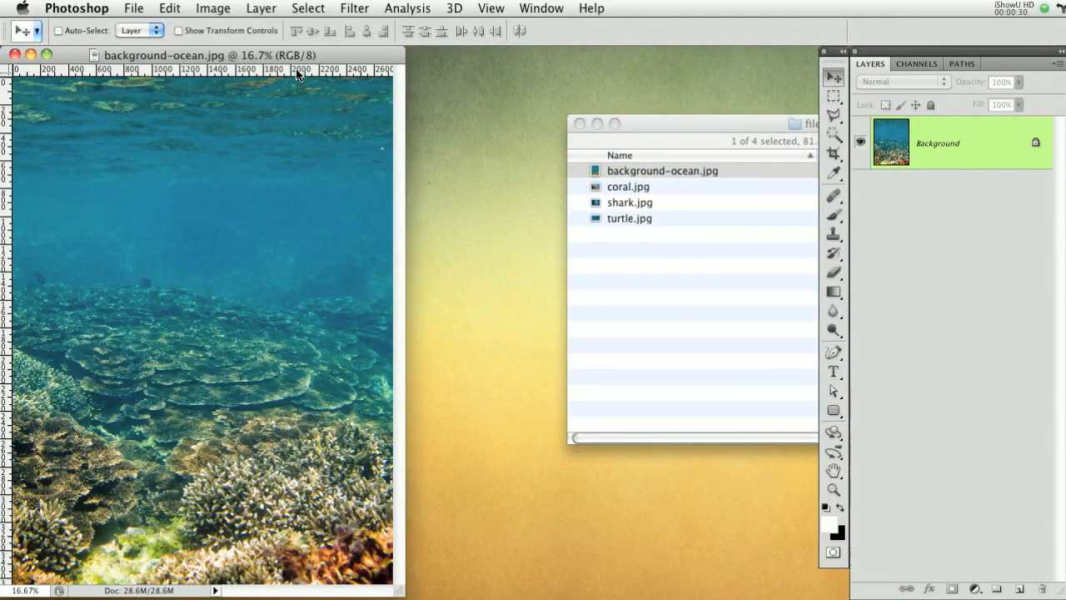
Resize the ocean image to a width of 630 pixels and enlarge its document window
left_click(212, 8)
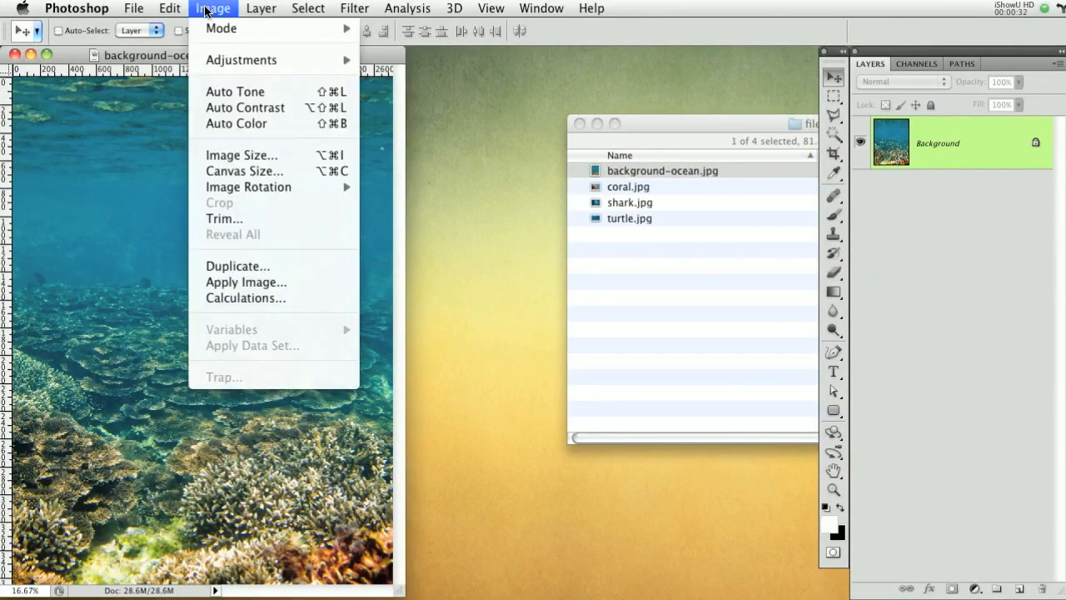
left_click(244, 153)
type("630")
key("Return")
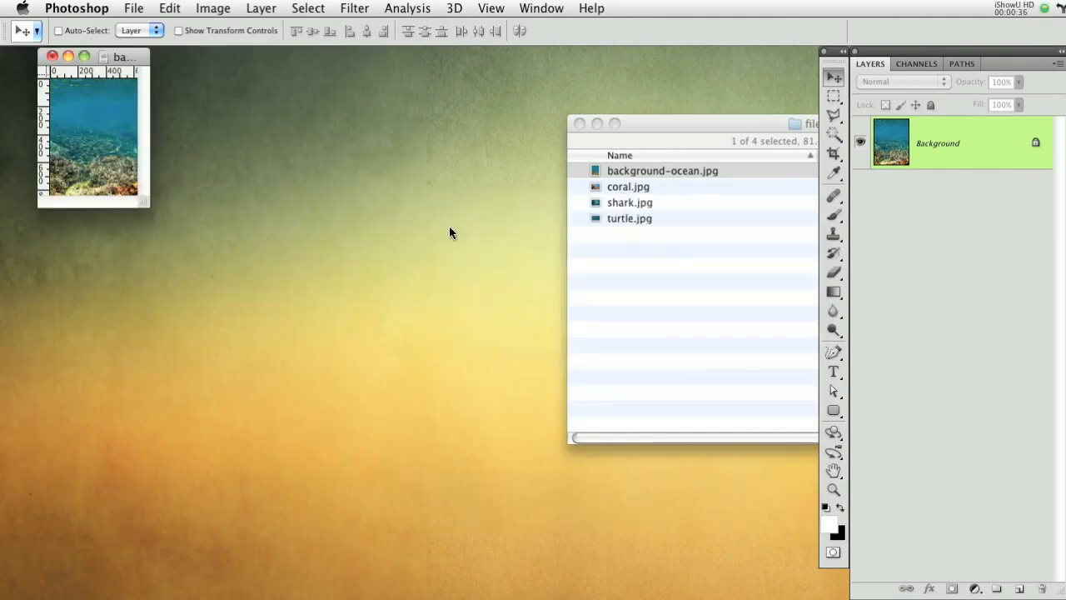
left_click_drag(143, 200, 804, 592)
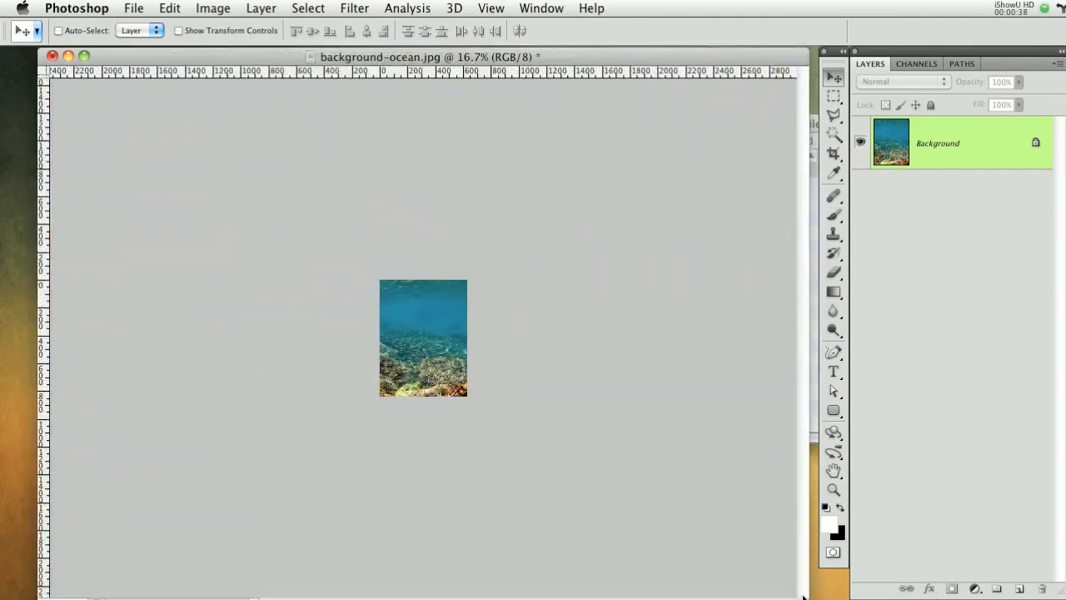
key("super+equal")
key("super+equal")
key("super+equal")
key("super+equal")
key("super+minus")
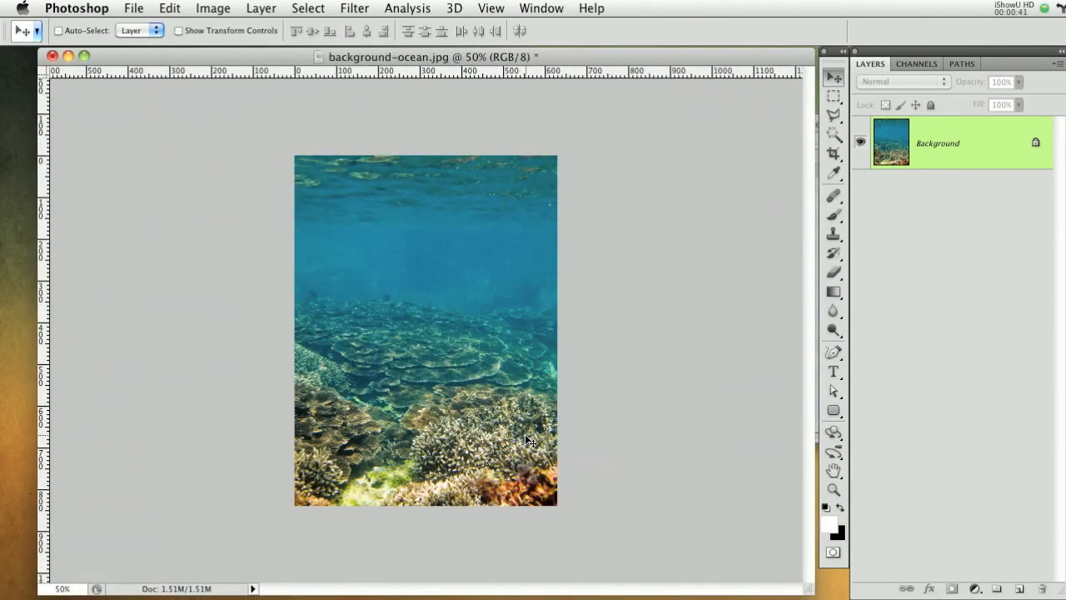
Convert the Background into a regular layer named Layer 0 and move it straight down by about 270 px
double_click(990, 151)
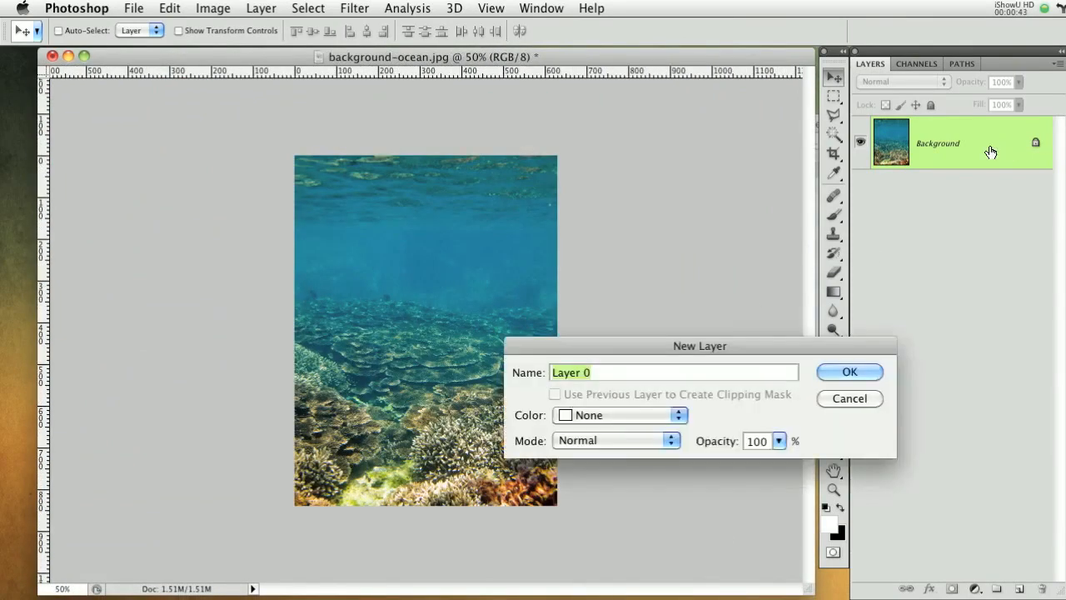
left_click(848, 377)
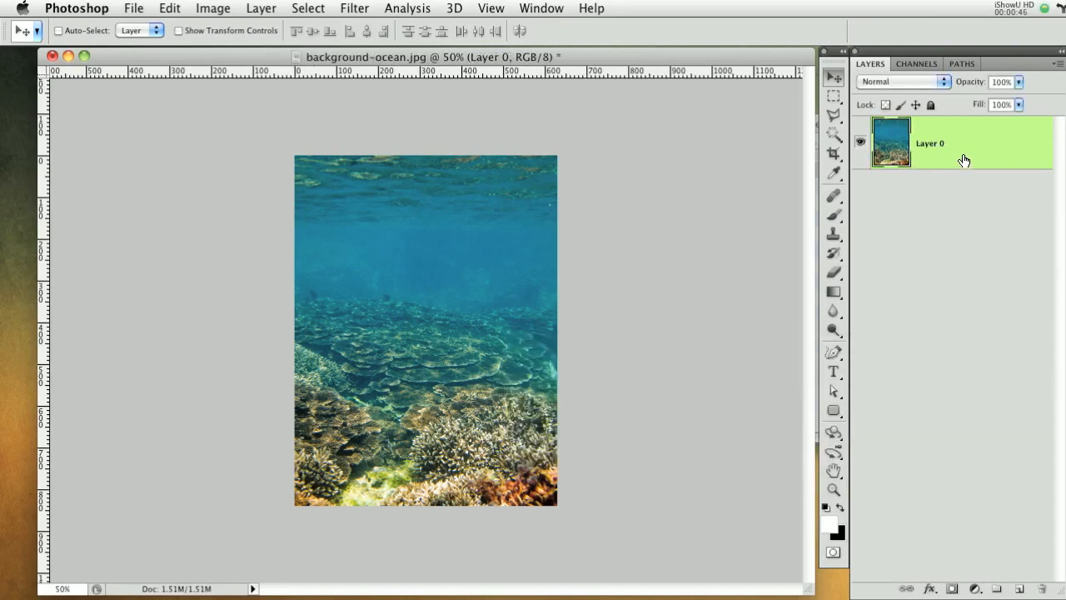
left_click_drag(504, 261, 509, 369)
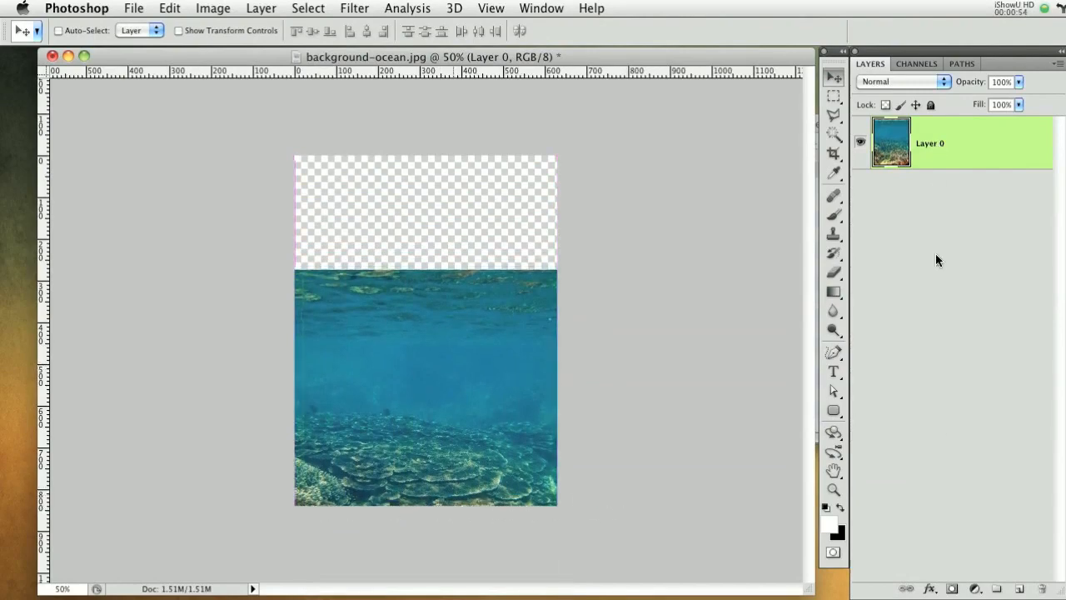
Add a layer mask to Layer 0 and fill the full-width strip of rippled water surface with black to hide it
left_click(951, 589)
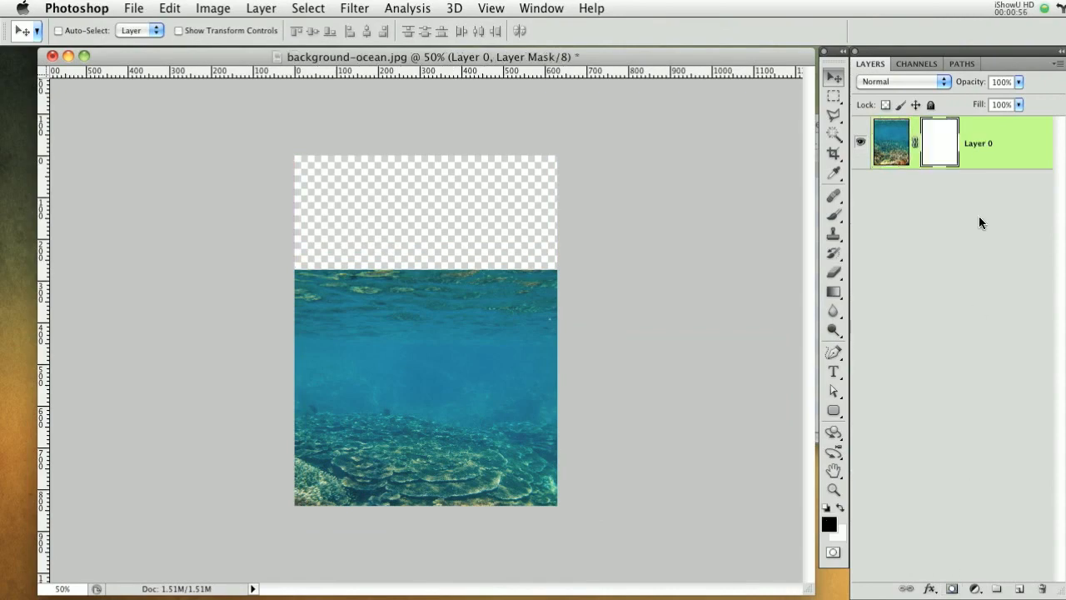
left_click(835, 96)
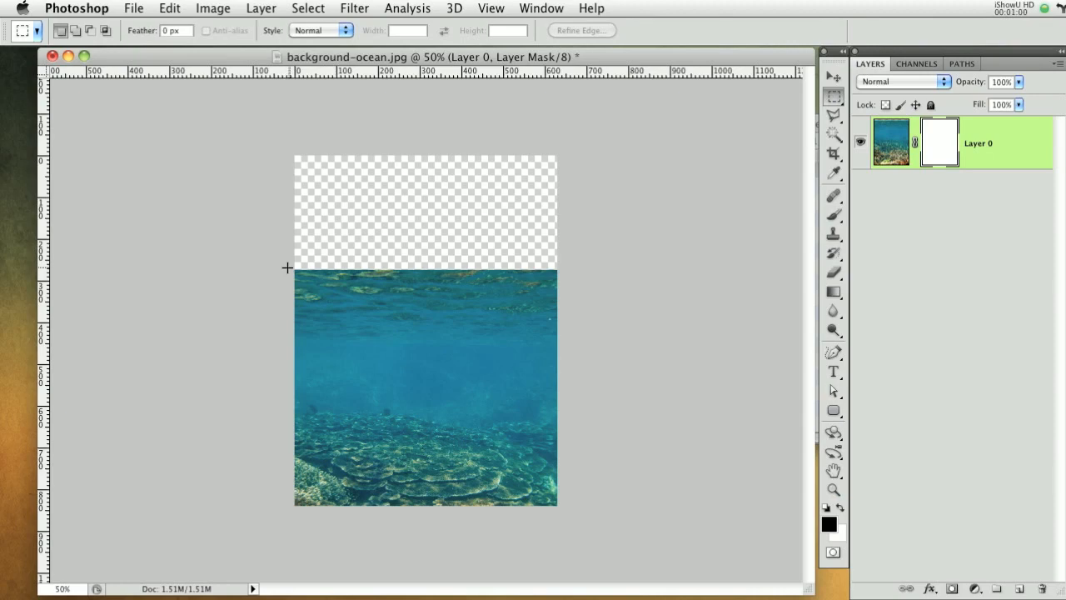
left_click_drag(392, 293, 637, 350)
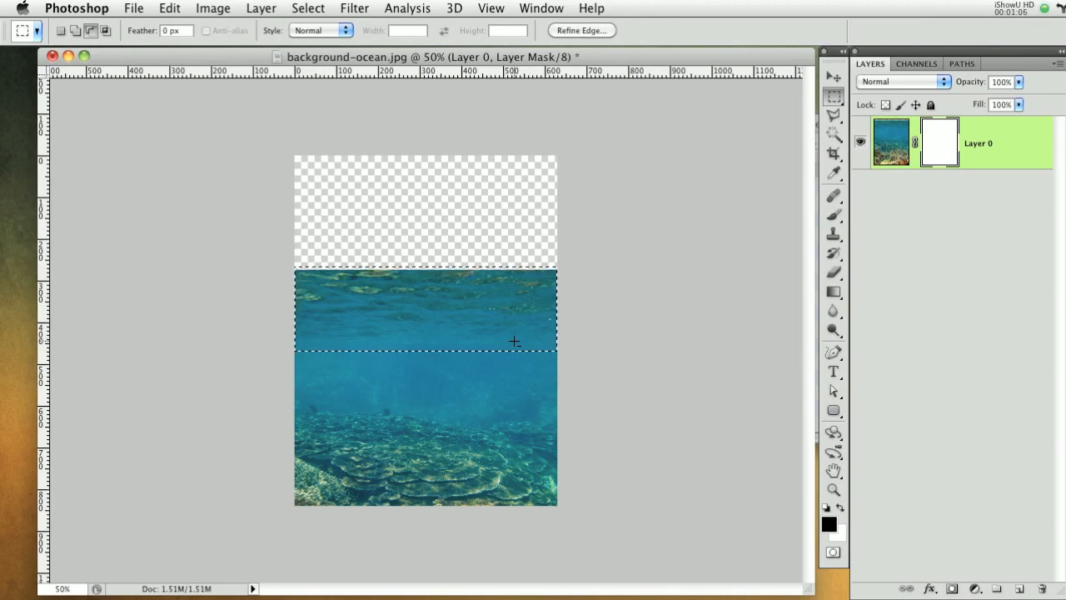
key("alt+BackSpace")
key("super+d")
Copy a full-width strip of clear water from the upper edge of Layer 0's visible image onto a new layer
left_click(891, 148)
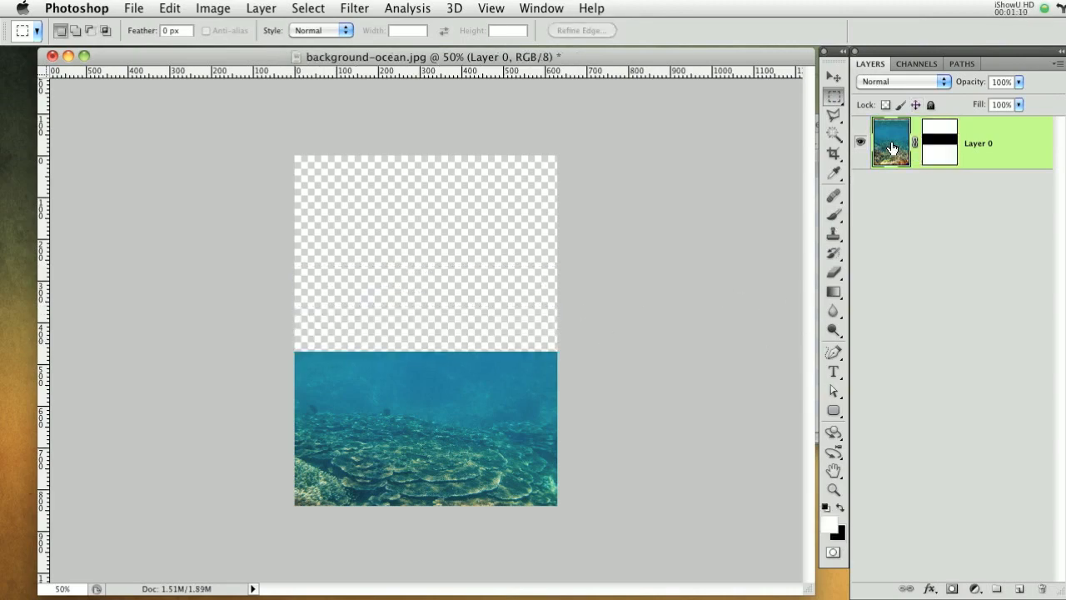
key("super+plus")
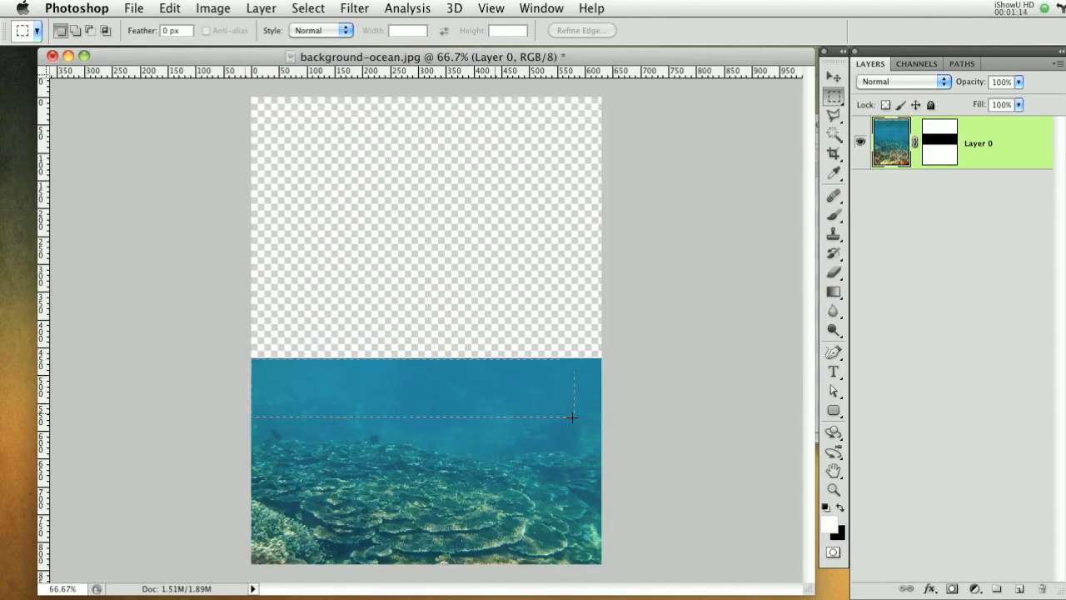
left_click_drag(681, 419, 690, 415)
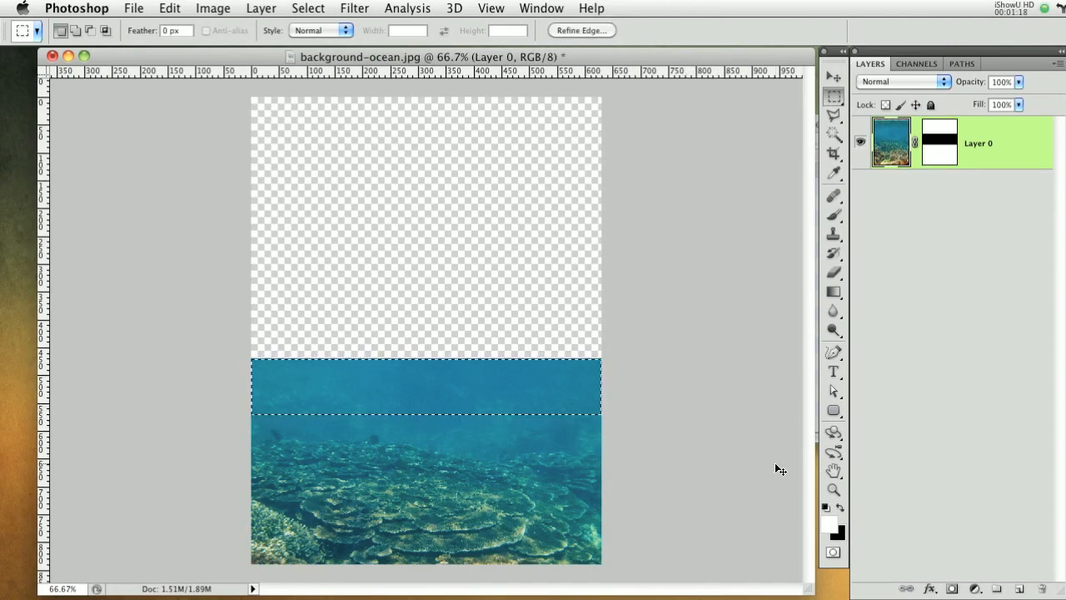
key("super+j")
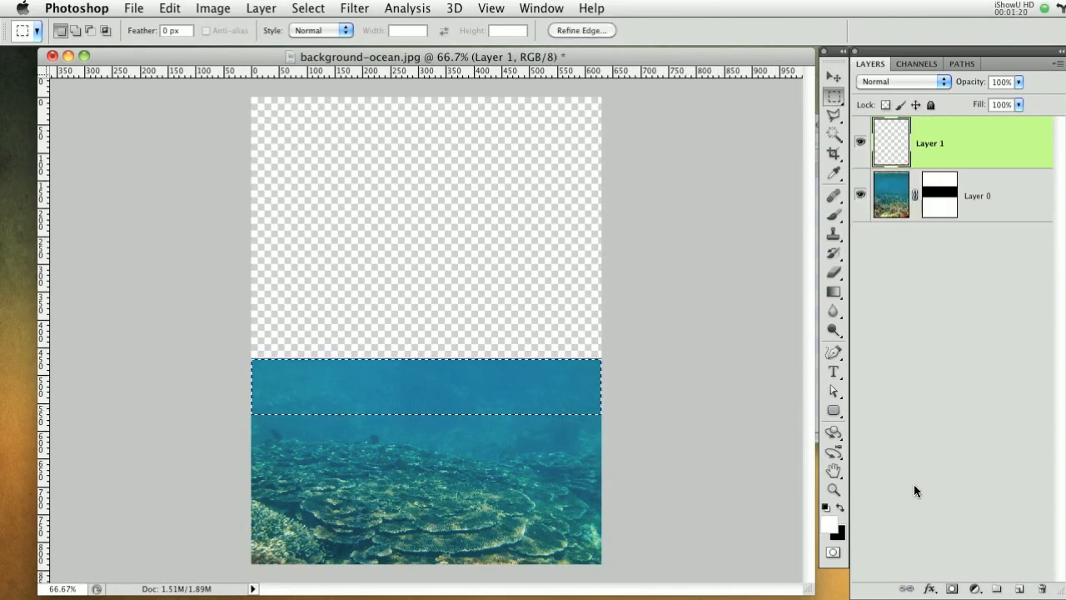
left_click(499, 351)
Stretch the water strip upward to about 338% height and duplicate it upward to cover the rest of the empty canvas
left_click(833, 76)
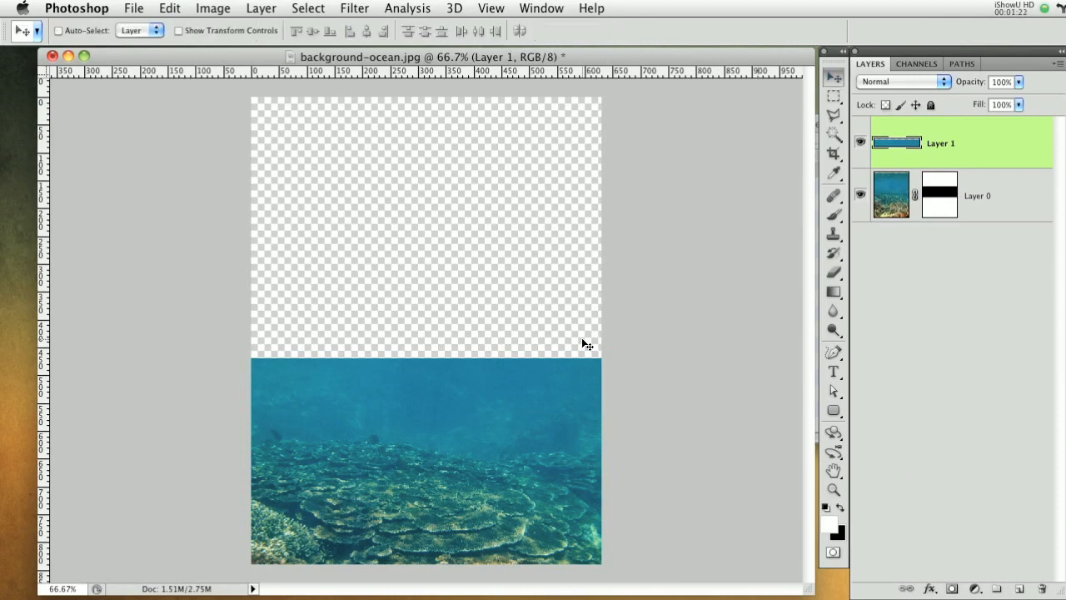
key("super+t")
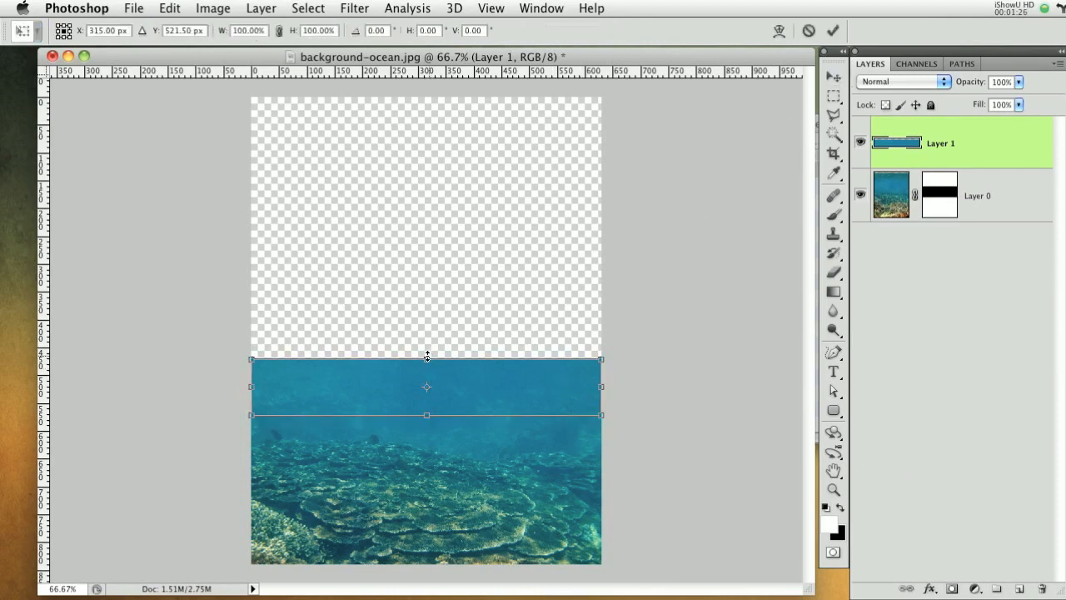
left_click_drag(427, 356, 432, 204)
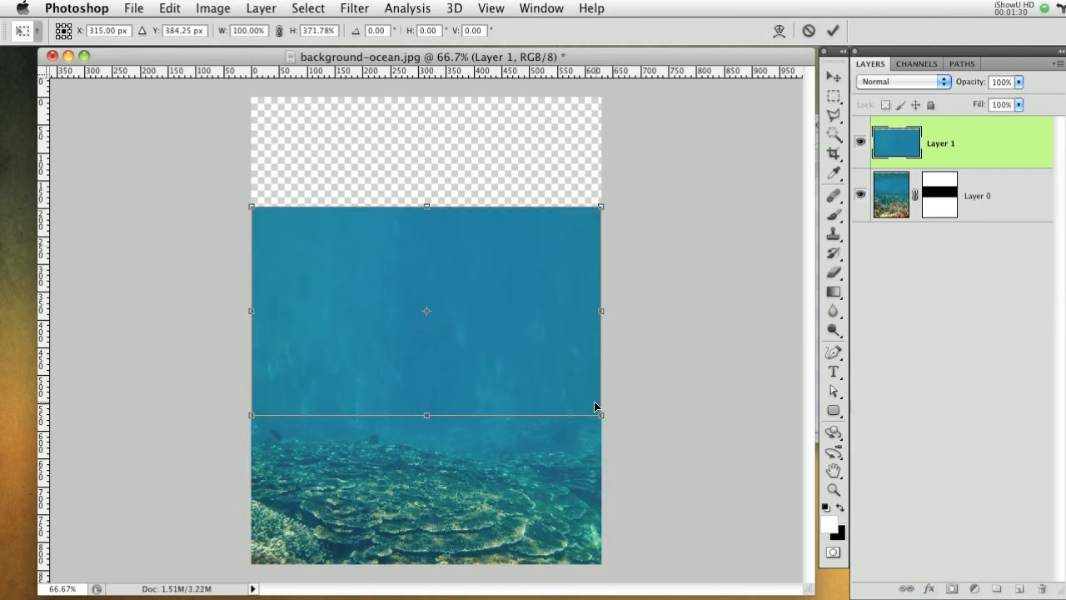
left_click_drag(421, 204, 426, 225)
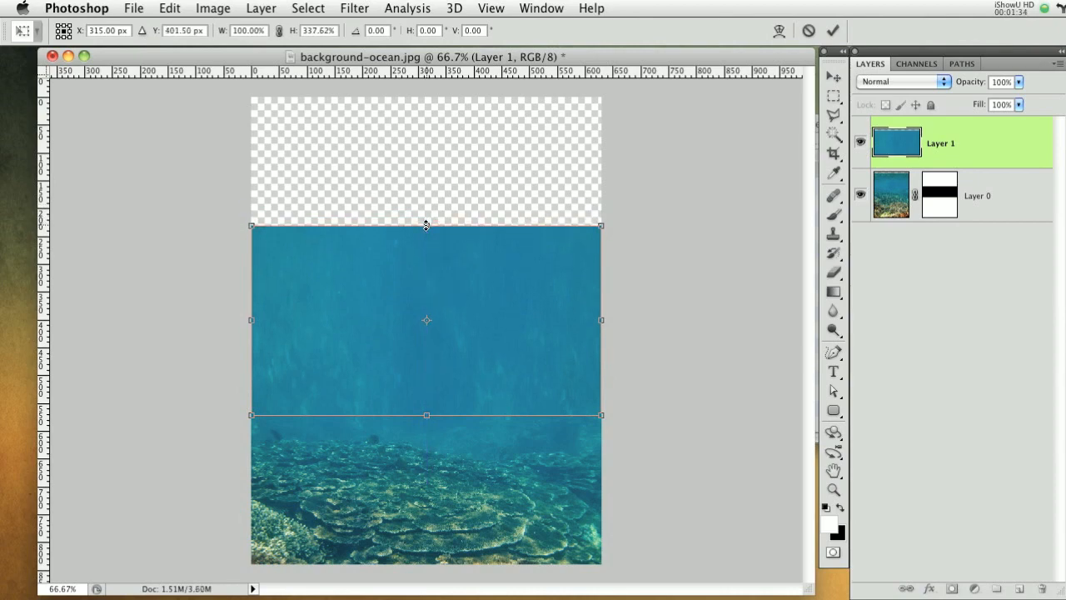
key("Return")
left_click_drag(478, 374, 475, 208)
key("super+j")
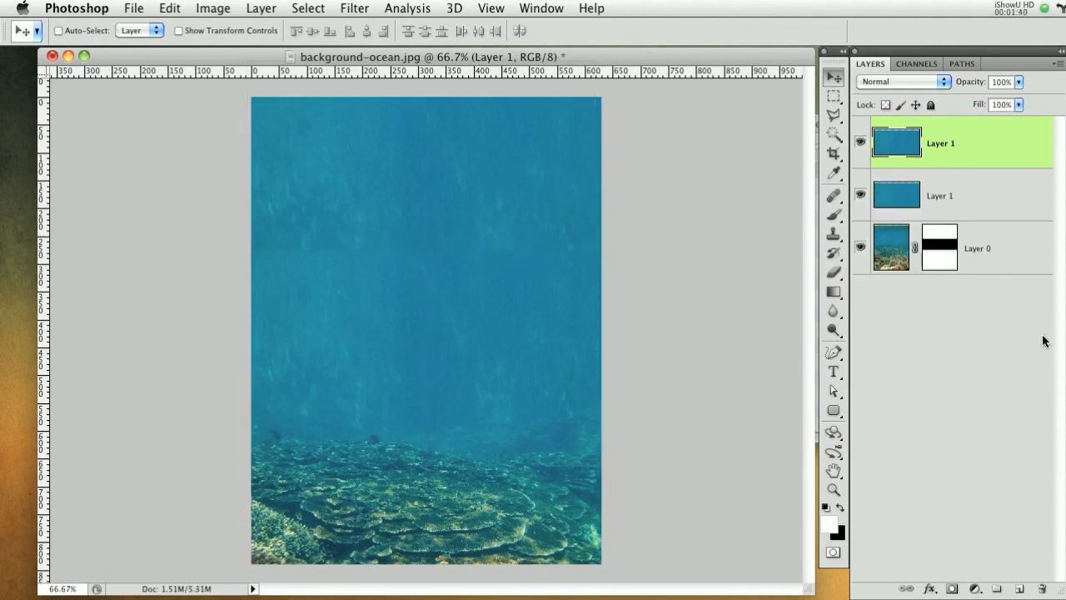
Add a mask to the upper water layer and paint black along its lower seam with a soft 75 px brush
left_click(952, 589)
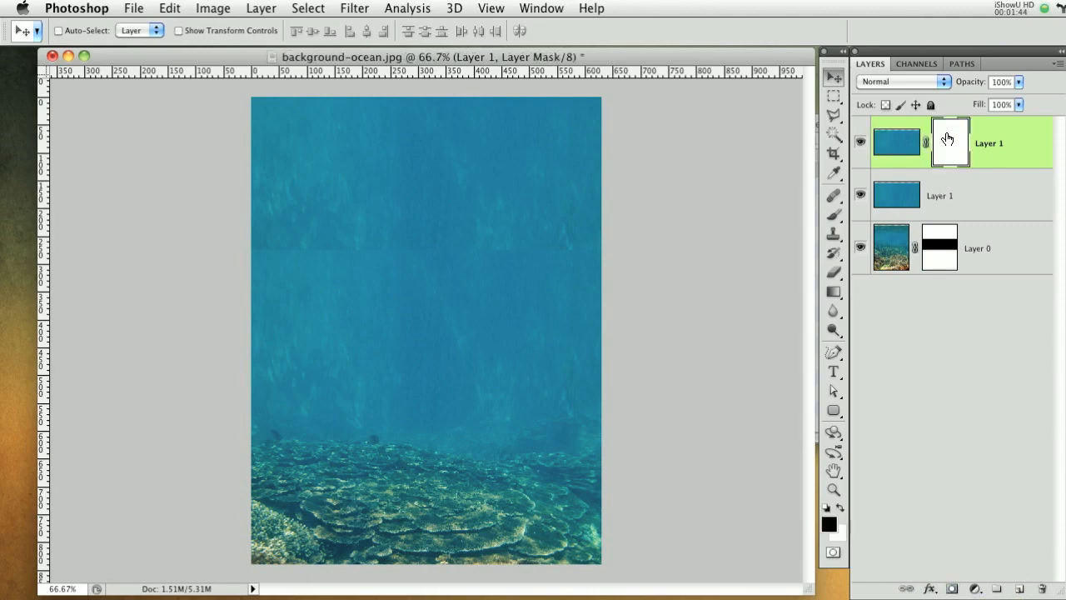
left_click(833, 214)
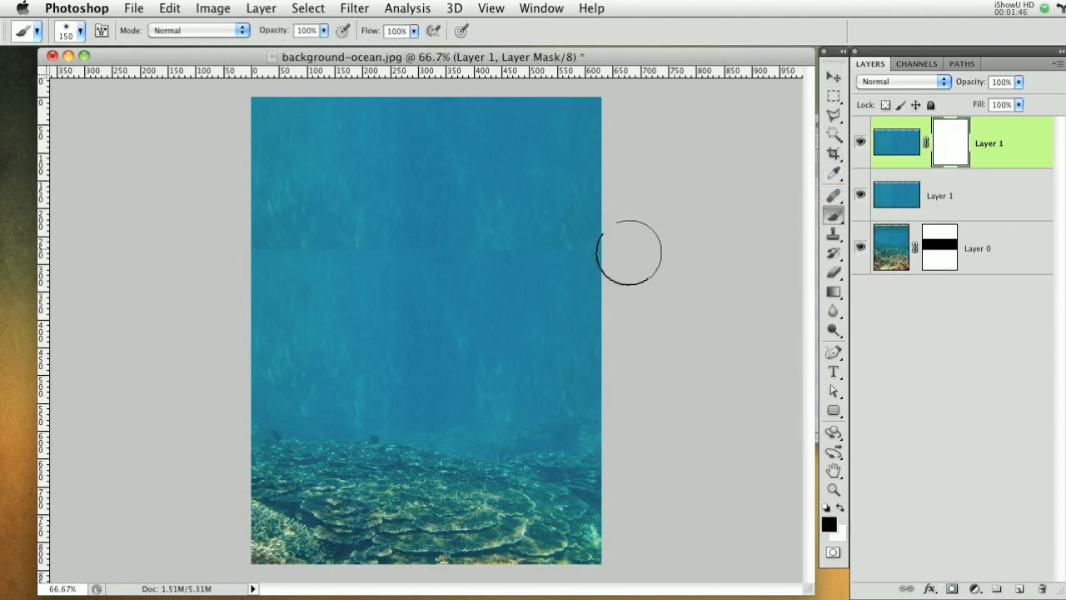
right_click(581, 276)
left_click(655, 307)
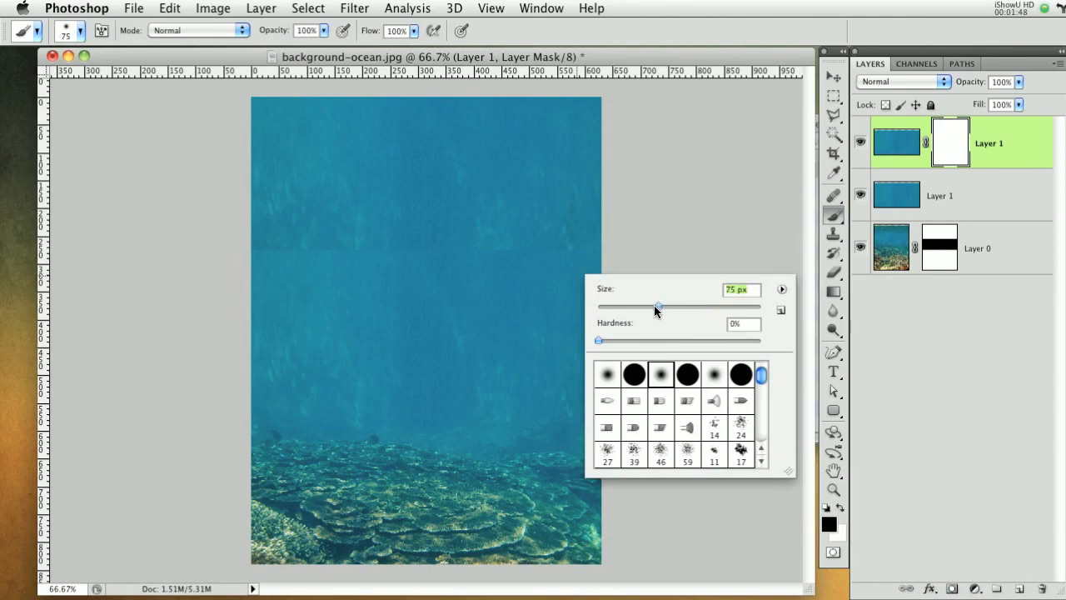
left_click(623, 64)
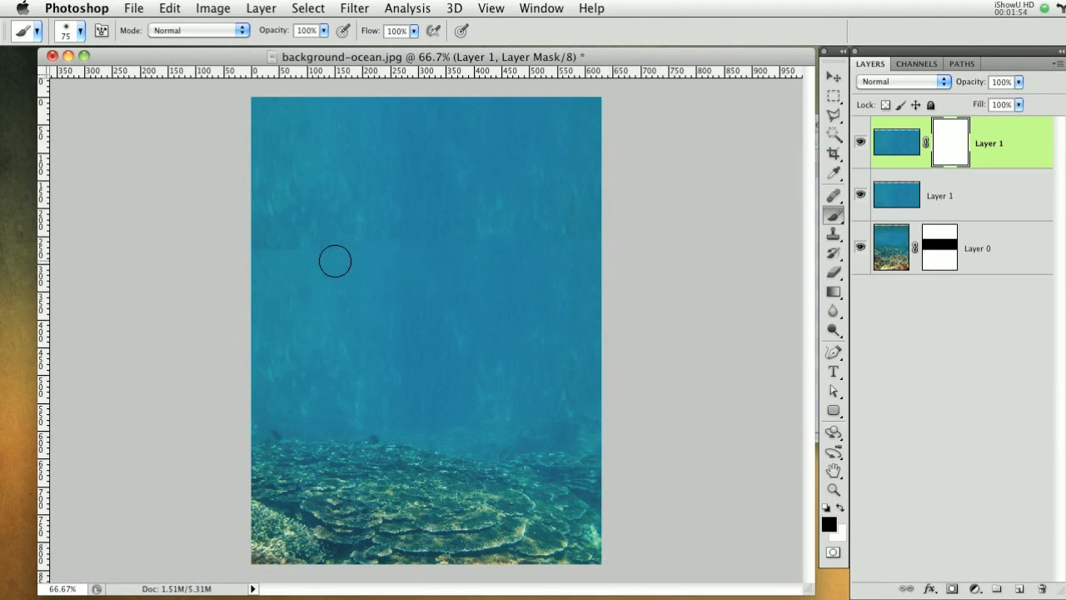
left_click_drag(245, 261, 612, 261)
Add a mask to the lower water layer and brush black along its bottom edge to blend it into the reef
left_click(1000, 185)
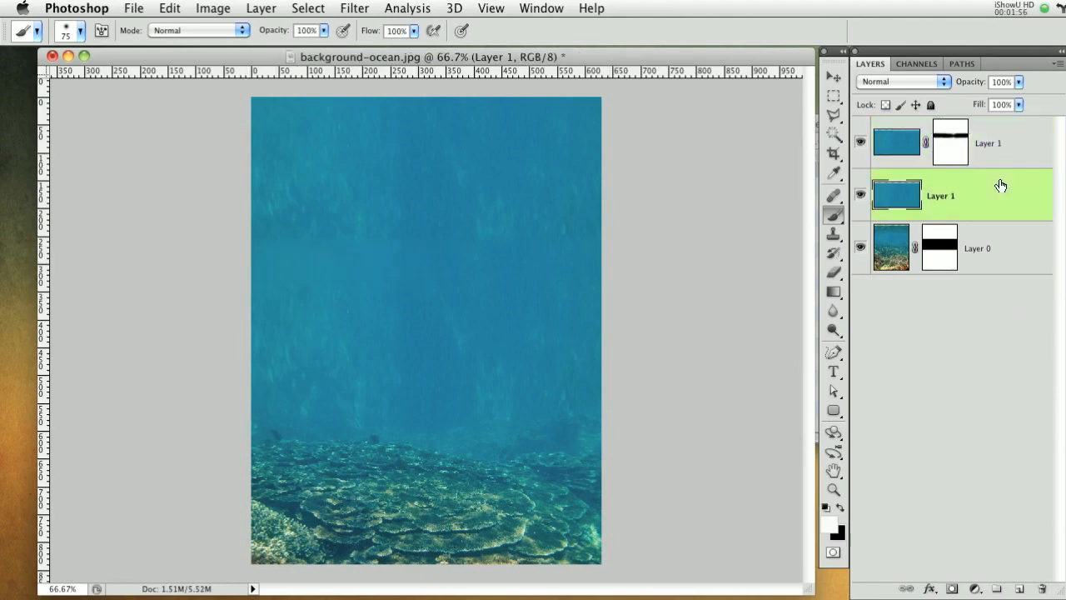
left_click(952, 588)
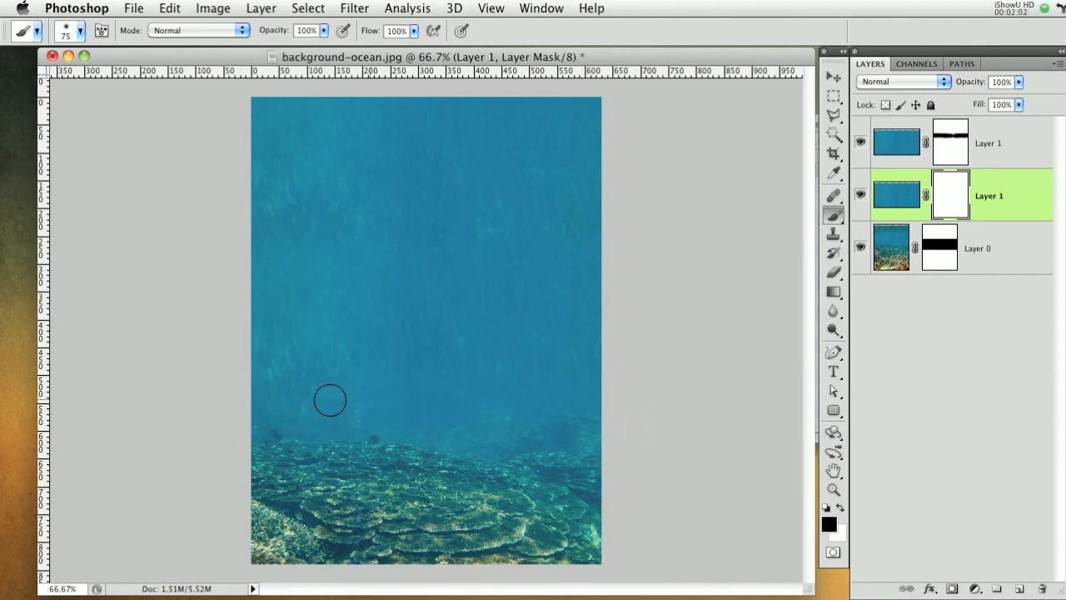
left_click_drag(229, 397, 617, 408)
Rename the ocean layer bg, the lower water layer bg1 and the upper water layer bg2
double_click(979, 248)
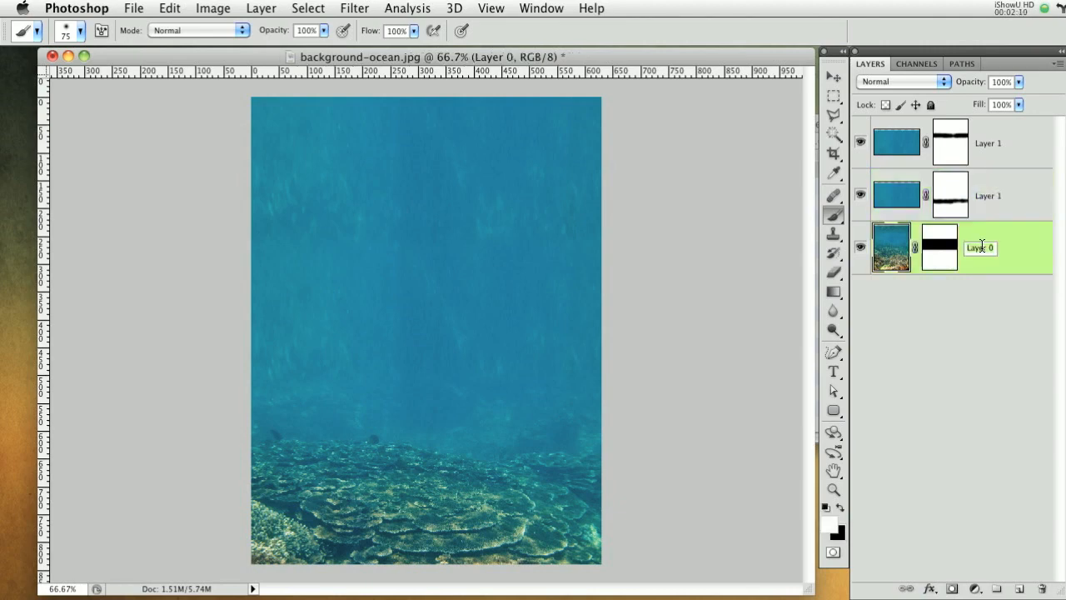
type("bg")
key("Return")
double_click(984, 199)
type("bg1")
key("Return")
double_click(988, 143)
type("bg")
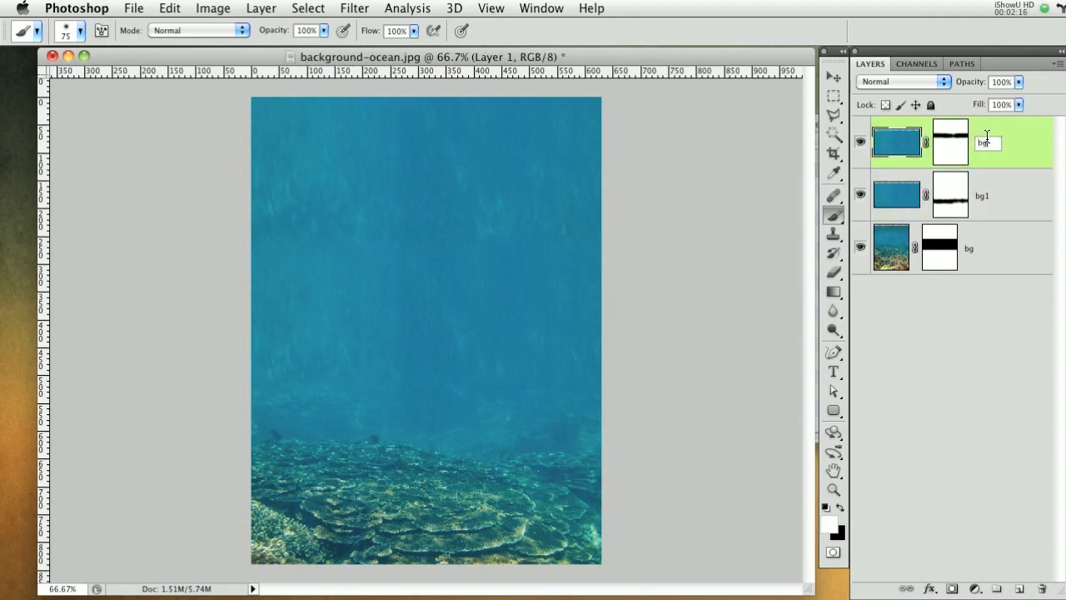
type("2")
key("Return")
Group the three background layers and name the group "background image"
left_click(1027, 248, "shift")
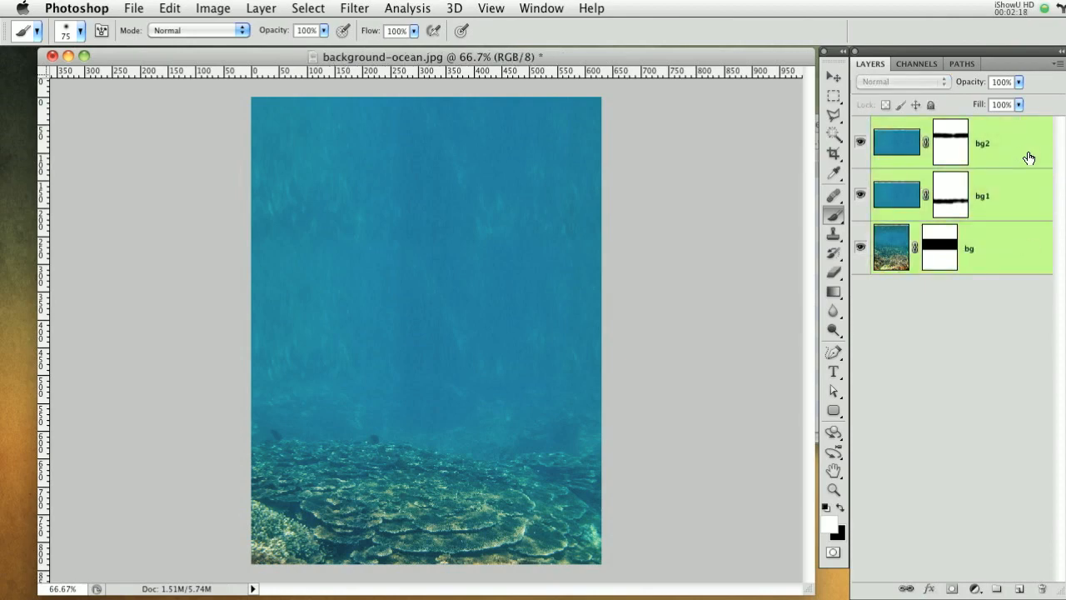
key("super+g")
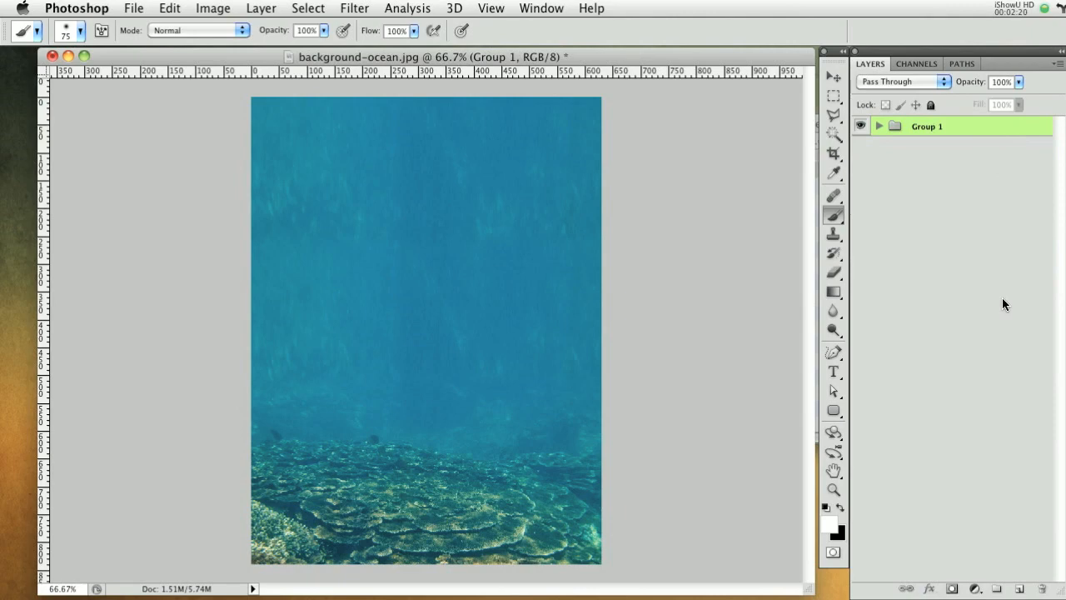
double_click(927, 127)
type("background image")
key("Return")
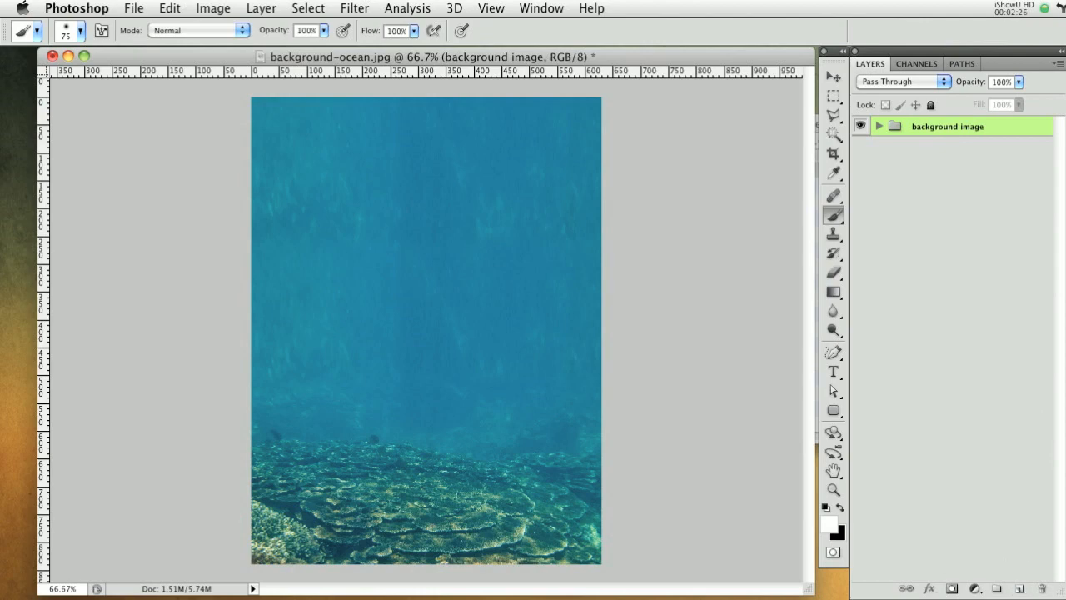
Switch to the files folder in Finder and open shark.jpg in Photoshop
key("super+Tab")
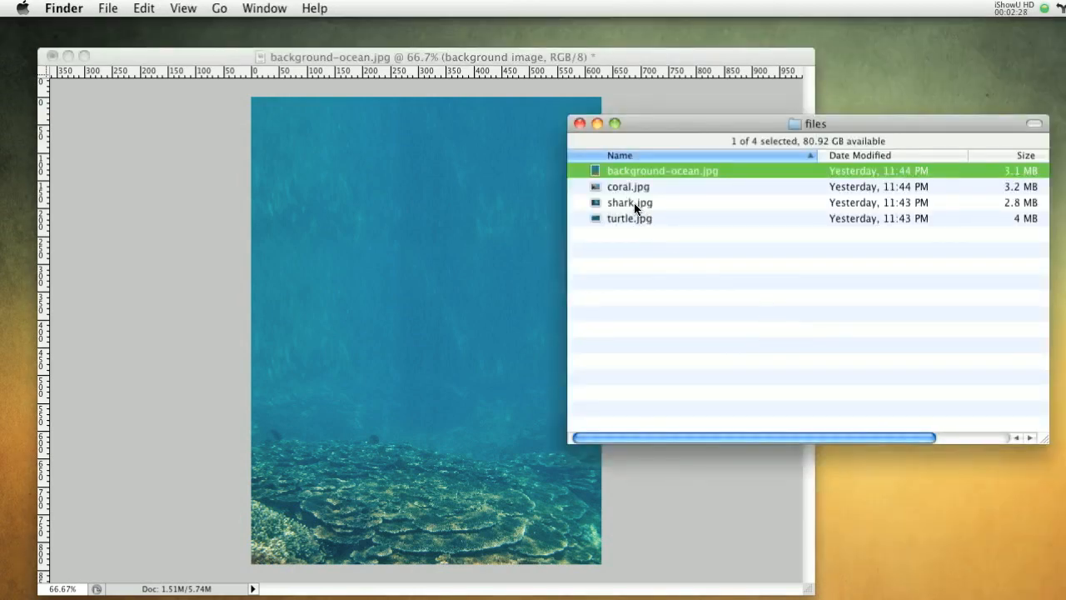
double_click(629, 202)
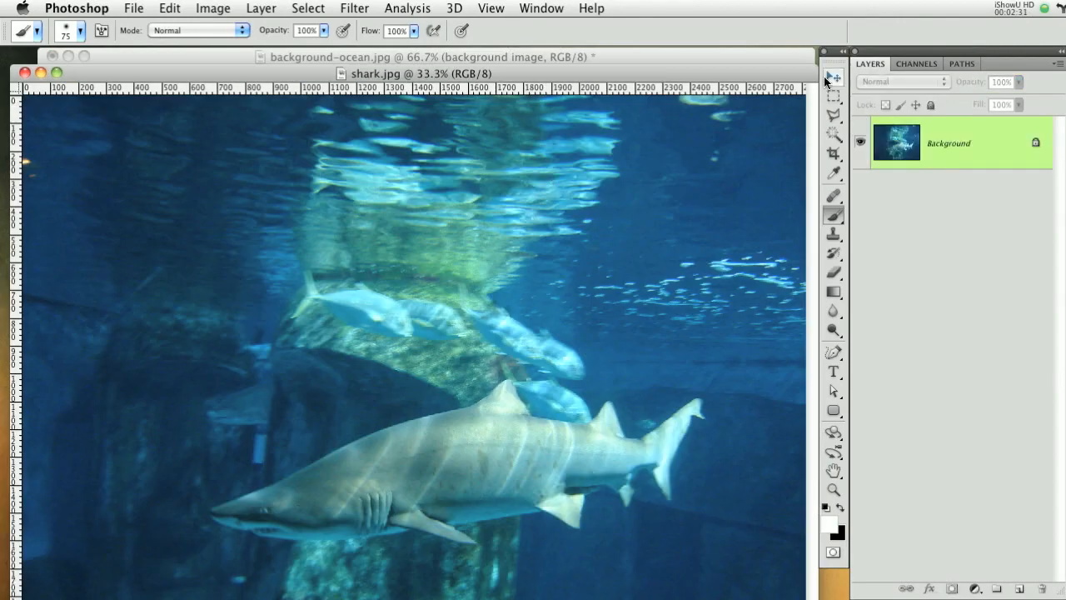
Move the shark image from shark.jpg into the background-ocean.jpg document as a new layer
left_click(826, 78)
left_click_drag(784, 73, 751, 241)
left_click_drag(611, 404, 514, 189)
Scale the shark layer proportionally to about 27% and position the shark in the upper part of the ocean background
key("super+minus")
key("super+t")
key("super+minus")
left_click_drag(690, 115, 471, 276)
left_click_drag(416, 335, 519, 247)
key("super+plus")
left_click_drag(644, 128, 589, 166)
left_click_drag(505, 274, 529, 234)
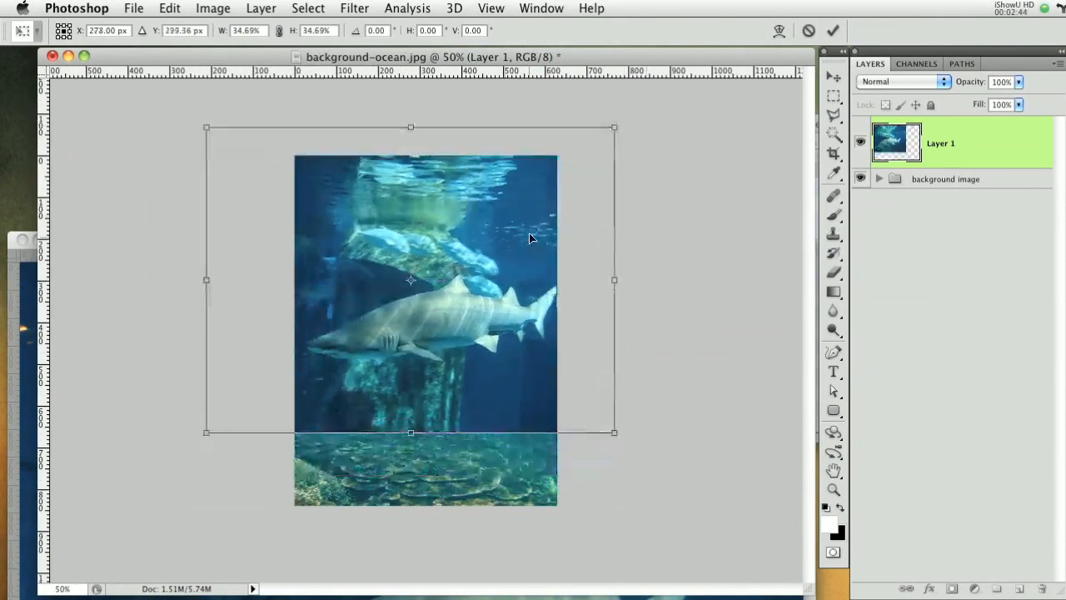
left_click_drag(614, 127, 576, 155)
left_click_drag(493, 260, 524, 230)
left_click_drag(610, 121, 602, 125)
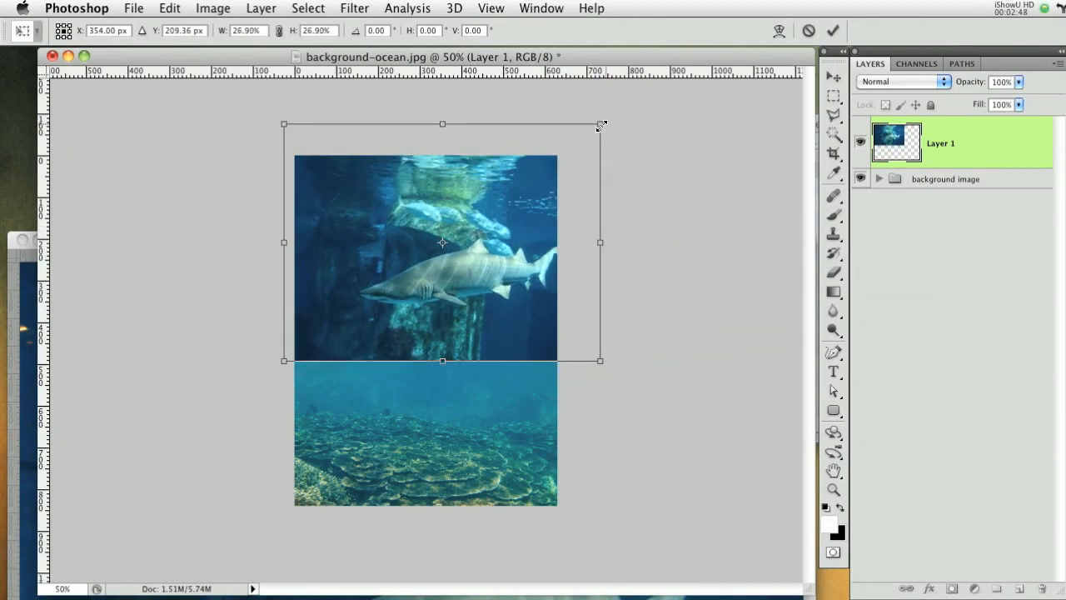
key("Return")
Outline the shark loosely with the Polygonal Lasso and mask the shark layer to that selection
key("super+plus")
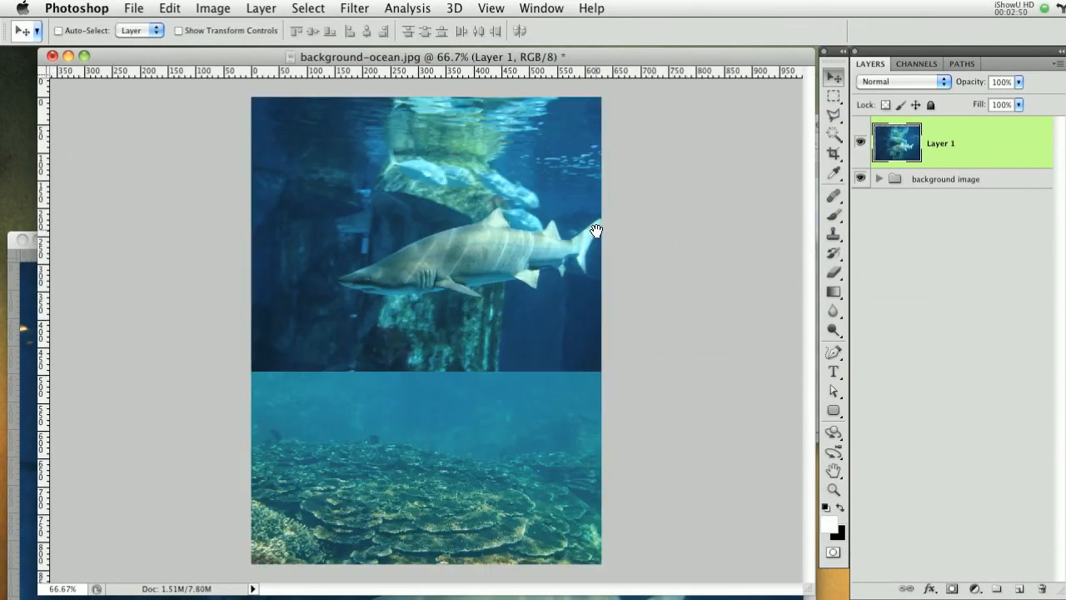
key("super+plus")
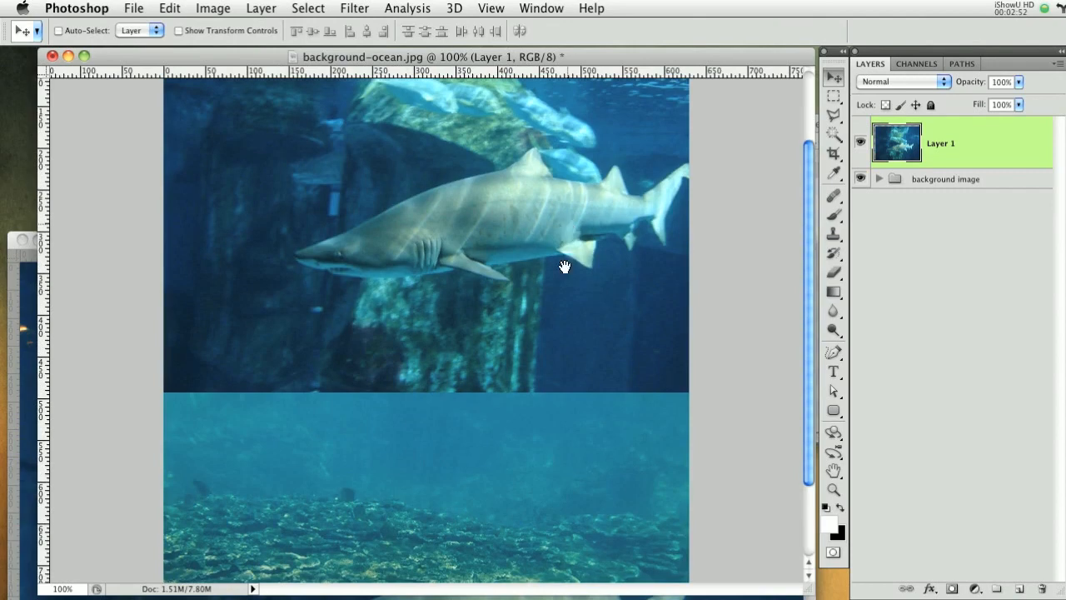
scroll(563, 266, "up", 5)
left_click(834, 115)
left_click(702, 251)
left_click(676, 251)
left_click(641, 277)
left_click(622, 248)
left_click(594, 263)
left_click(560, 237)
left_click(527, 238)
left_click(289, 320)
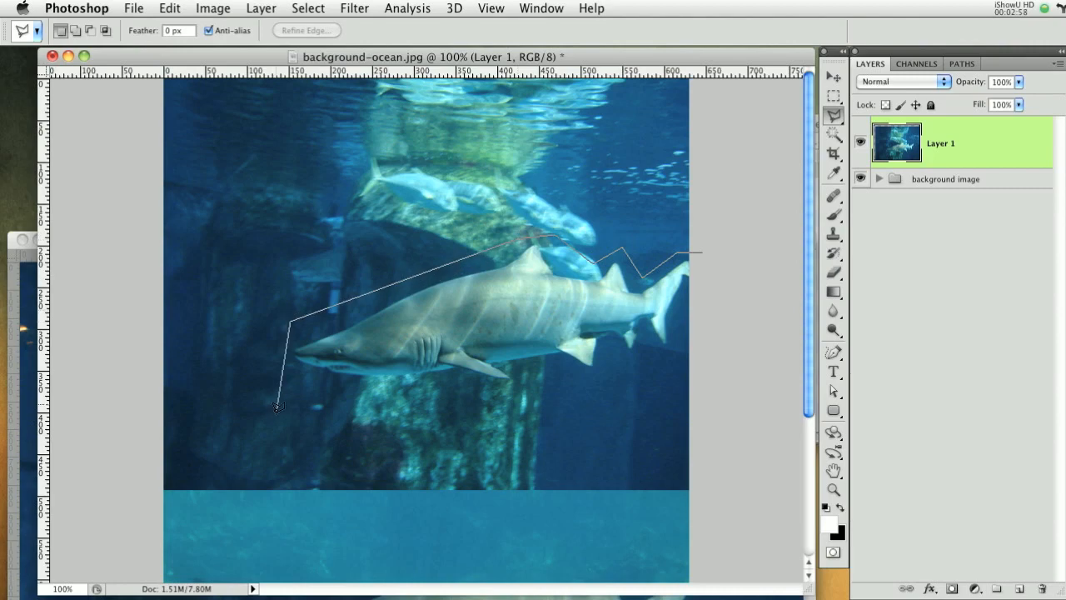
left_click(285, 374)
left_click(388, 401)
left_click(463, 377)
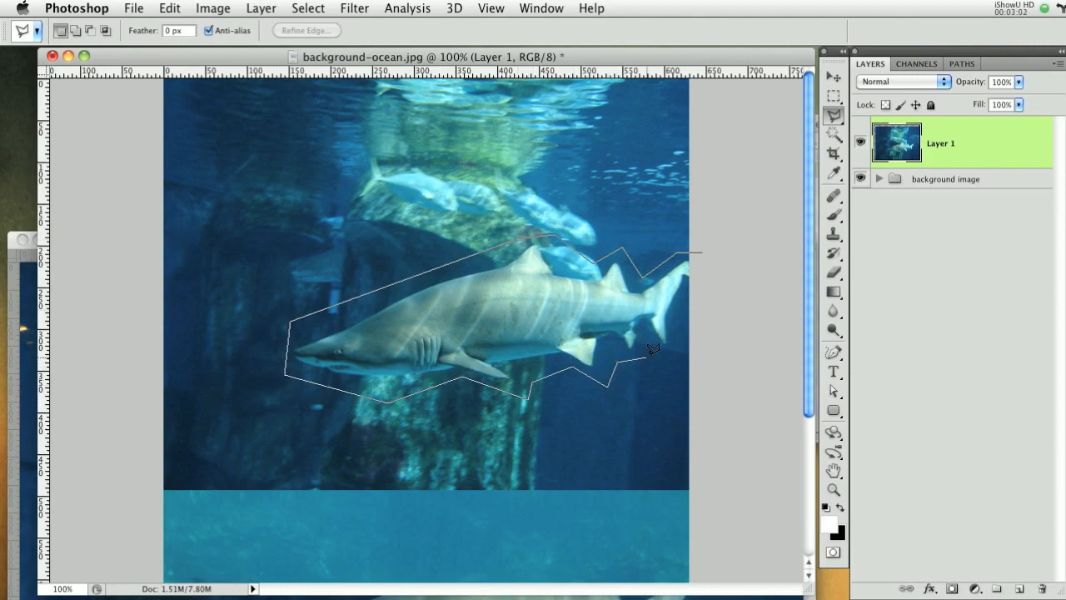
left_click(706, 248)
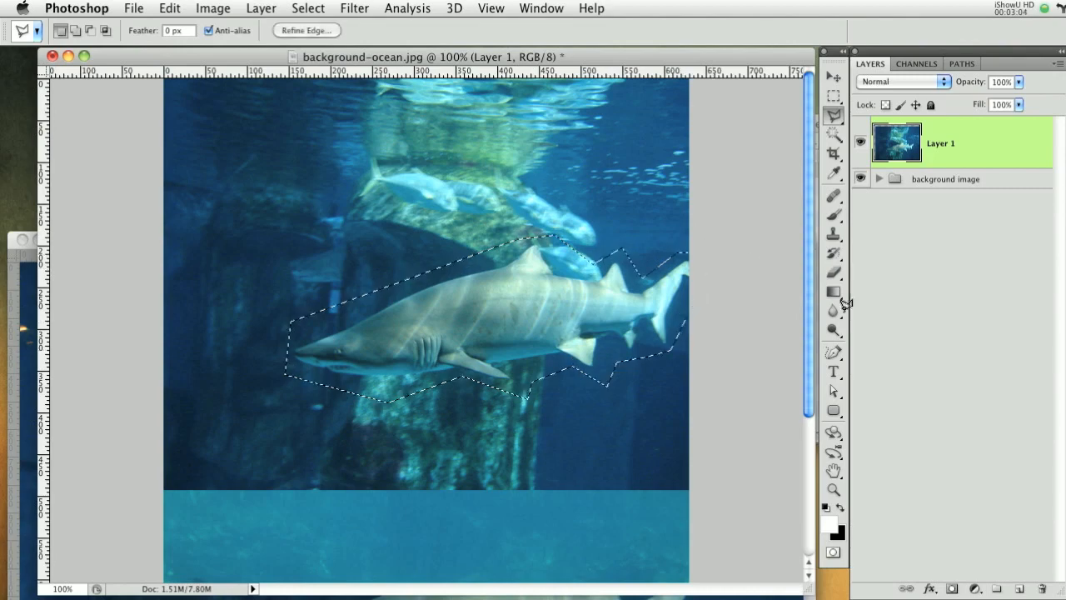
left_click(952, 588)
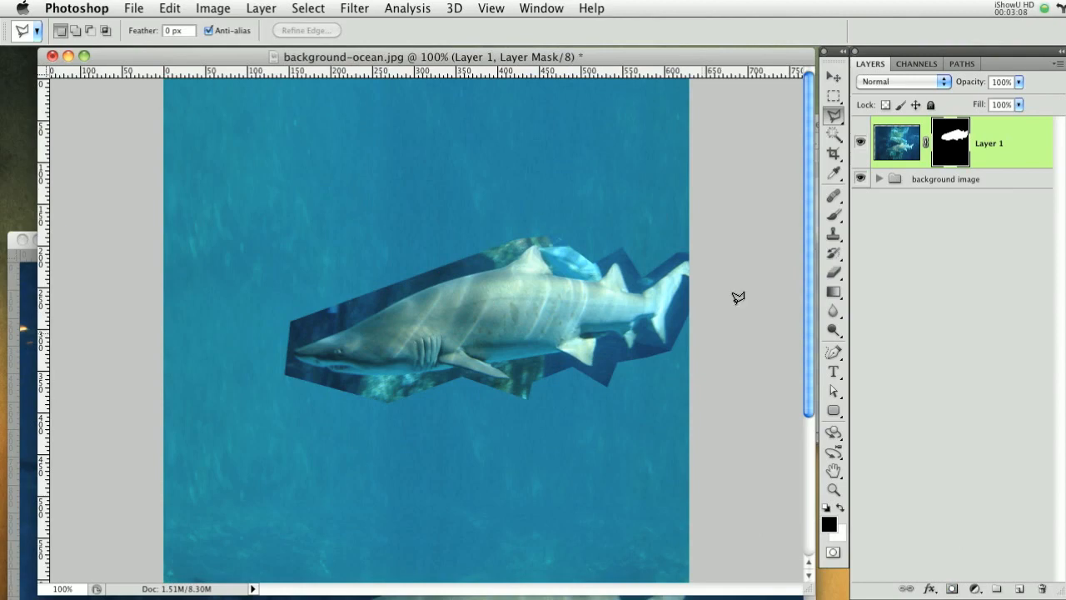
Brush black on the shark's mask with a small tip of about 20 px to hide the background above its back
key("super+plus")
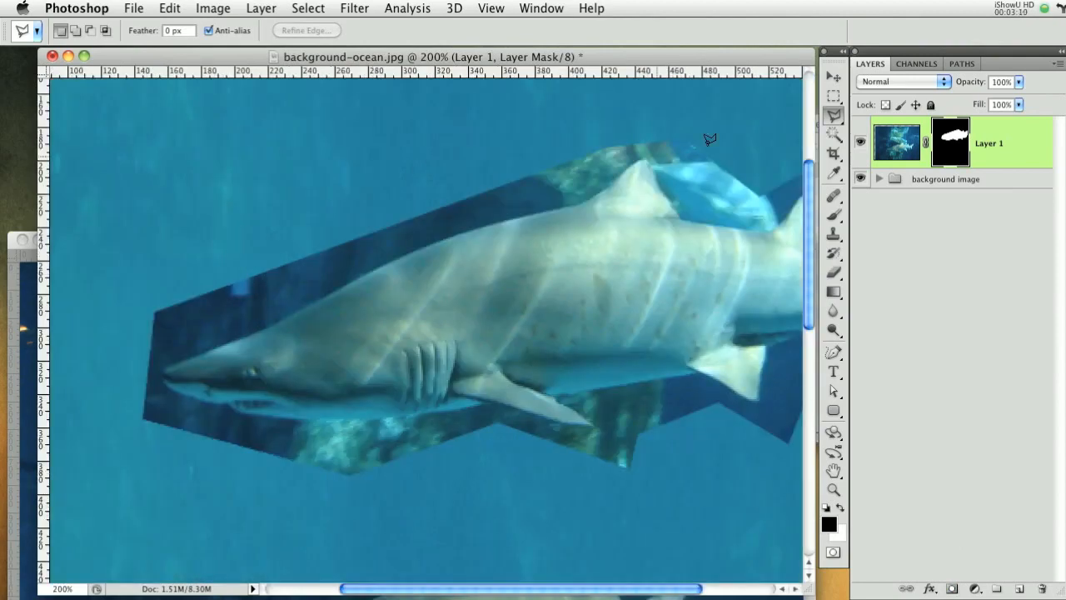
left_click(832, 214)
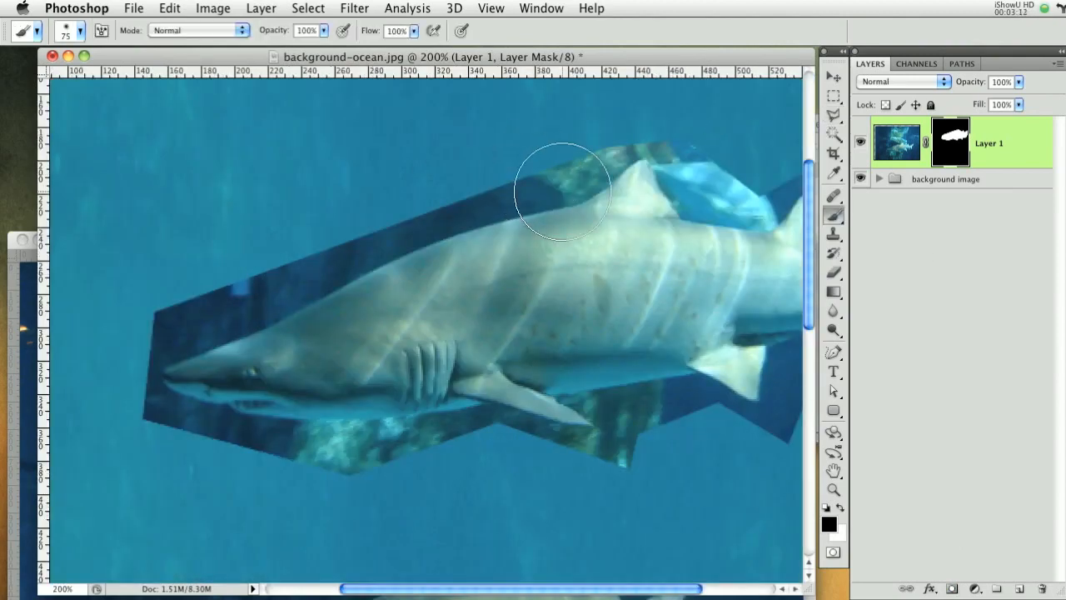
key("bracketleft")
key("bracketleft")
key("bracketleft")
key("bracketleft")
key("bracketleft")
key("bracketleft")
mouse_move(579, 170)
left_mouse_down()
mouse_move(544, 203)
mouse_move(580, 182)
mouse_move(440, 207)
mouse_move(584, 197)
mouse_move(438, 237)
mouse_move(424, 216)
left_mouse_up()
key("bracketright")
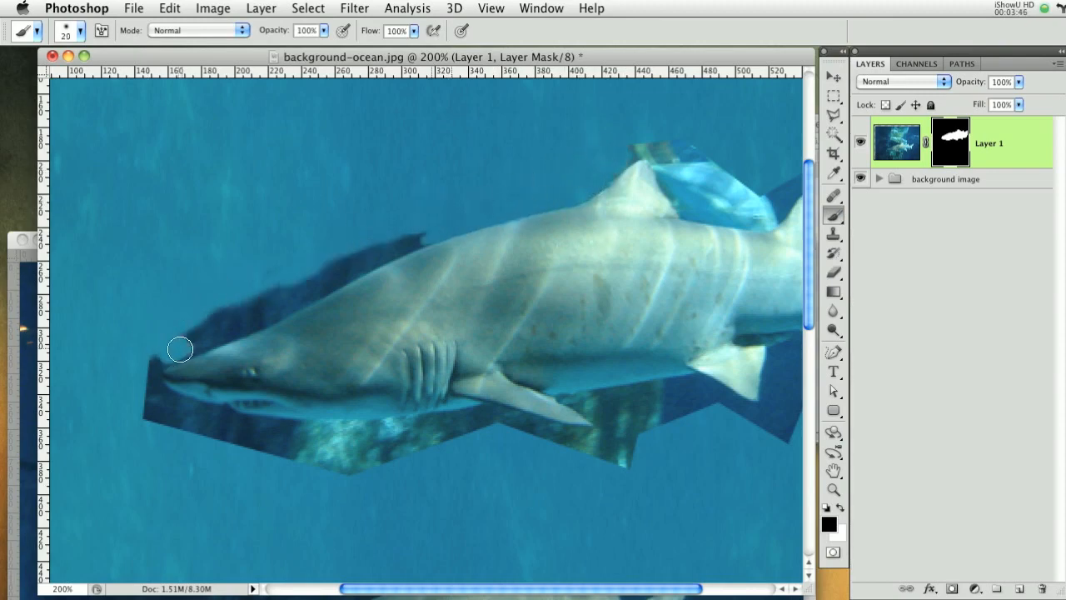
Brush black on the mask around the shark's snout, belly and pectoral fin to hide the leftover background
mouse_move(178, 347)
left_mouse_down()
mouse_move(422, 234)
mouse_move(231, 308)
mouse_move(317, 269)
mouse_move(158, 392)
mouse_move(263, 441)
left_mouse_up()
key("bracketright")
key("bracketleft")
mouse_move(390, 493)
left_mouse_down()
mouse_move(245, 426)
mouse_move(423, 434)
mouse_move(421, 426)
mouse_move(445, 419)
mouse_move(460, 431)
mouse_move(493, 415)
mouse_move(573, 439)
mouse_move(564, 455)
mouse_move(633, 425)
mouse_move(573, 399)
left_mouse_up()
key("bracketleft")
key("bracketleft")
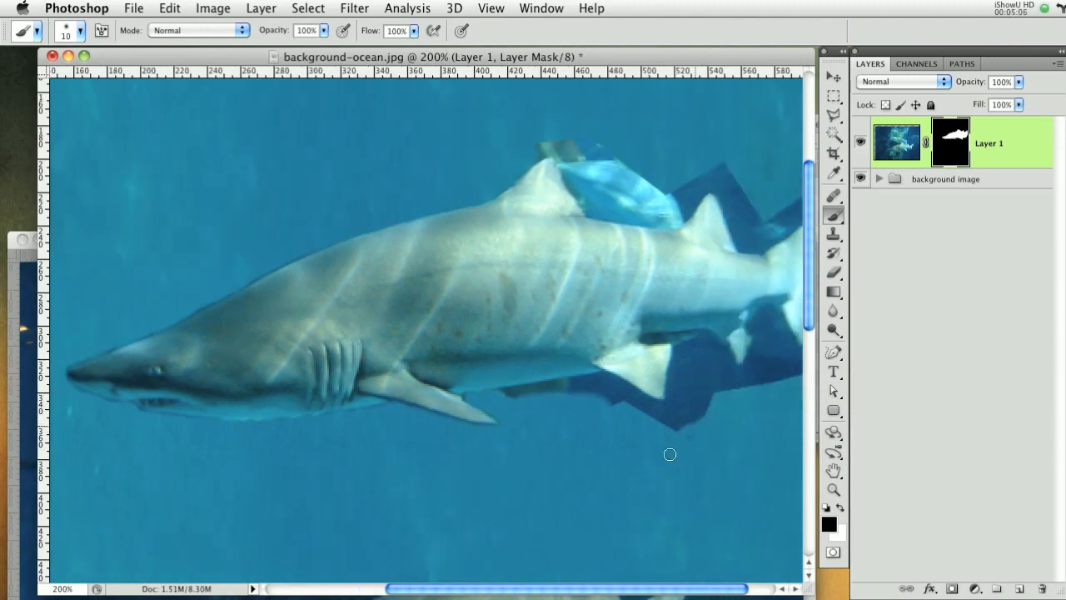
Mask out the leftover background beneath the rear belly and lower fins with a small black brush
key("[")
mouse_move(678, 354)
left_mouse_down()
mouse_move(644, 339)
mouse_move(705, 336)
mouse_move(734, 378)
mouse_move(658, 406)
mouse_move(761, 338)
left_mouse_up()
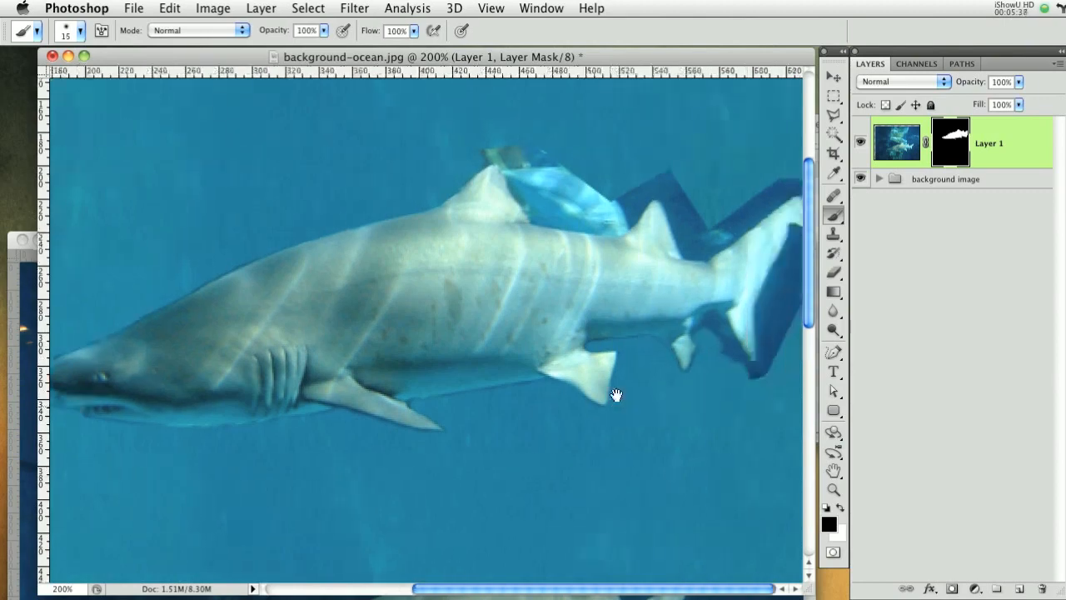
Mask out the background around the tail and both dorsal fins, including the fish behind the front dorsal fin
mouse_move(617, 395)
left_mouse_down()
mouse_move(714, 317)
mouse_move(757, 308)
mouse_move(797, 232)
left_mouse_up()
mouse_move(793, 187)
left_mouse_down()
mouse_move(698, 250)
mouse_move(680, 226)
mouse_move(633, 206)
left_mouse_up()
key("]")
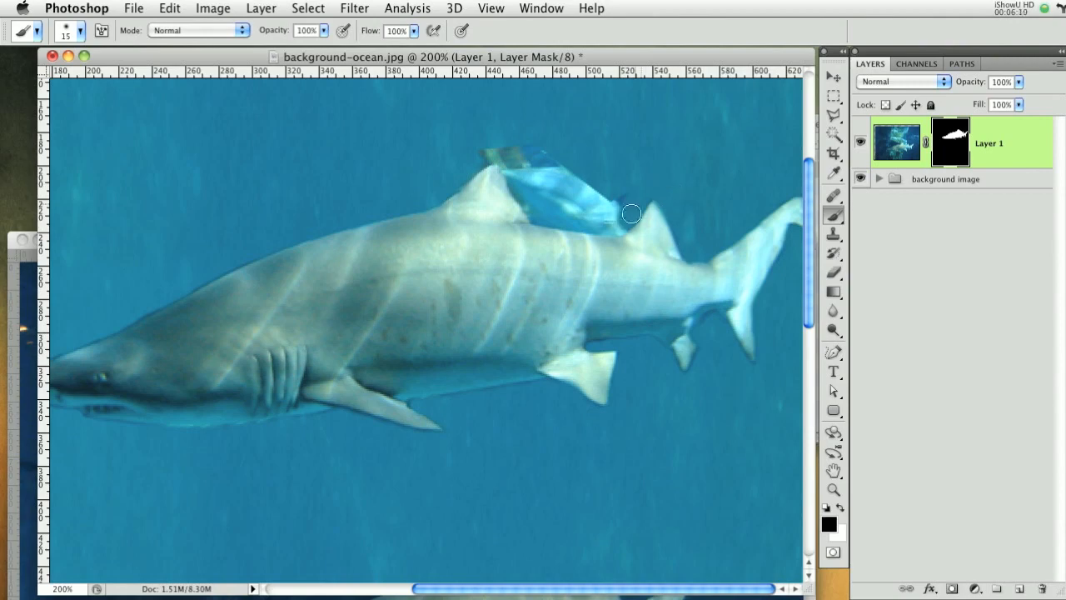
mouse_move(621, 213)
left_mouse_down()
mouse_move(500, 164)
mouse_move(629, 222)
mouse_move(488, 178)
left_mouse_up()
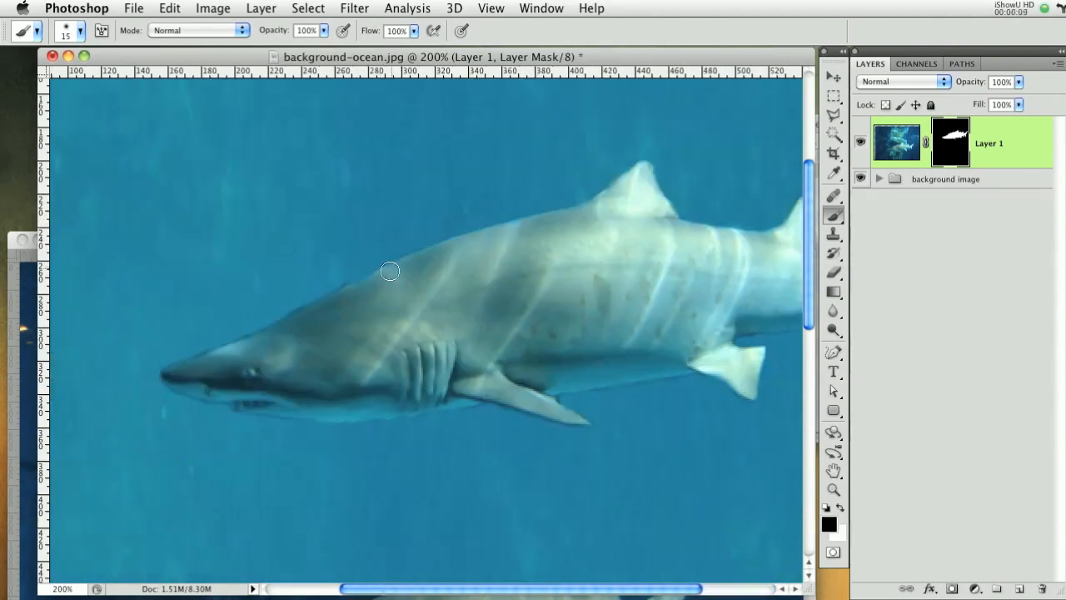
Restore the edge of the shark's back with white on the mask and clean up around the snout with black
key("x")
mouse_move(384, 281)
left_mouse_down()
mouse_move(334, 282)
mouse_move(344, 275)
mouse_move(276, 313)
left_mouse_up()
key("x")
key("]")
key("]")
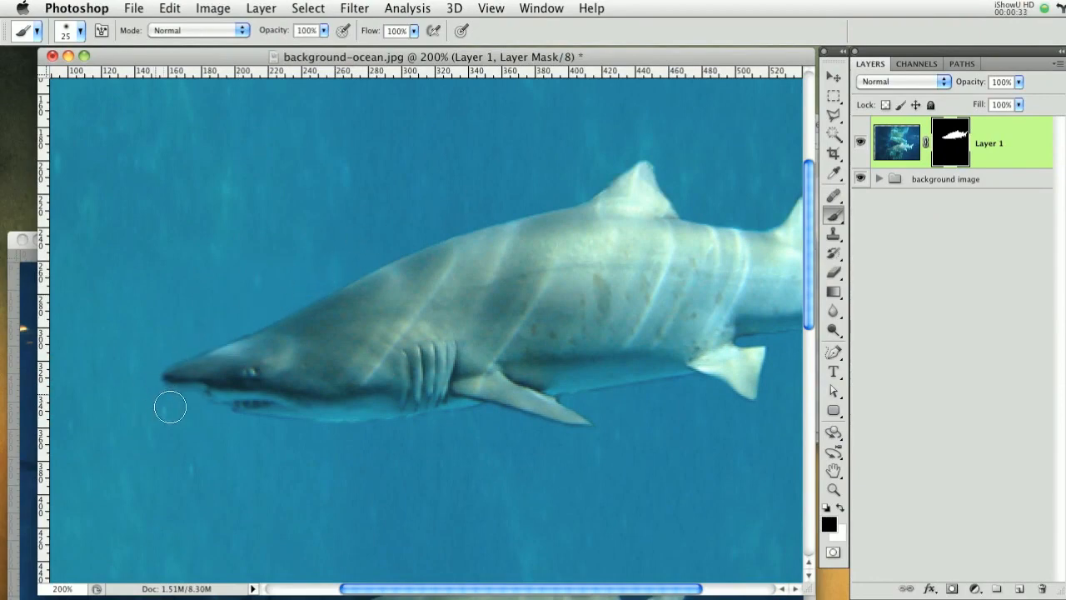
key("[")
key("[")
key("x")
key("x")
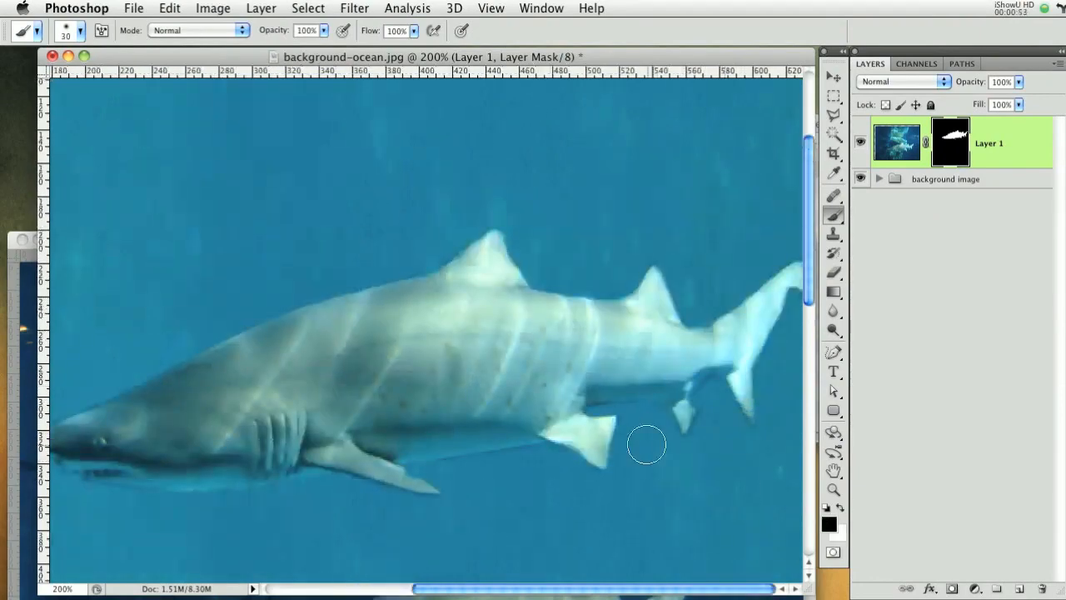
Refine the mask edge between the shark's rear lower fins using a smaller black brush
key("[")
key("[")
left_click_drag(603, 408, 700, 425)
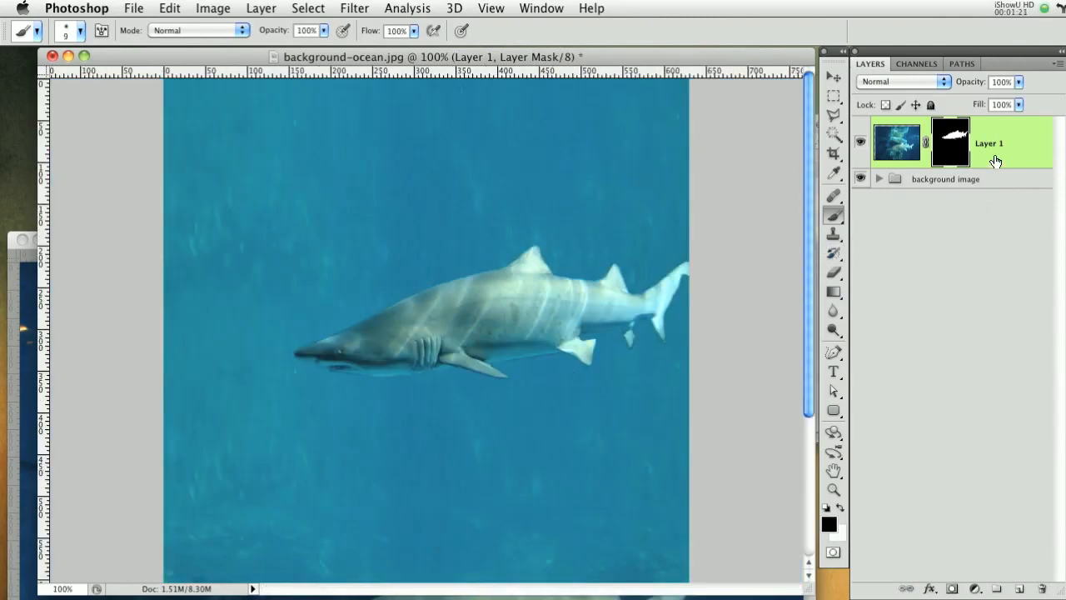
Set the shark layer's blend mode to Overlay and rename the layer overlay
left_click(897, 80)
left_click(885, 239)
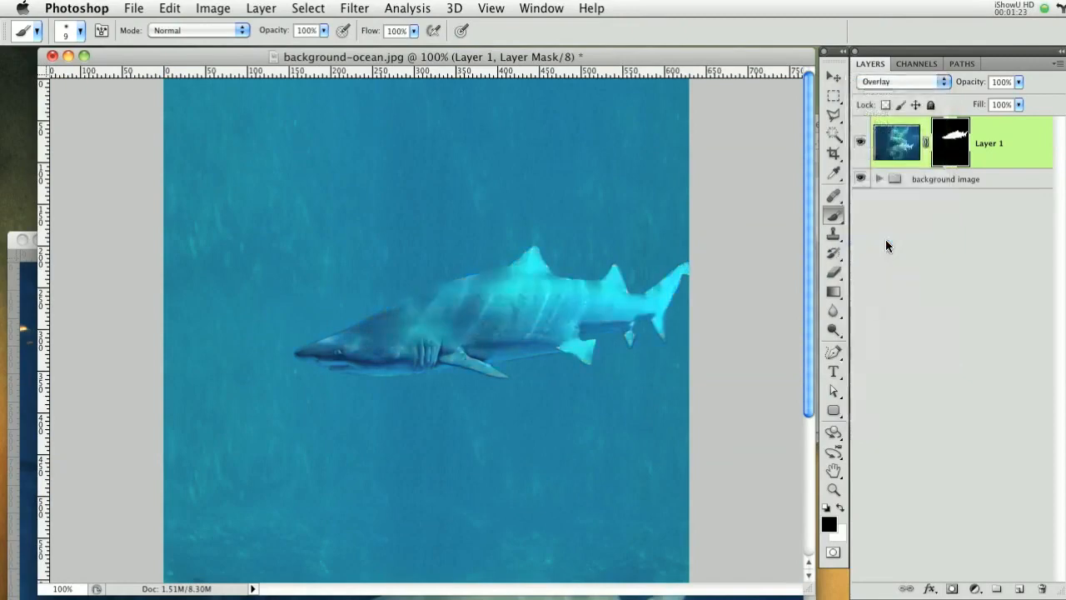
double_click(989, 142)
type("overlay")
key("Return")
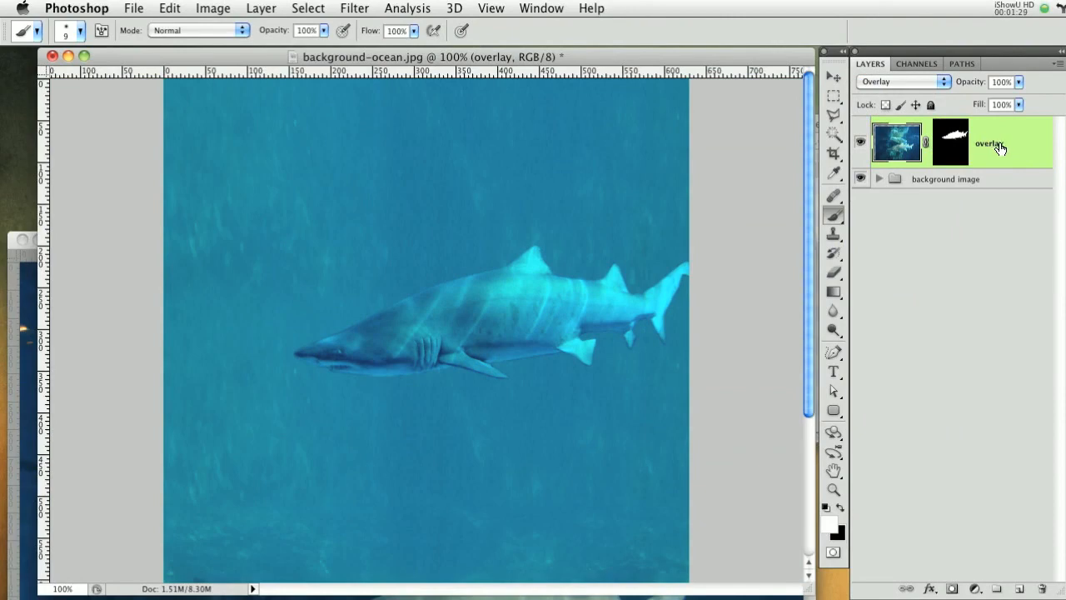
Duplicate the overlay layer and desaturate the copy
left_click_drag(1020, 148, 1018, 588)
left_click(219, 9)
mouse_move(221, 60)
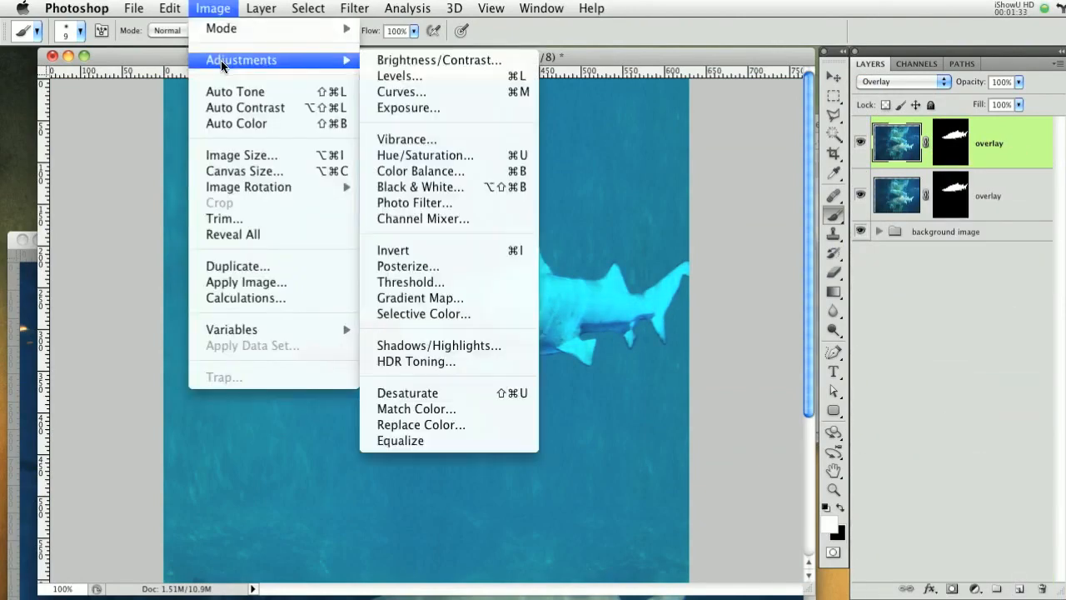
left_click(442, 392)
Try Normal blending on the desaturated shark copy, settling on the Hard Light blend mode
left_click(895, 87)
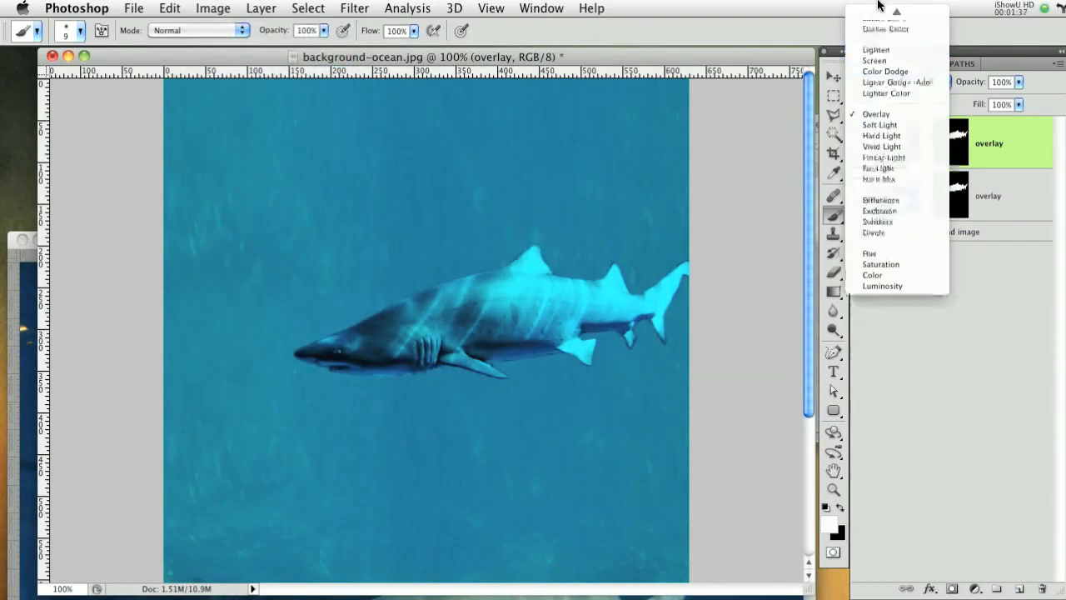
left_click(877, 14)
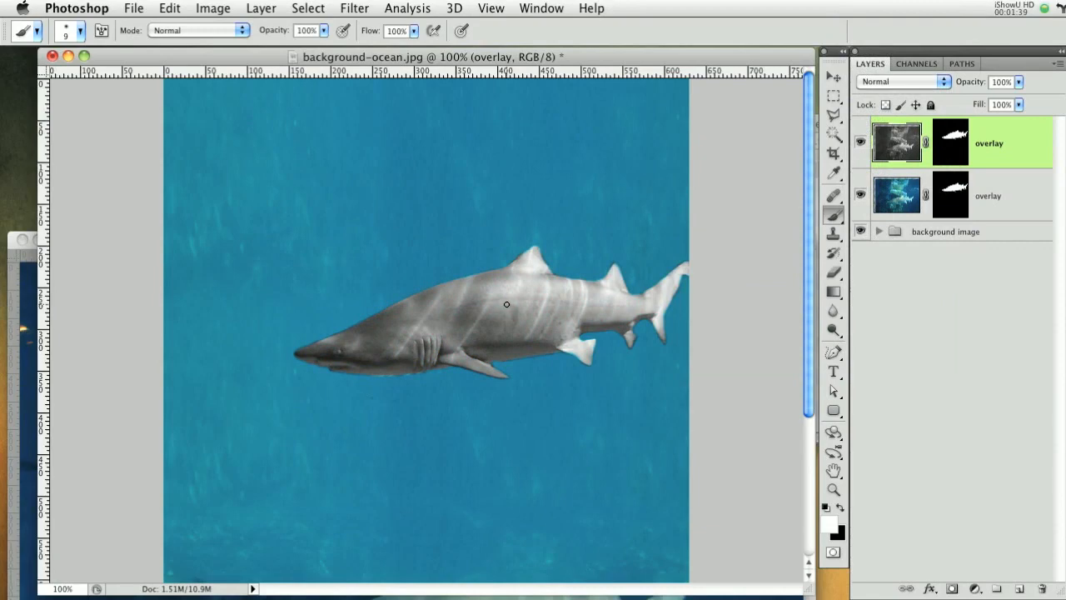
left_click(887, 82)
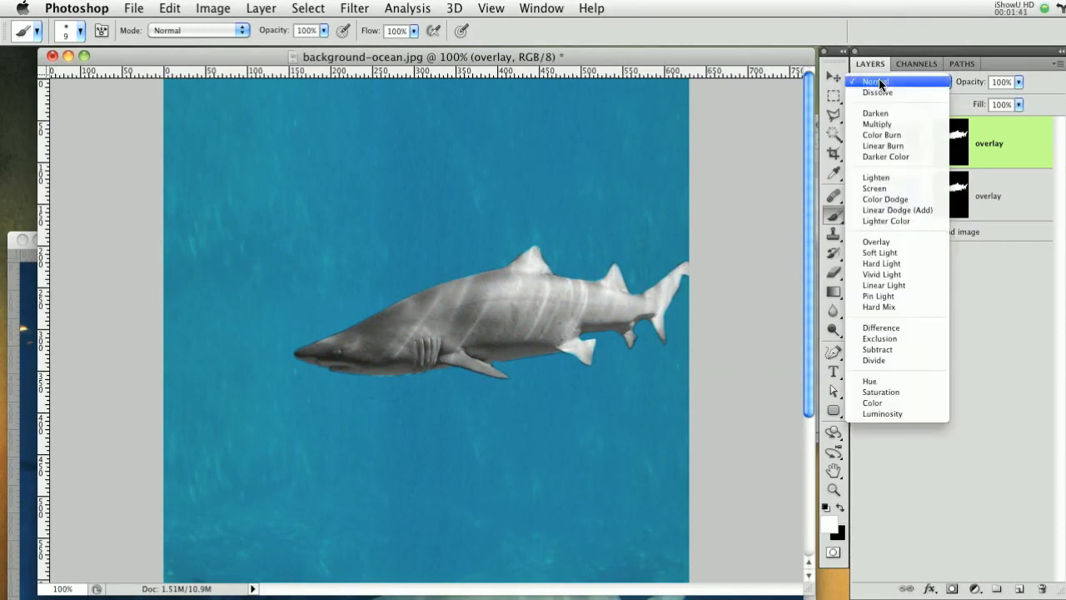
left_click(885, 263)
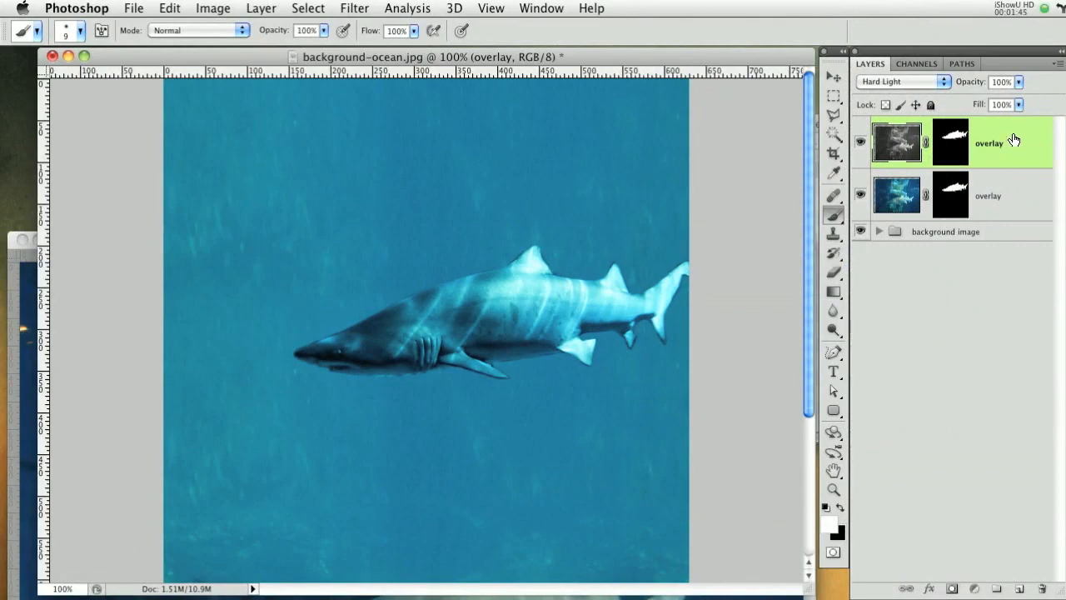
Duplicate the Hard Light shark layer and rename the lower of the two desaturated layers hardlight
key("ctrl+j")
double_click(984, 197)
type("hardlight")
key("Return")
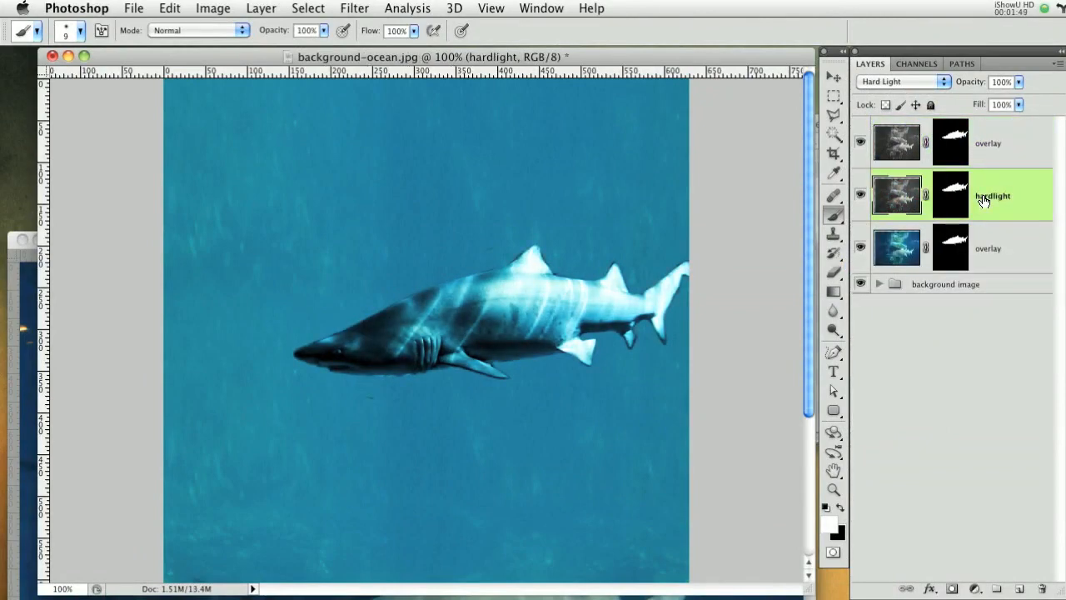
Set the topmost shark copy to Normal blending with 60% opacity
left_click(1024, 146)
left_click(904, 81)
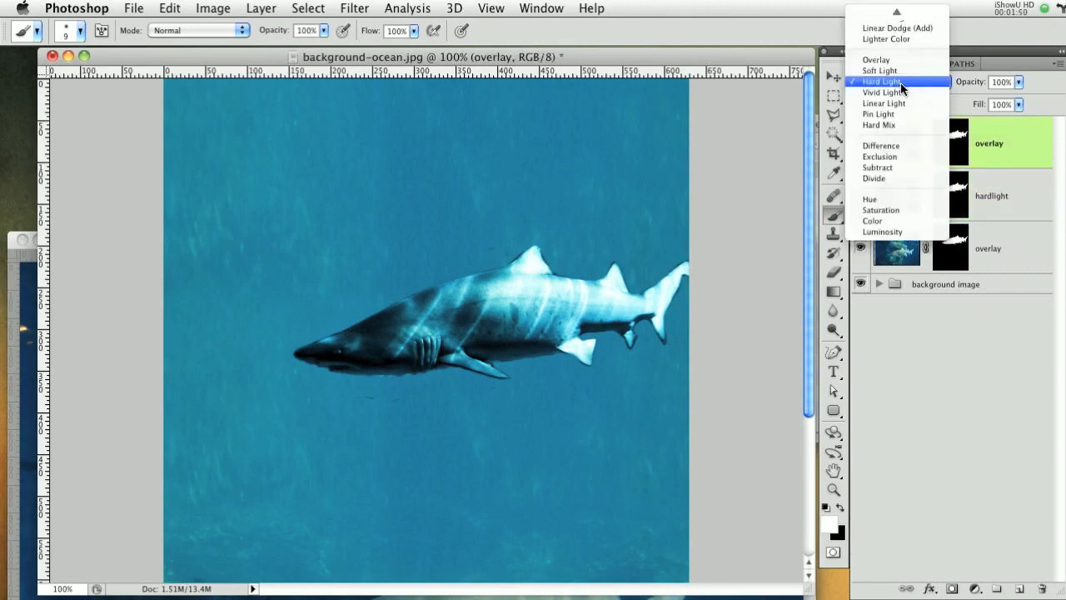
left_click(888, 10)
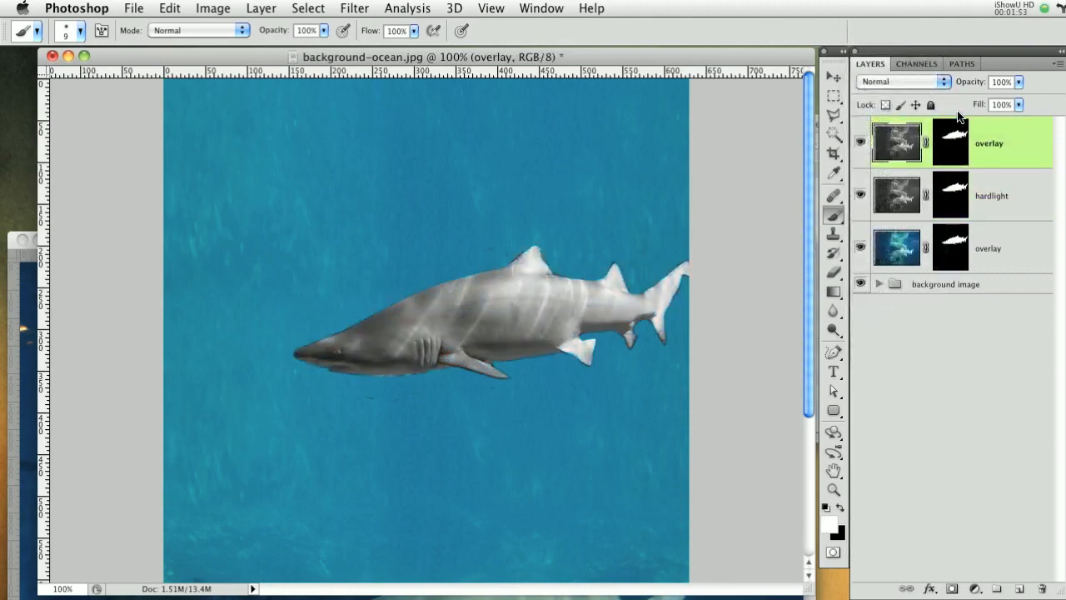
left_click_drag(973, 89, 944, 84)
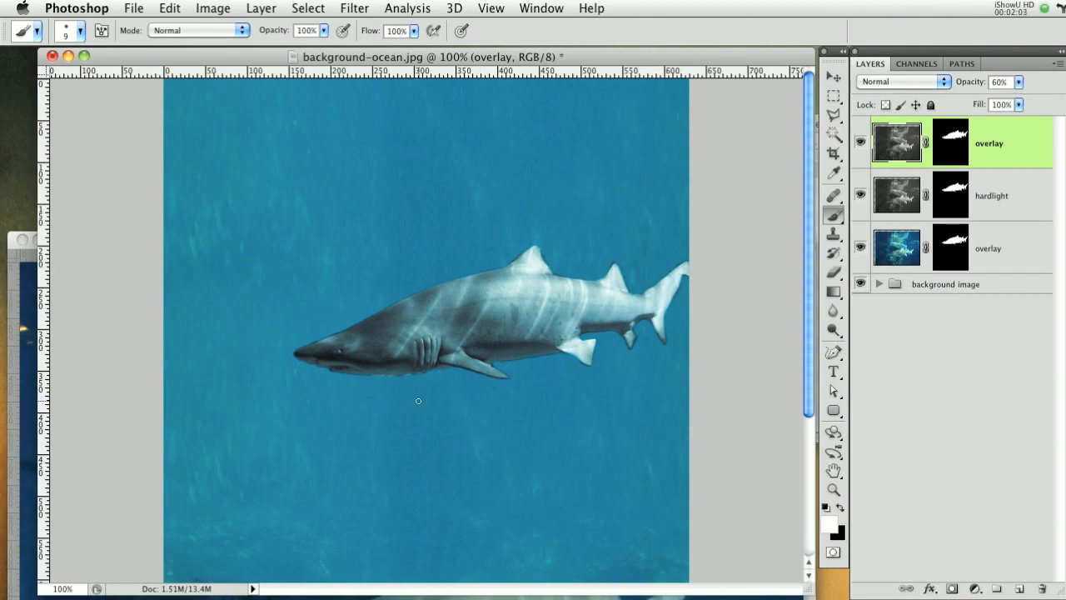
Clean up stray specks below the shark on the top copy's mask and reuse that mask on the bottom overlay layer
left_click(952, 153)
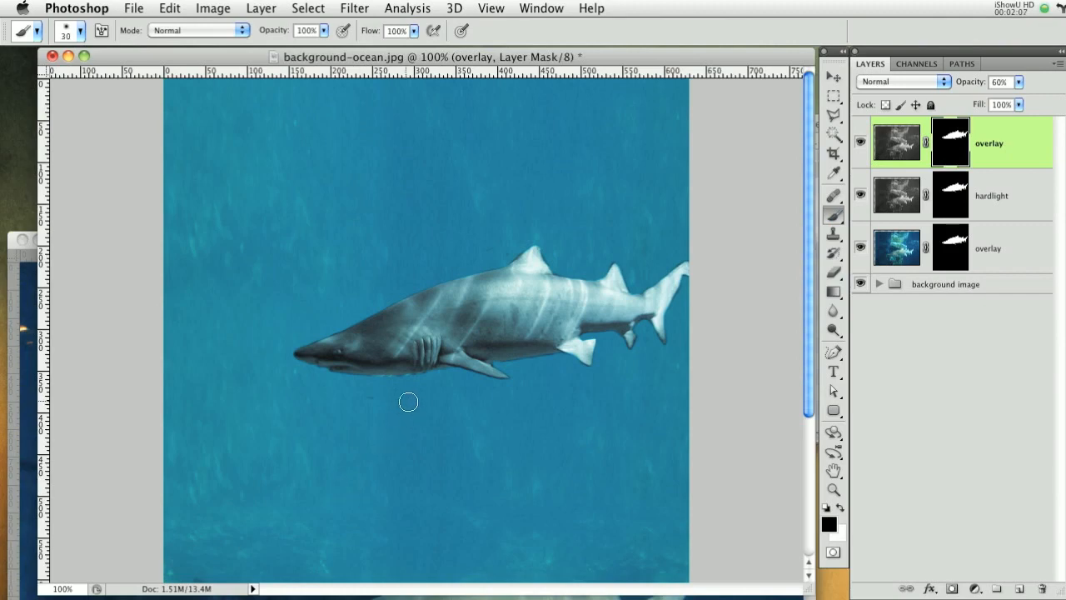
key("bracketright")
left_click_drag(950, 139, 955, 256)
left_click(826, 292)
left_click(823, 289)
Group the three shark layers and name the group Shark
left_click(1013, 258)
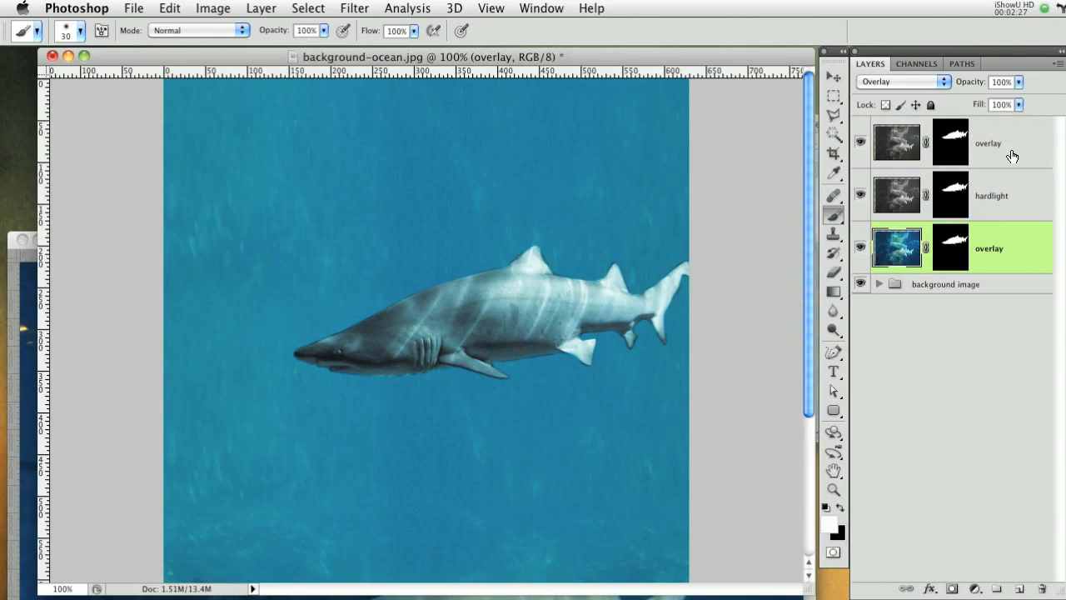
left_click(1008, 148, "shift")
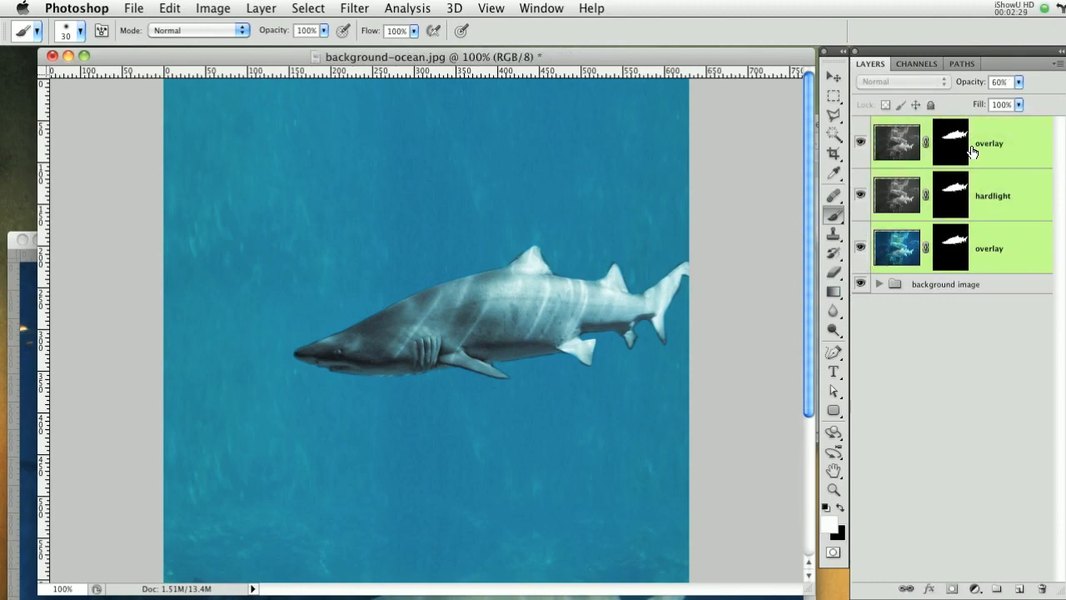
key("super+g")
double_click(921, 136, "alt")
type("Shark")
key("Return")
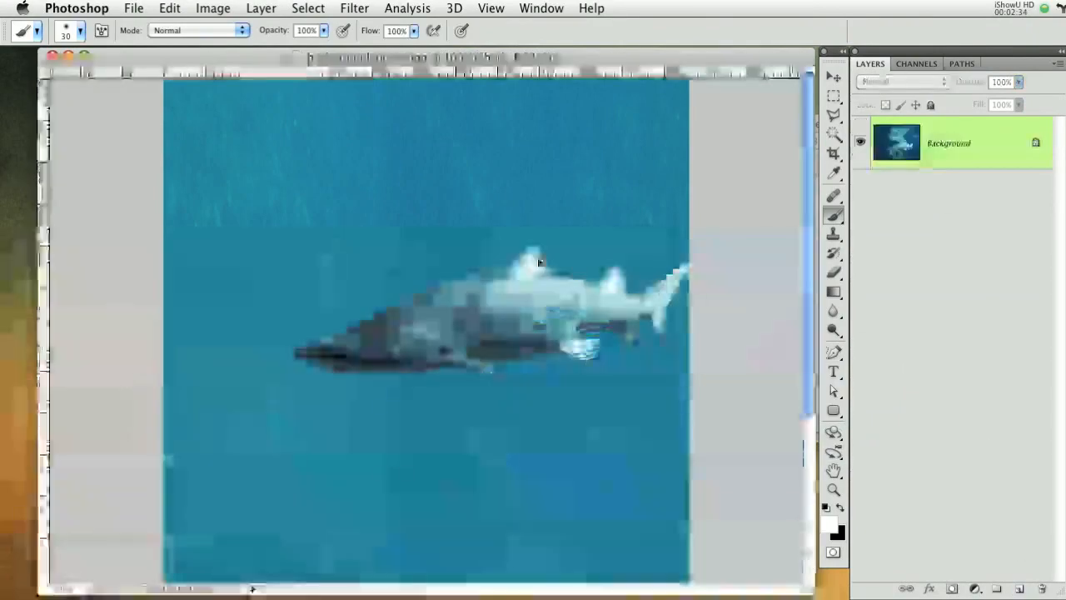
Open turtle.jpg from the files folder and copy its image into the background-ocean document as the top layer
key("super+Tab")
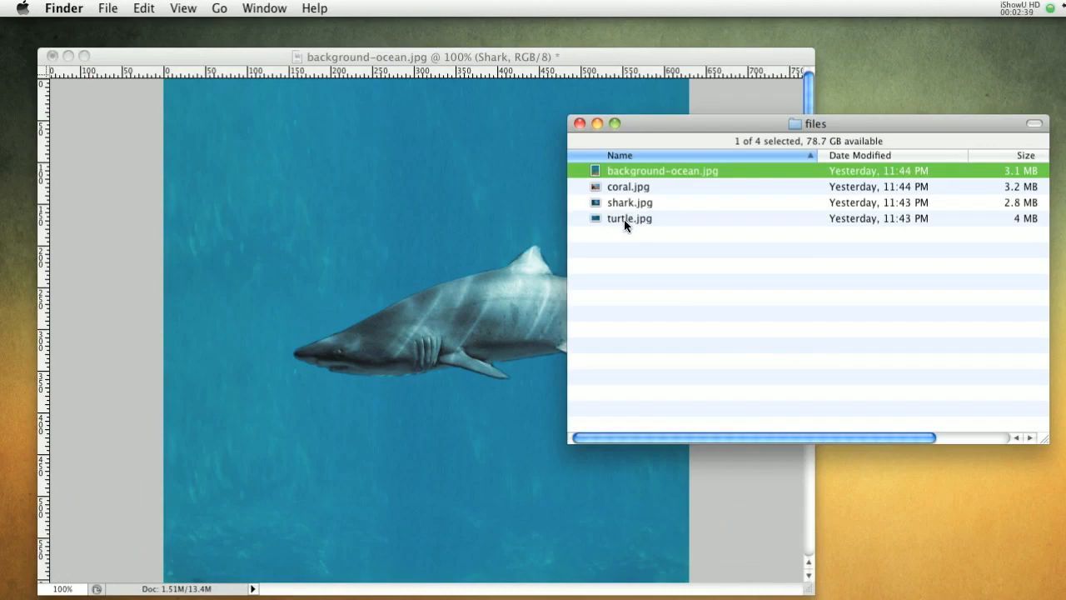
left_click_drag(623, 219, 624, 228)
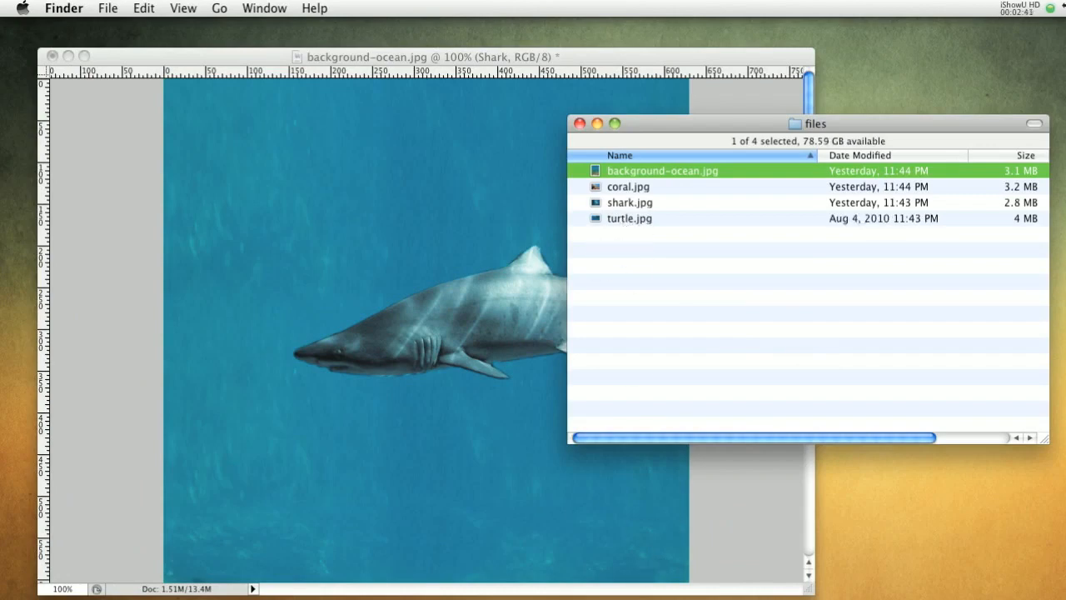
key("super+Tab")
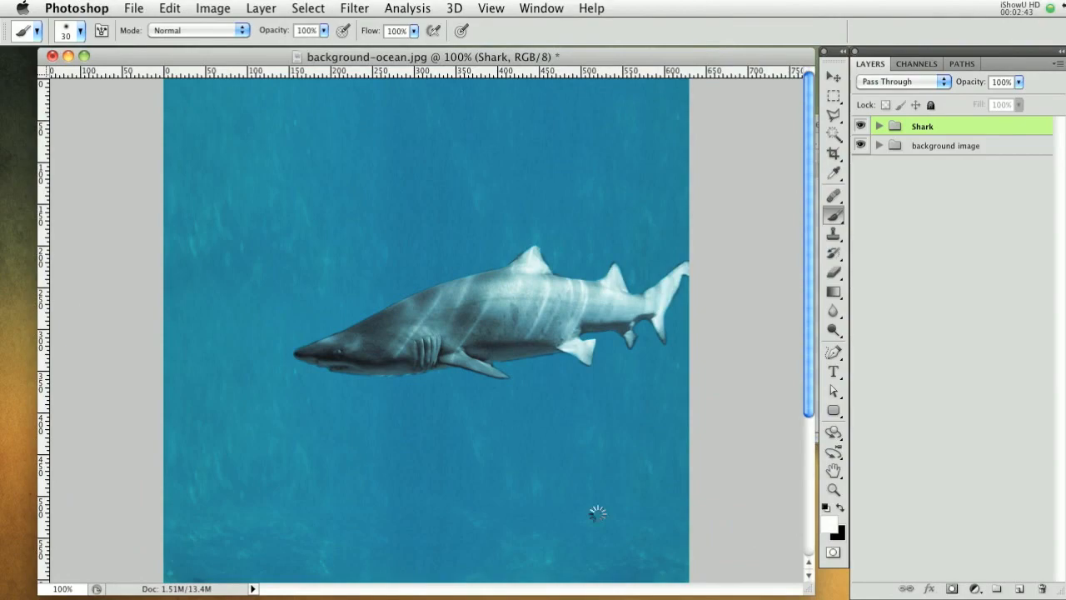
left_click_drag(519, 166, 500, 167)
left_click_drag(497, 79, 545, 226)
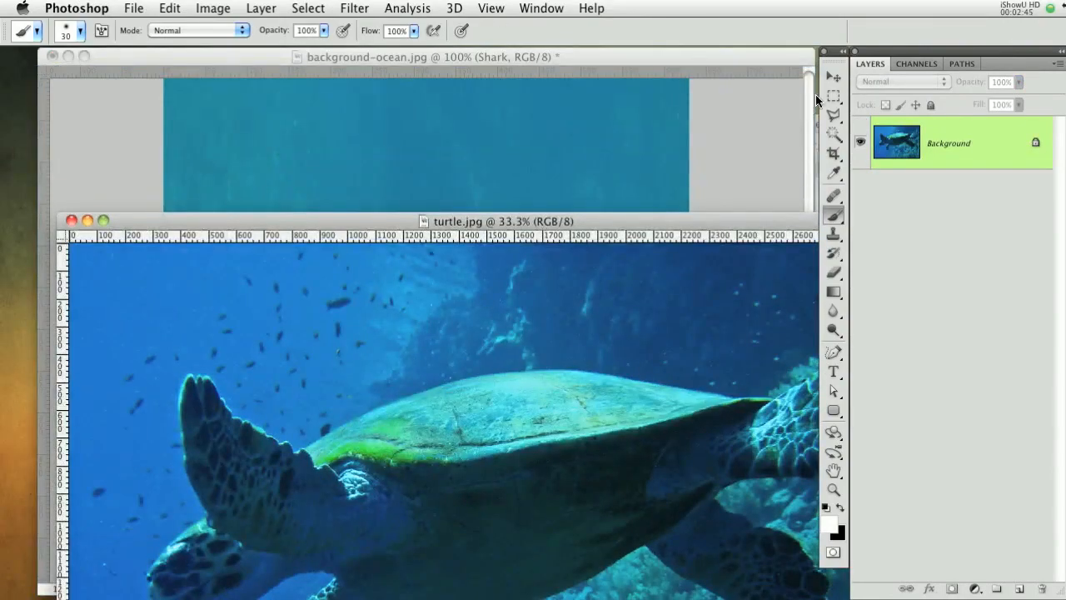
left_click(833, 77)
left_click_drag(580, 171, 573, 163)
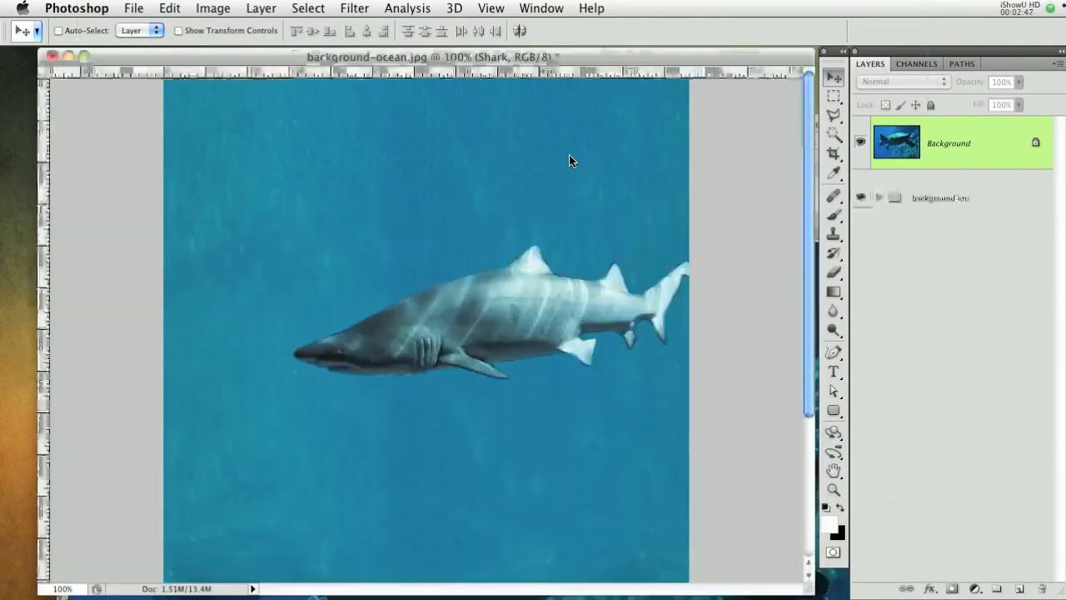
Scale the turtle layer down proportionally to about 20% so the whole turtle nearly fits the canvas width
key("super+minus")
key("super+minus")
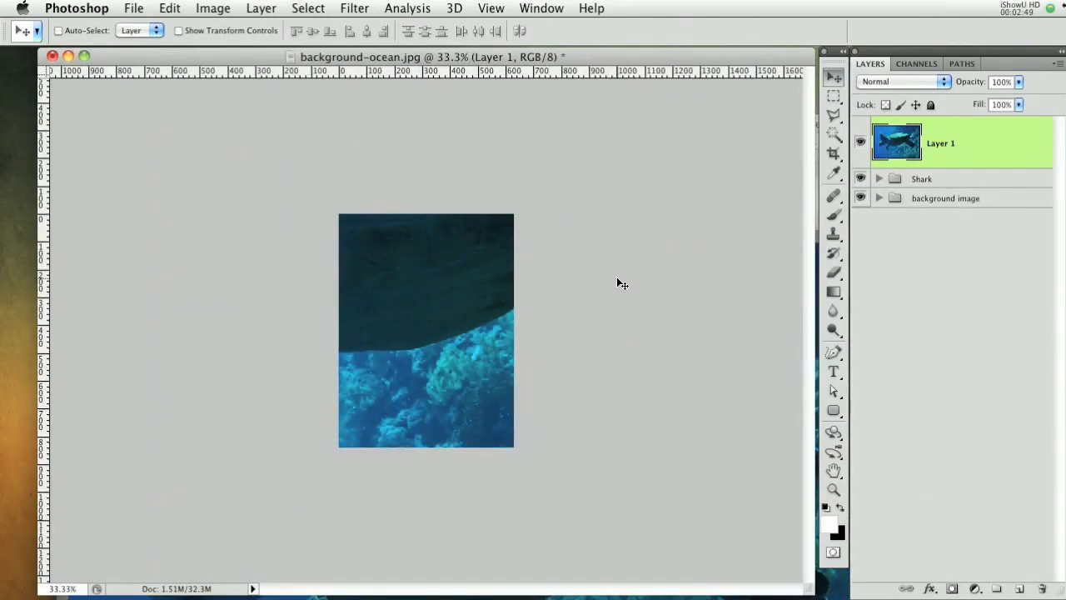
key("super+t")
key("super+minus")
key("super+minus")
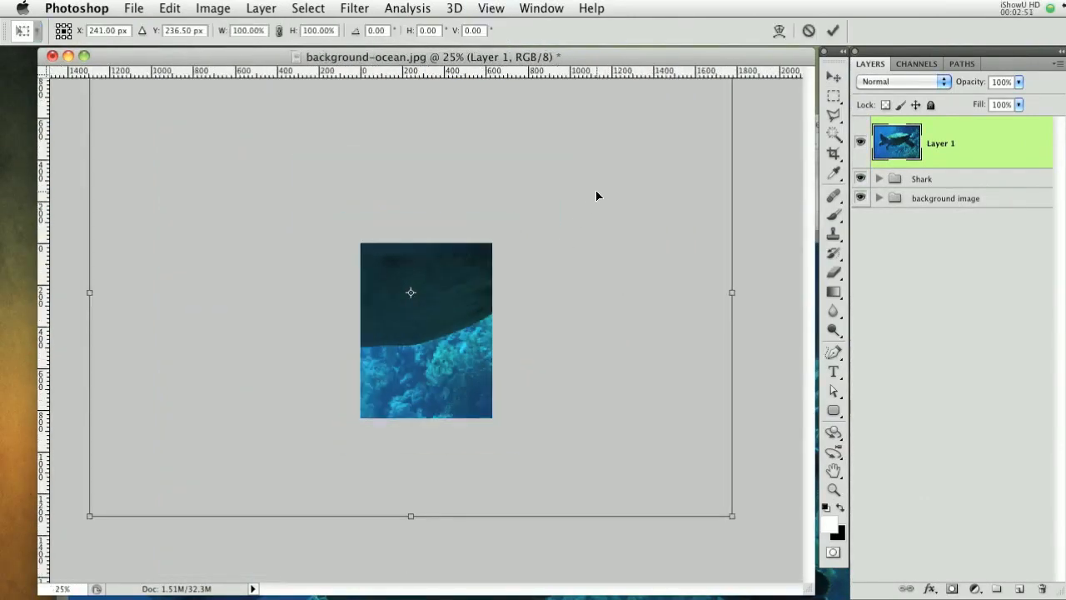
left_click_drag(631, 442, 477, 369)
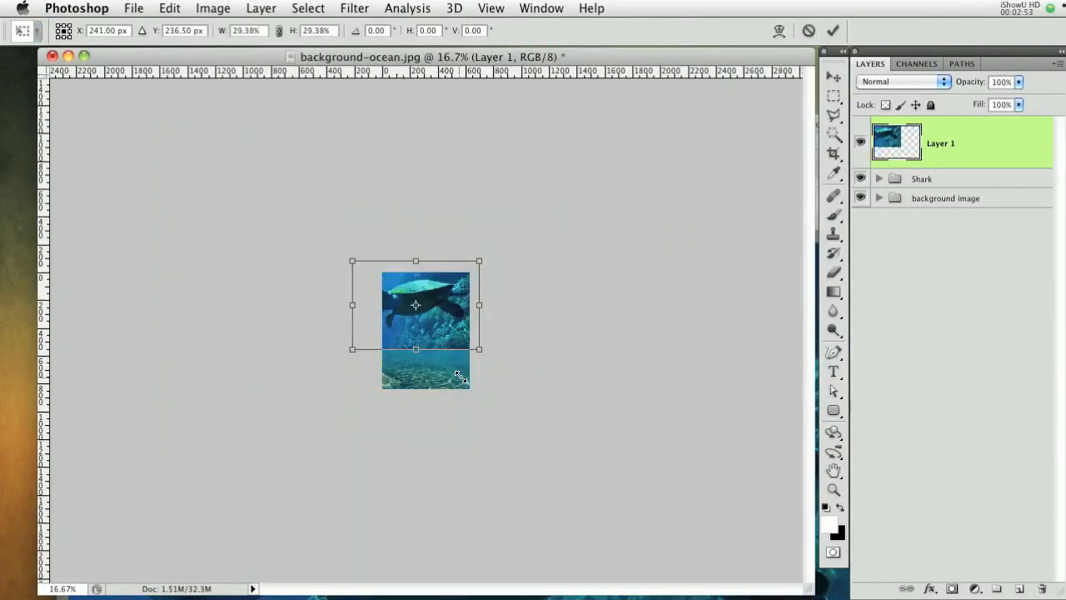
key("super+plus")
key("super+plus")
key("super+plus")
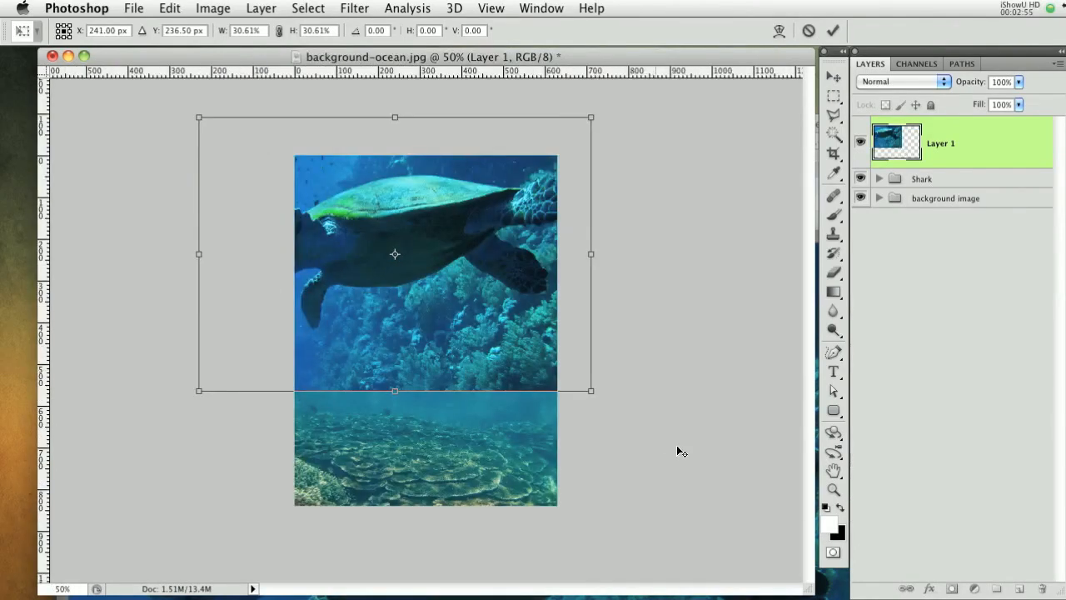
left_click_drag(591, 391, 525, 344)
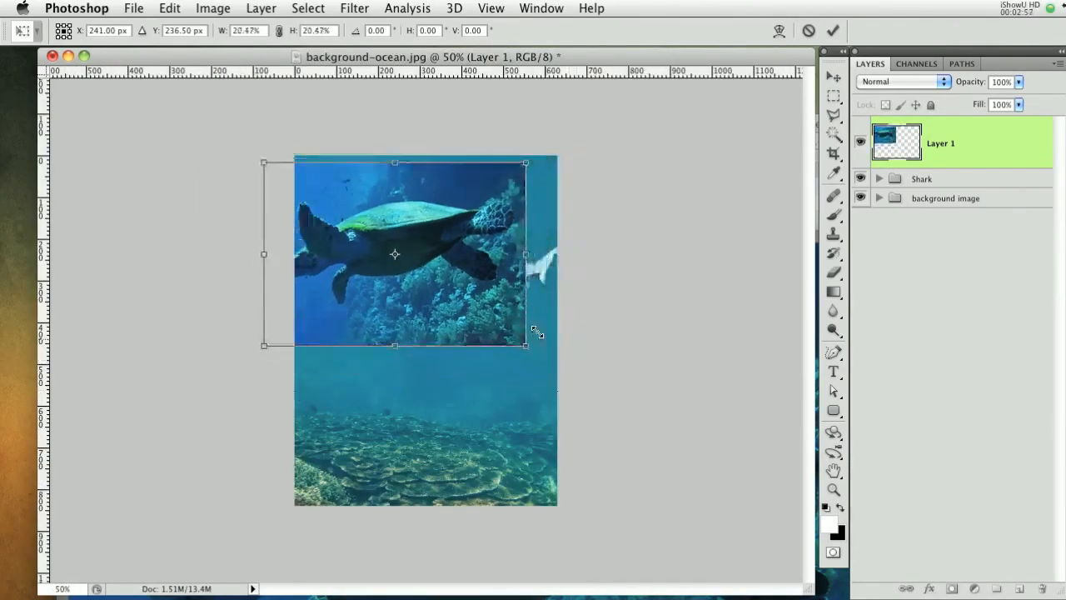
Flip the turtle image horizontally and shrink it further, keeping its proportions
right_click(449, 254)
left_click(535, 463)
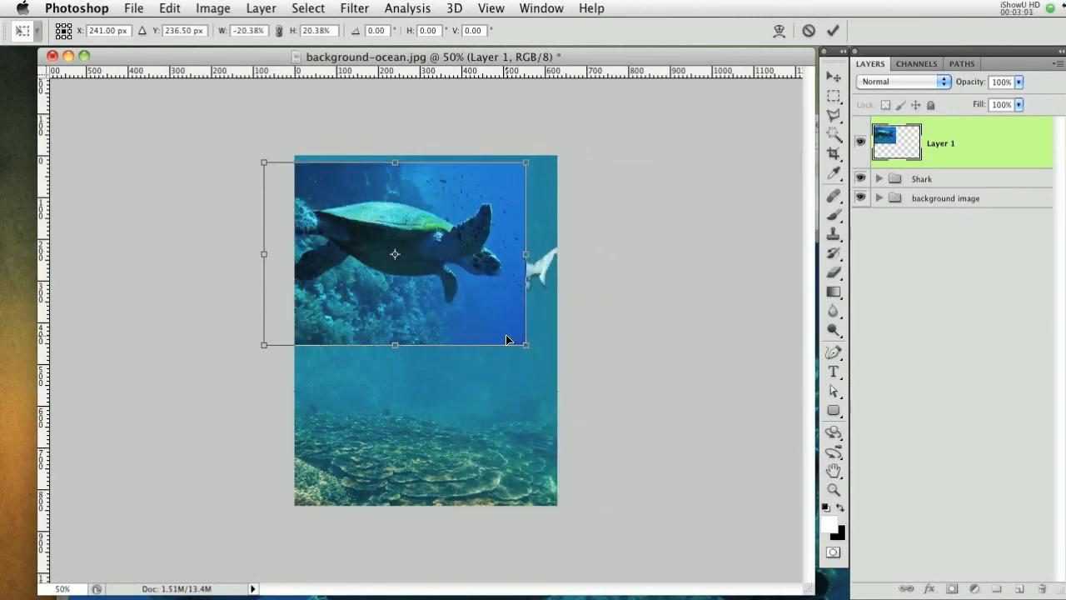
left_click_drag(523, 349, 500, 324)
key("super+plus")
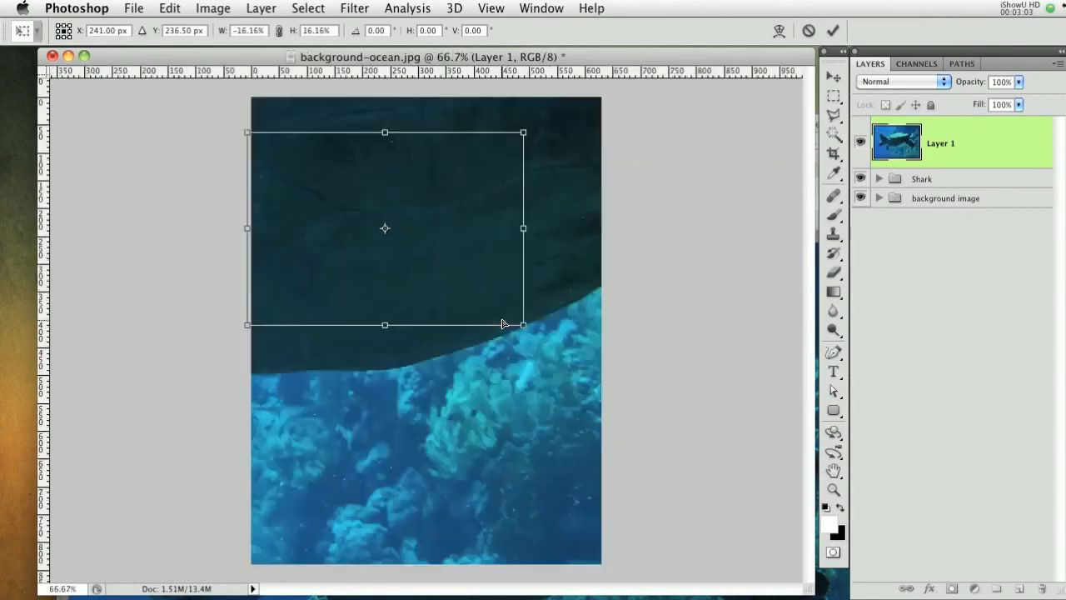
left_click_drag(522, 325, 503, 309)
Tilt the turtle image slightly counterclockwise, place it below the shark at the canvas's left edge, and apply the transform
left_click_drag(544, 237, 527, 195)
left_click_drag(377, 292, 372, 363)
key("Return")
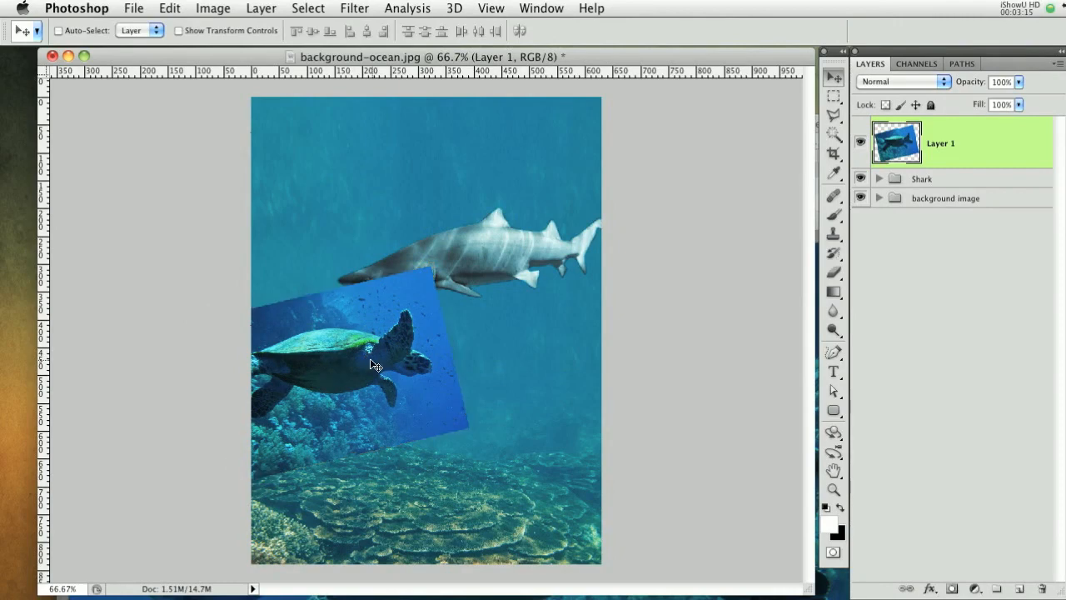
Hide the turtle layer and add a black-filled layer directly above the background image group
left_click(952, 200)
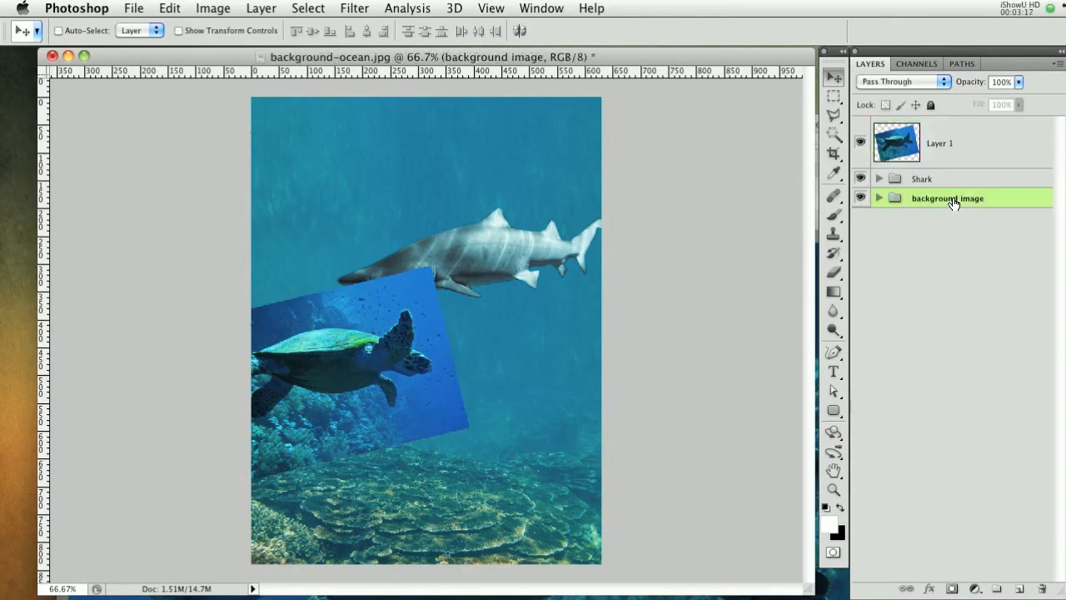
left_click(860, 144)
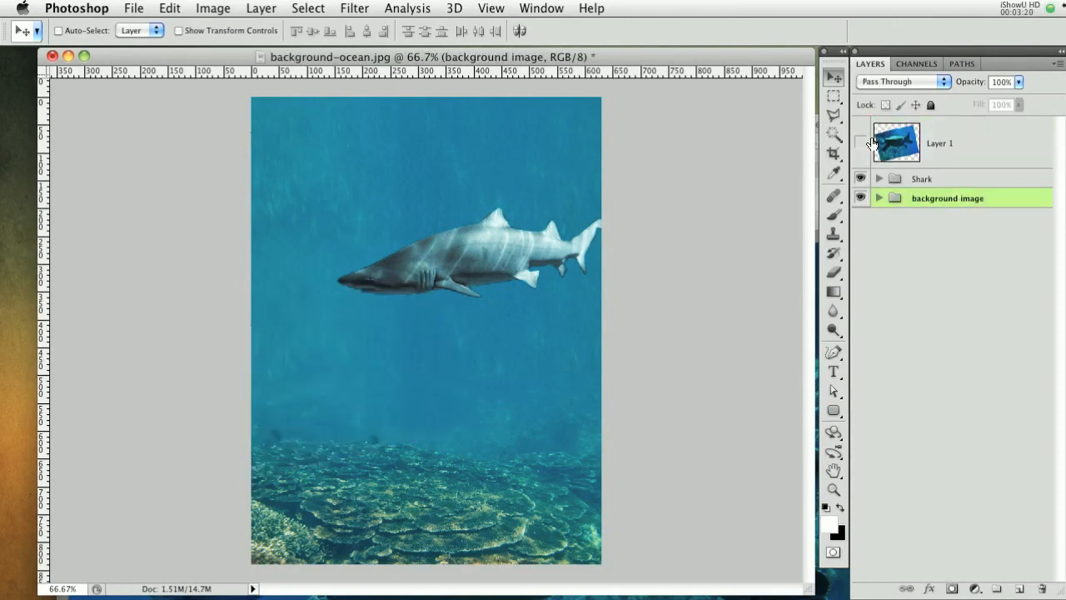
left_click(1018, 588)
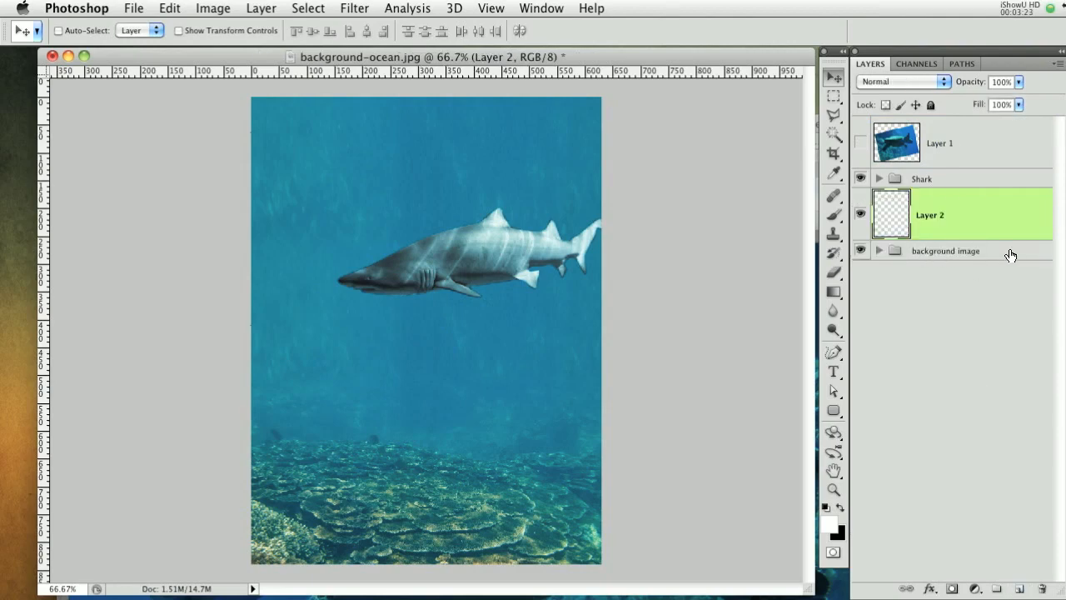
key("super+BackSpace")
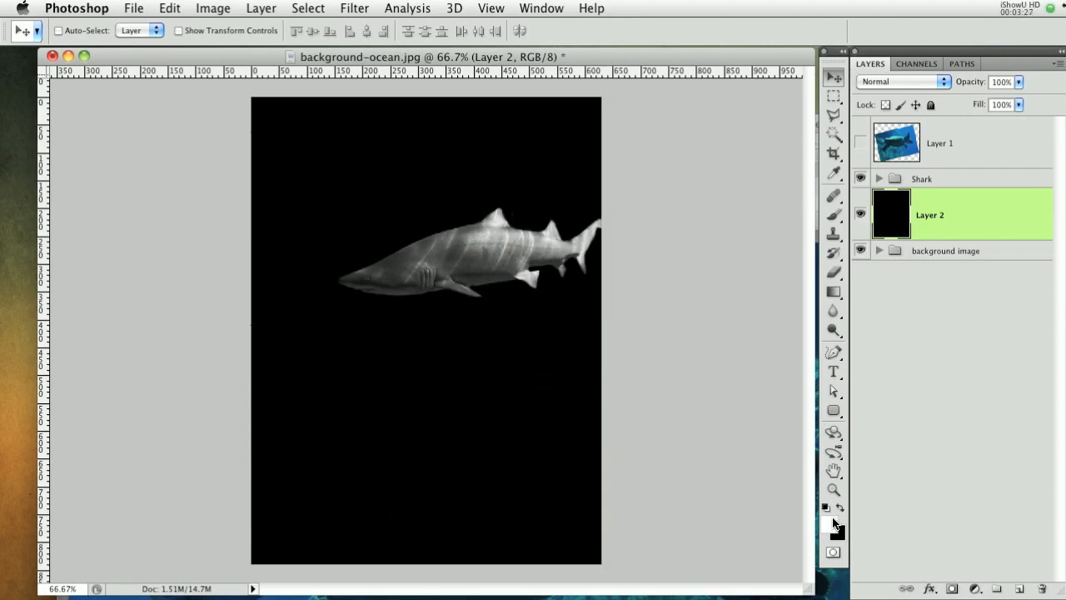
Erase a large soft glow around the shark from the black layer using a 1100 px Eraser with 0% hardness
left_click(833, 272)
key("super+minus")
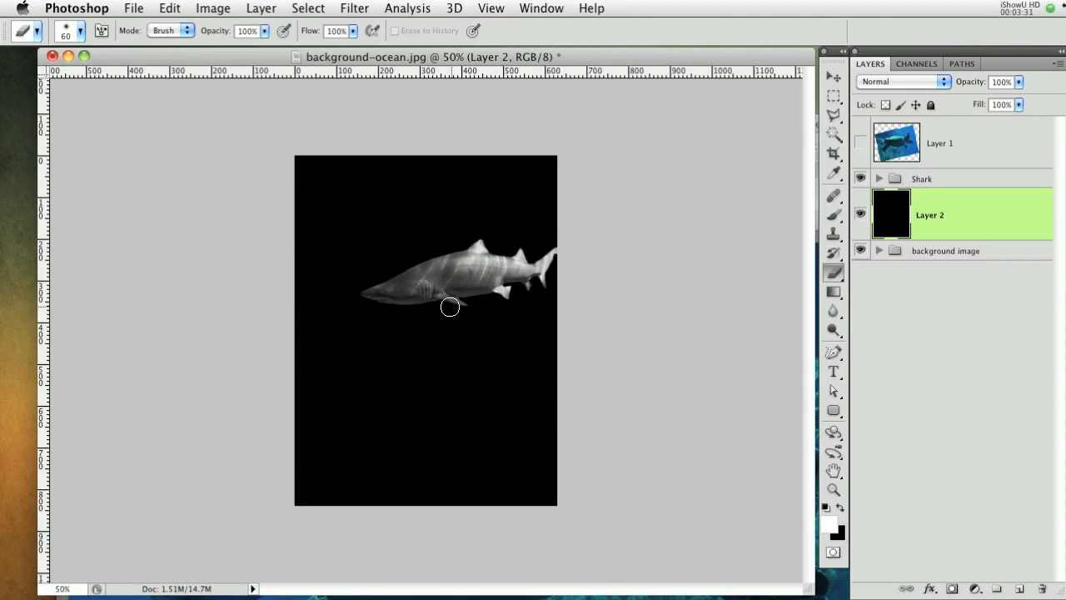
key("bracketright")
key("bracketright")
key("bracketright")
key("bracketright")
key("bracketright")
key("bracketright")
key("bracketright")
right_click(468, 247)
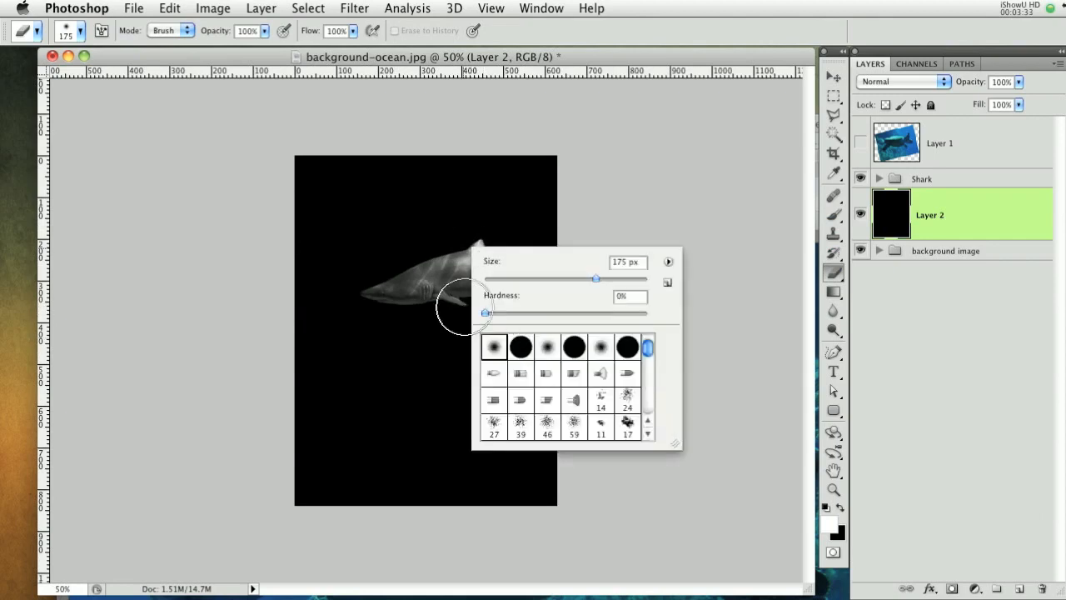
left_click(585, 42)
key("bracketright")
key("bracketright")
key("bracketright")
key("bracketright")
key("bracketright")
key("bracketright")
key("bracketright")
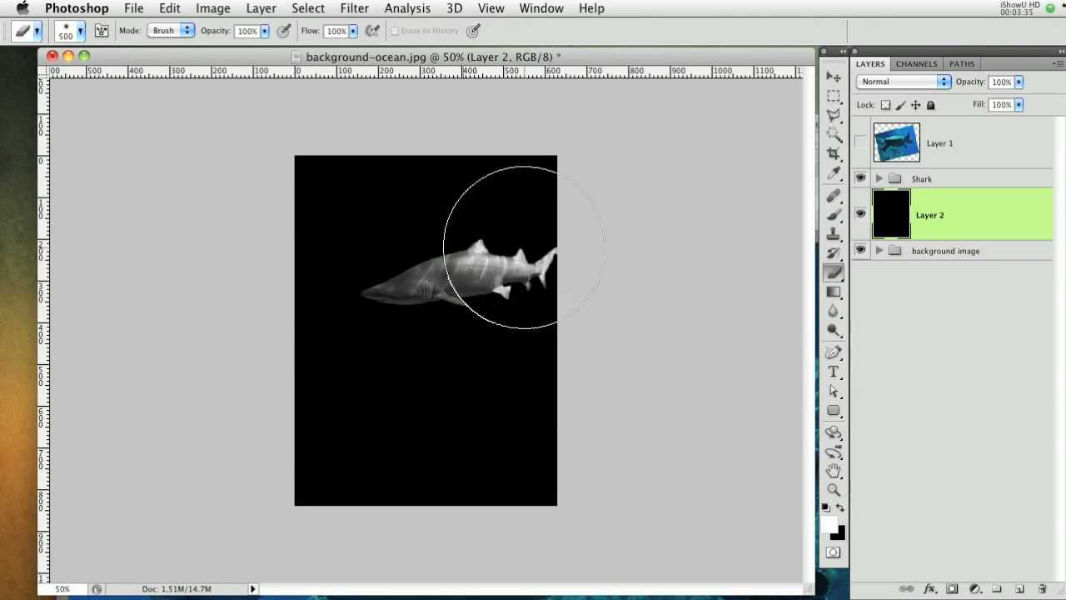
key("bracketright")
key("bracketright")
key("bracketright")
key("bracketright")
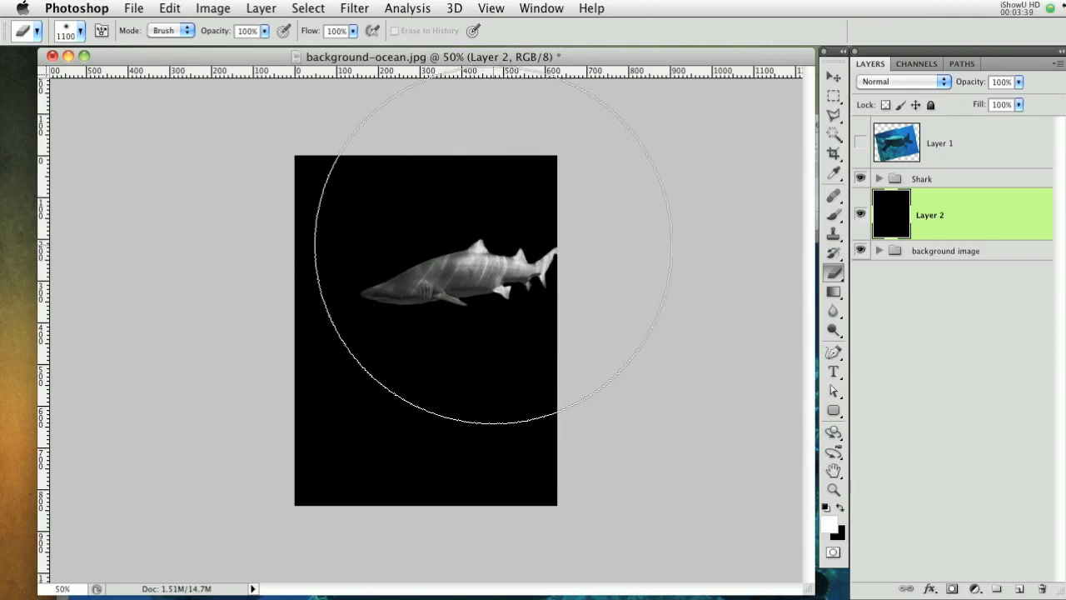
left_click(492, 247)
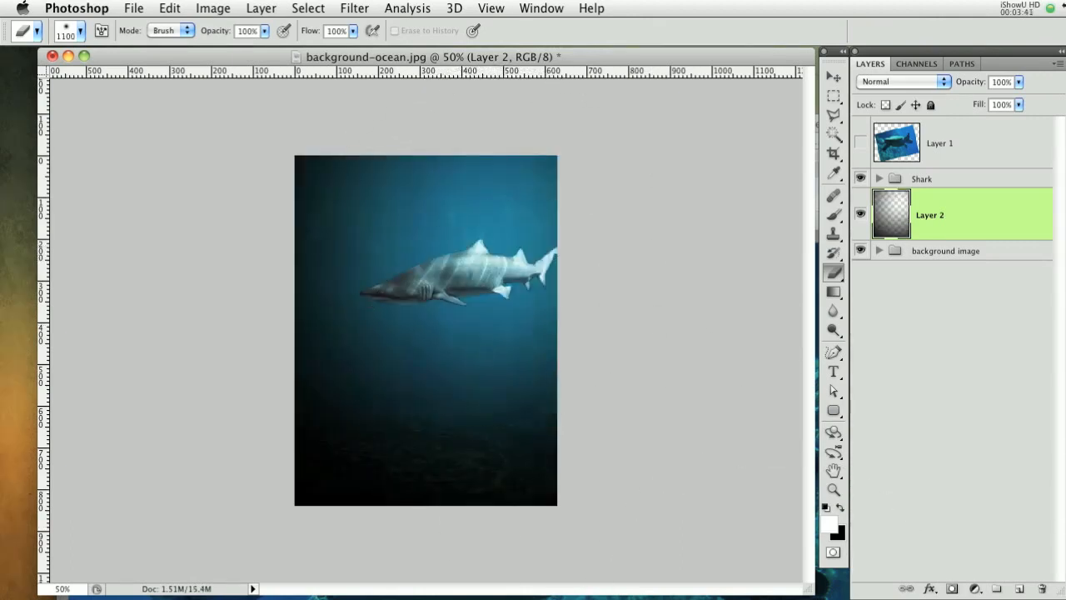
Add a second black-filled layer below the Shark group and erase a soft 1200 px glow around the shark's head
left_click(1018, 588)
key("super+BackSpace")
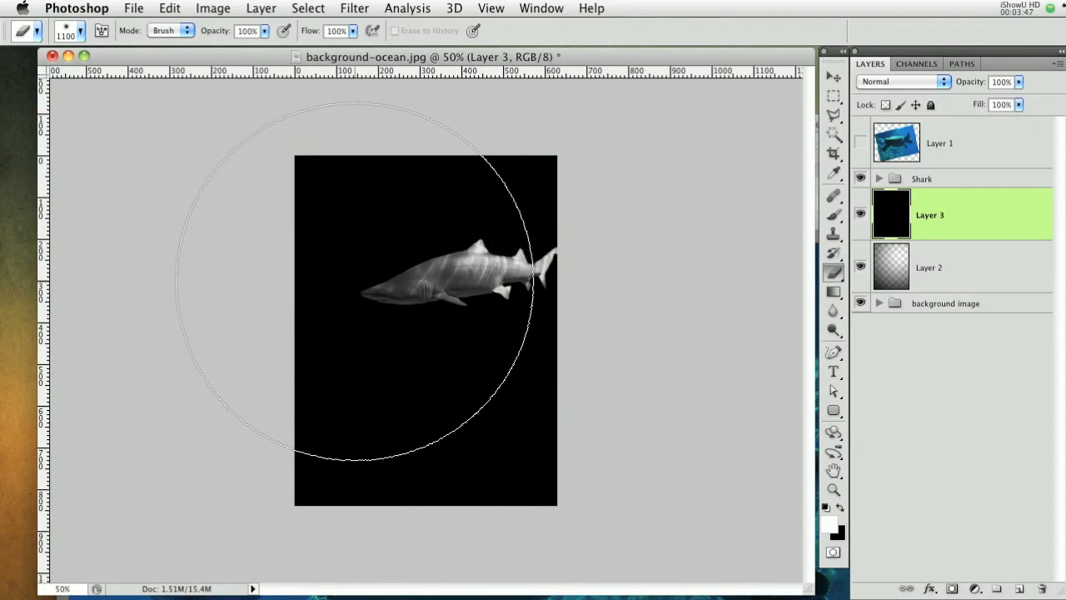
left_click(354, 281)
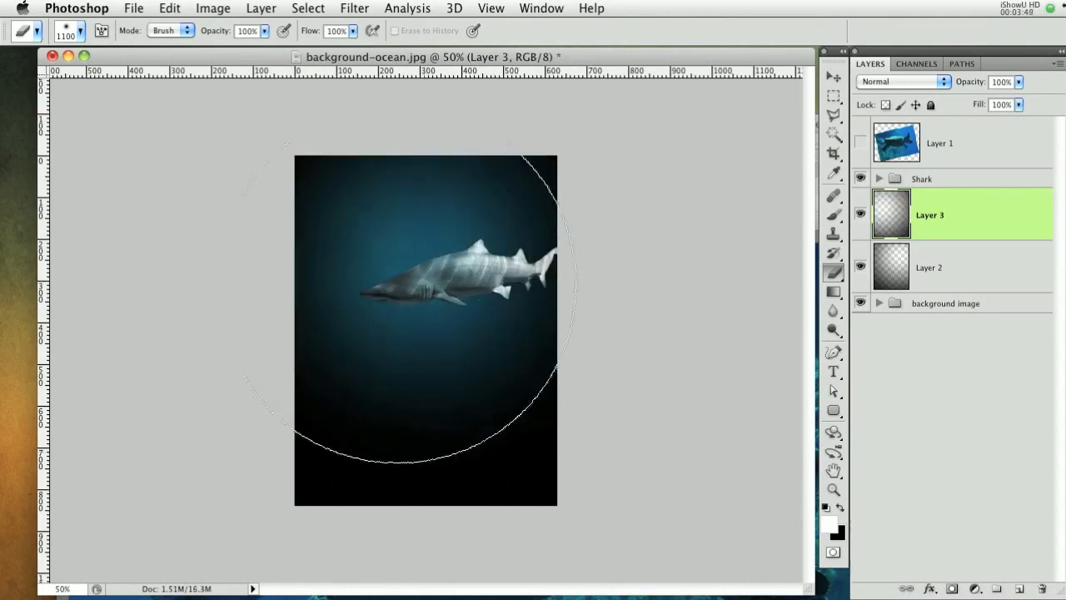
key("super+z")
key("bracketright")
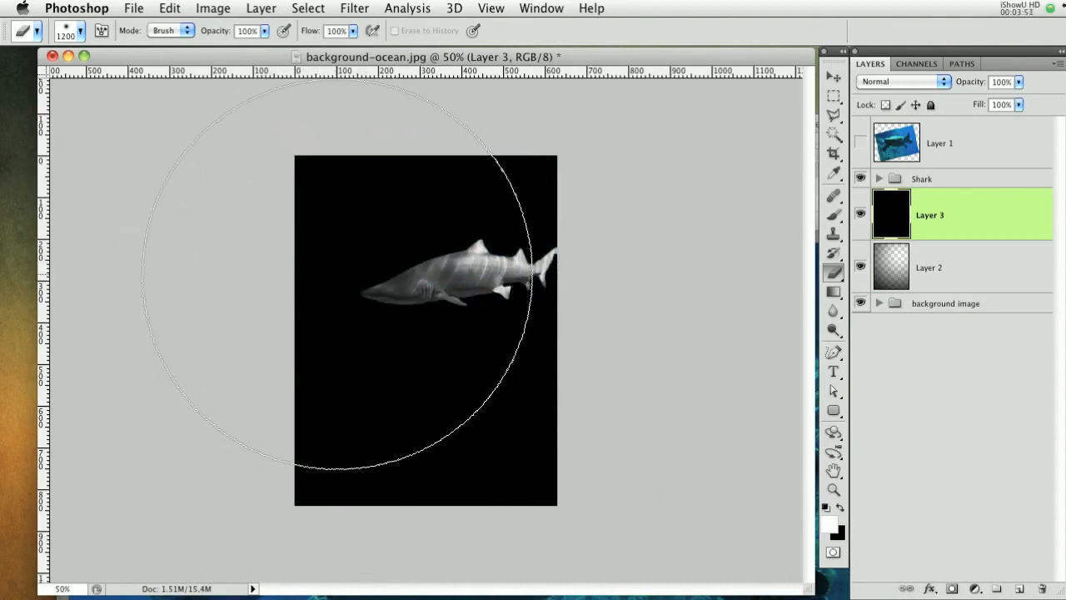
left_click(350, 264)
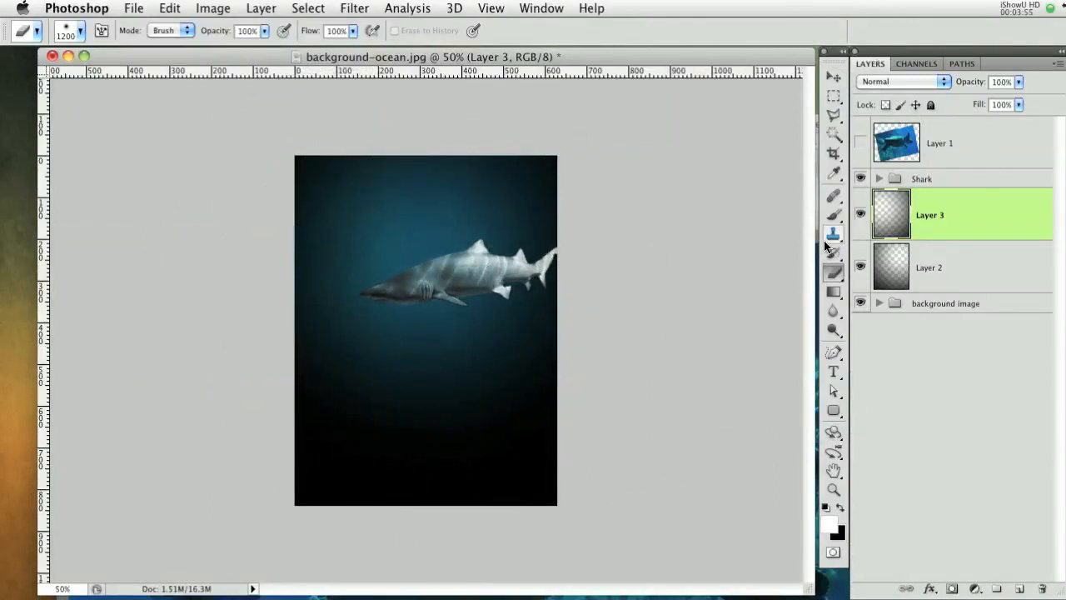
Lower the opacity of the upper black vignette layer, Layer 3, to 65%
left_click(975, 280)
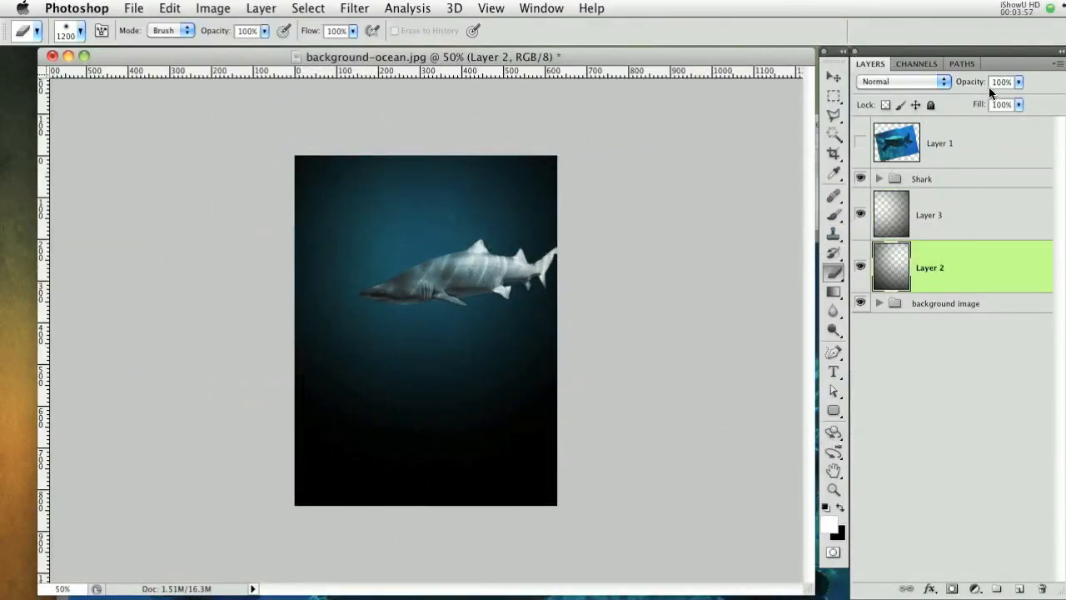
left_click(988, 208)
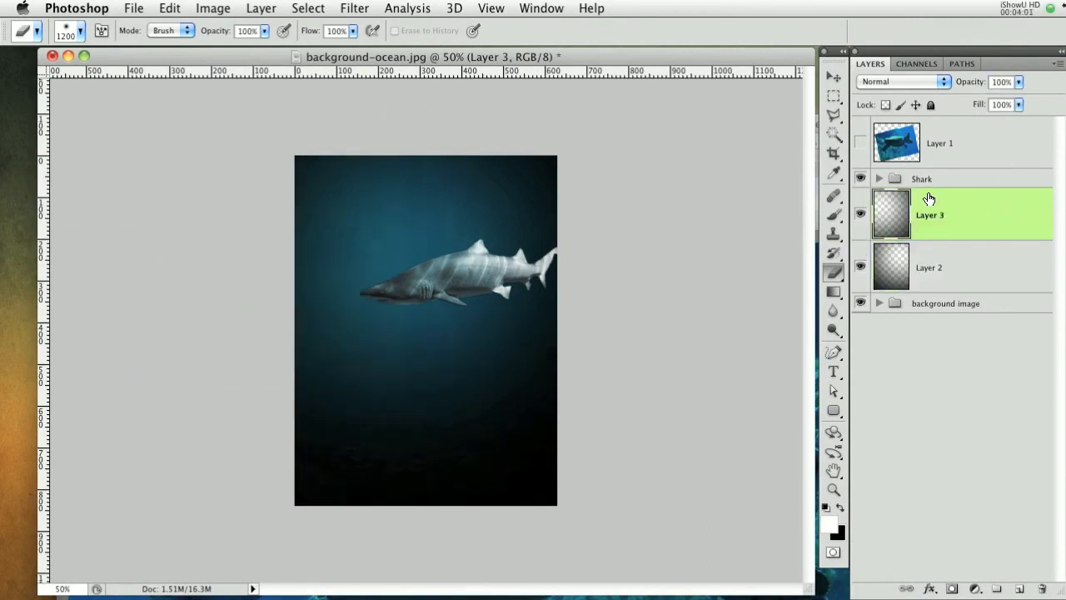
left_click_drag(971, 89, 940, 88)
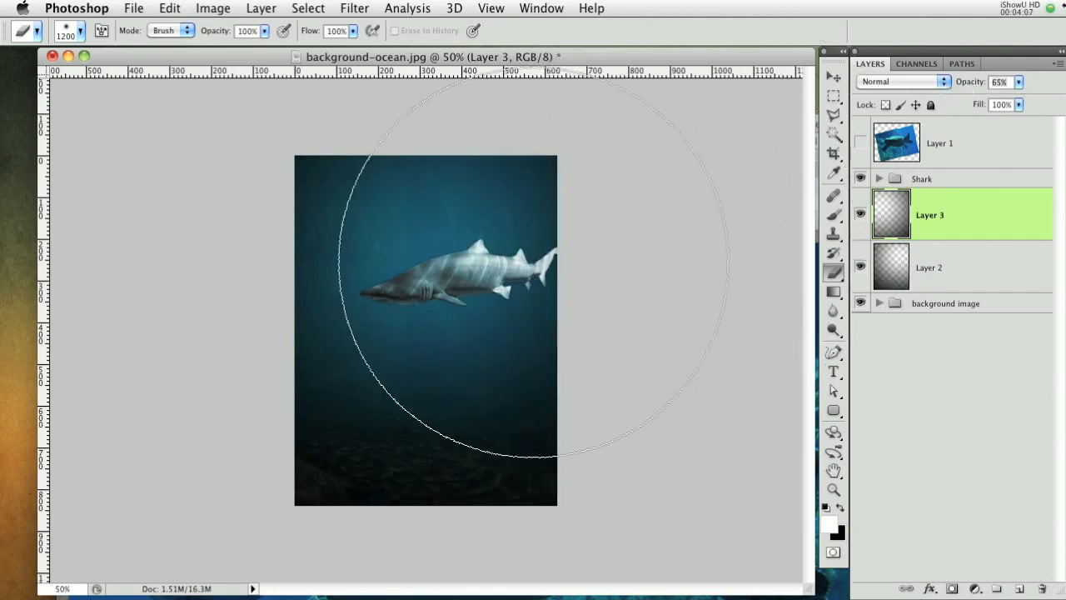
Brighten the water above the shark's tail by erasing Layer 3 there with a soft 500 px Eraser
key("super+equal")
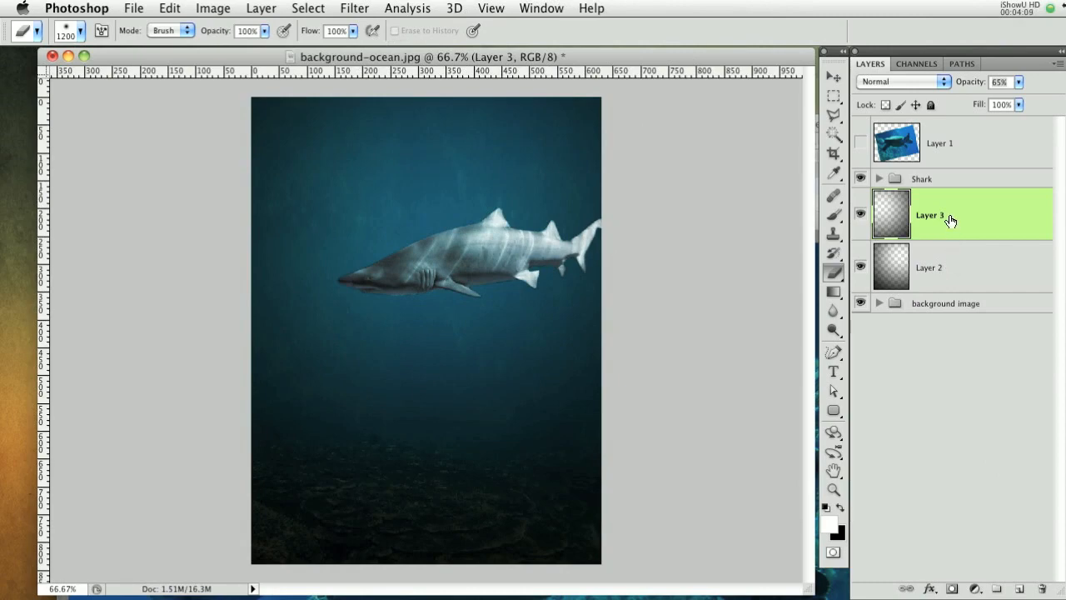
key("bracketleft")
key("bracketleft")
key("bracketleft")
key("bracketleft")
key("bracketleft")
key("bracketleft")
key("bracketleft")
left_click(579, 171)
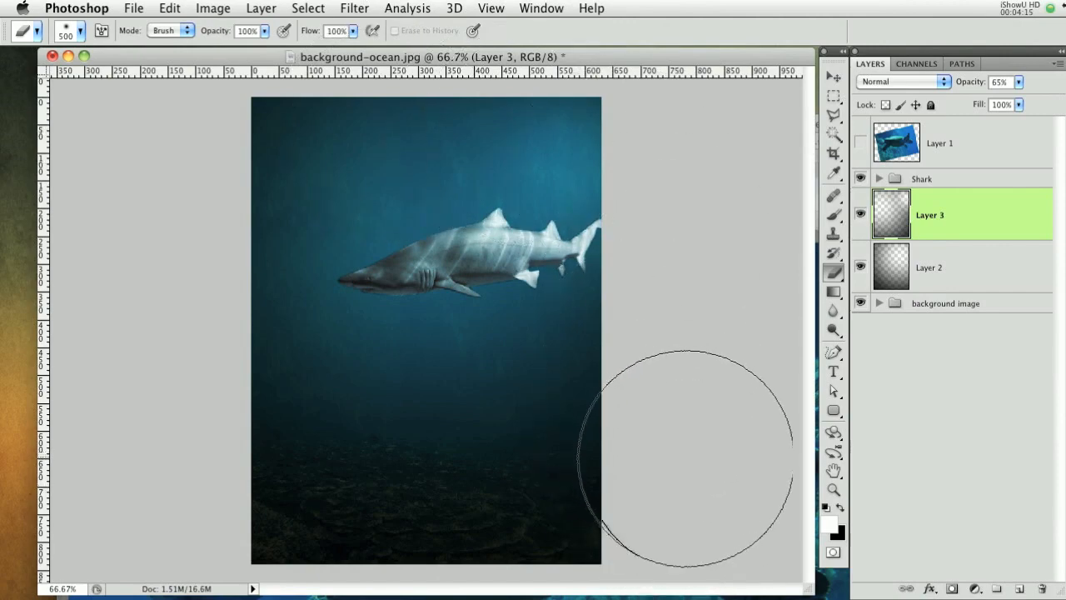
Show the turtle layer again and add a layer mask to it
key("super+equal")
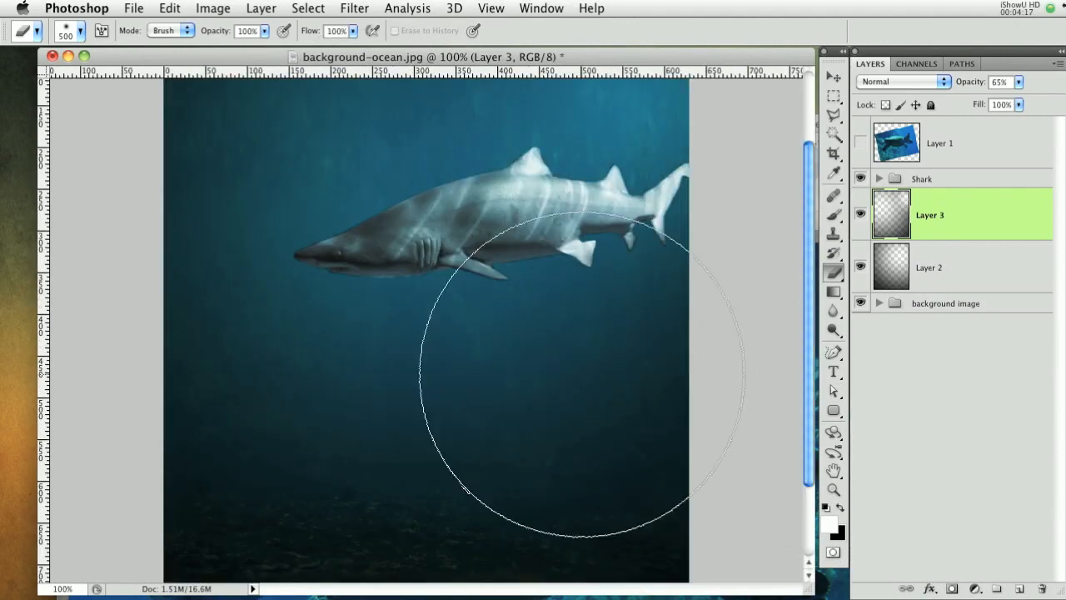
scroll(405, 283, "down", 3)
left_click(859, 142)
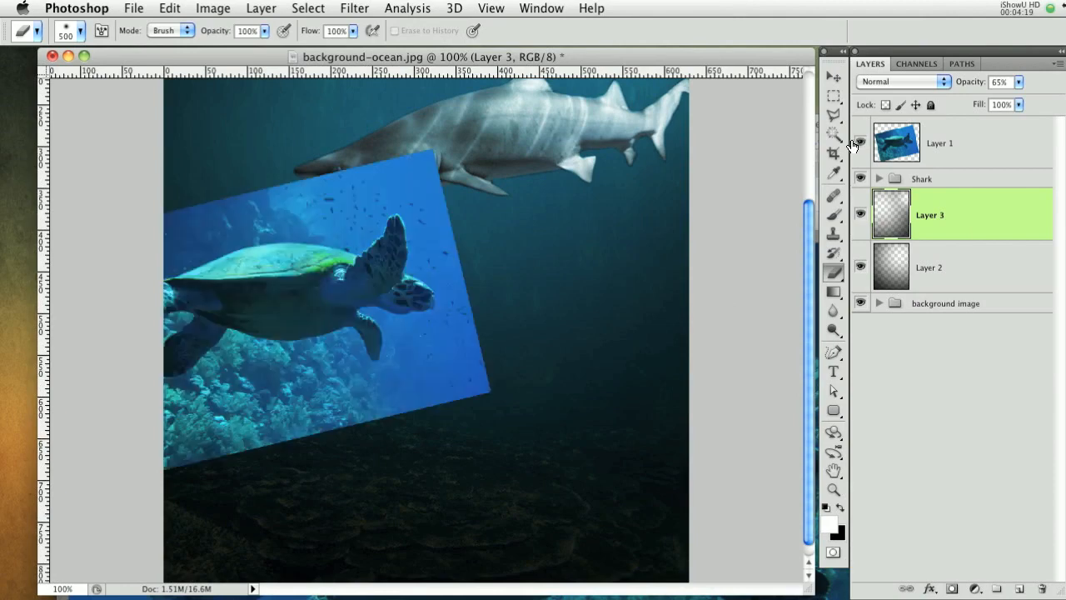
left_click(970, 158)
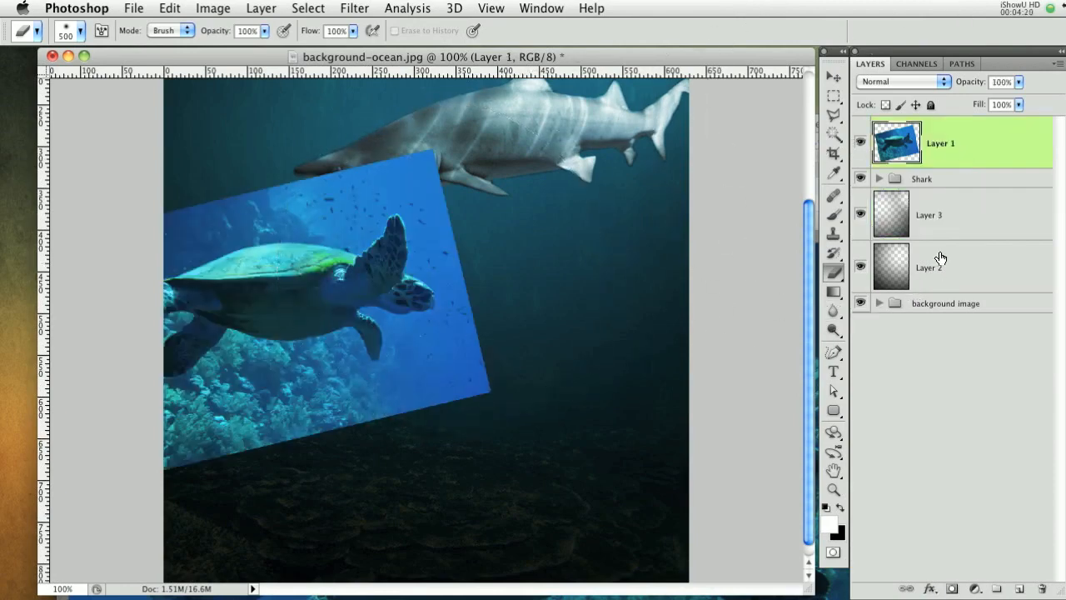
left_click(951, 589)
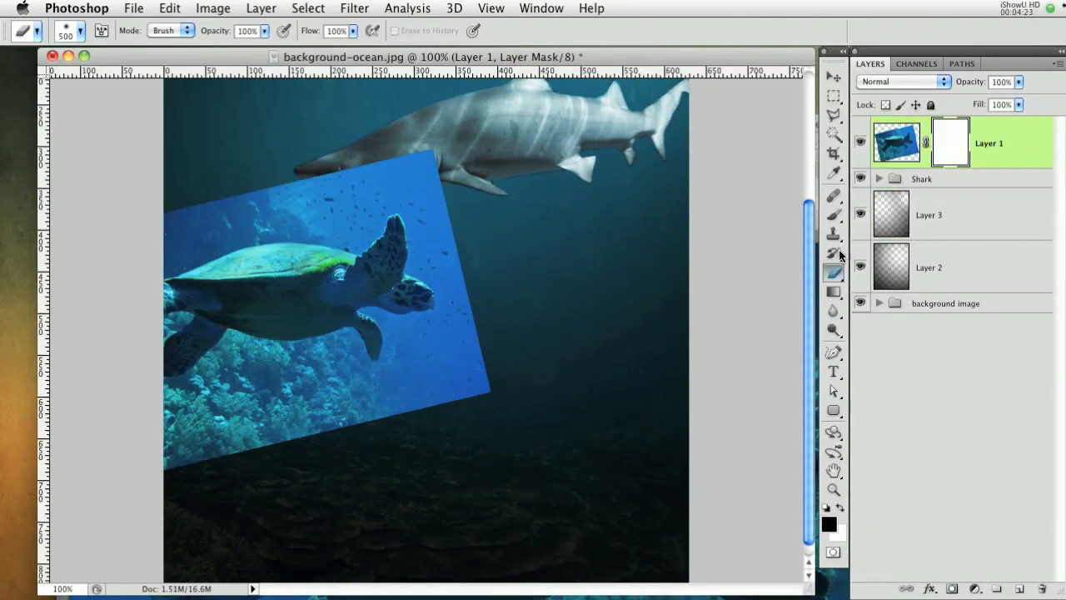
Paint the turtle layer's mask black with a soft 60 px Brush to hide the photo's lower right corner and bottom edge
left_click(832, 215)
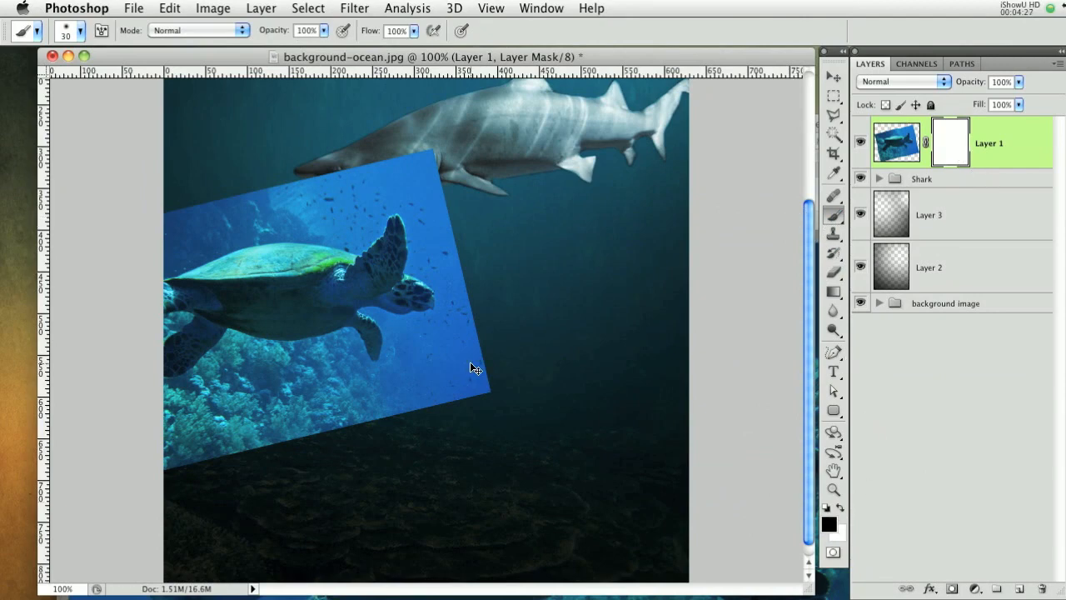
key("super+plus")
left_click_drag(339, 265, 425, 308)
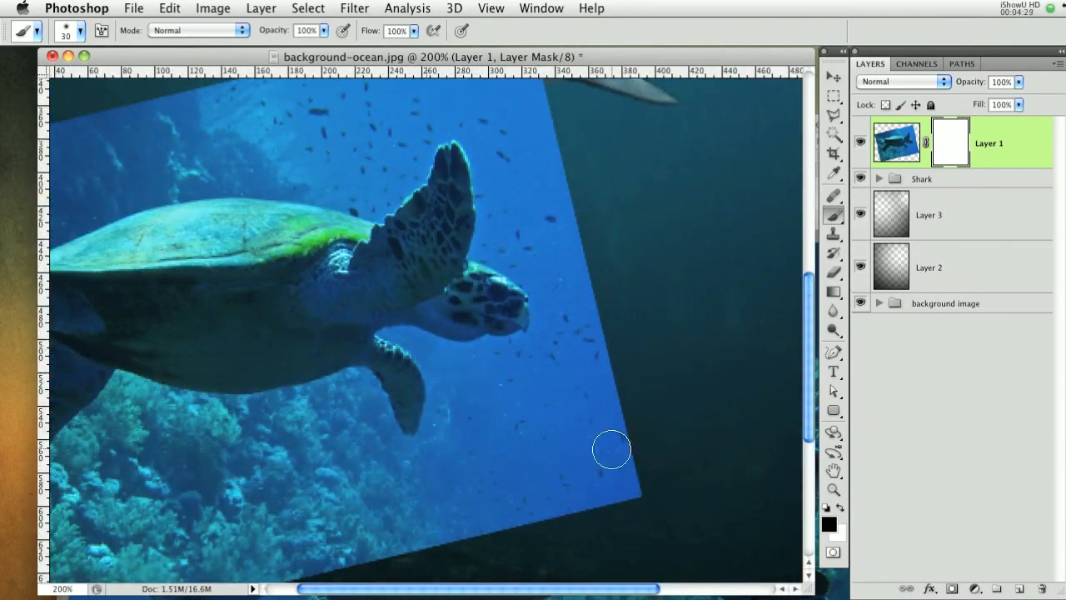
key("super+minus")
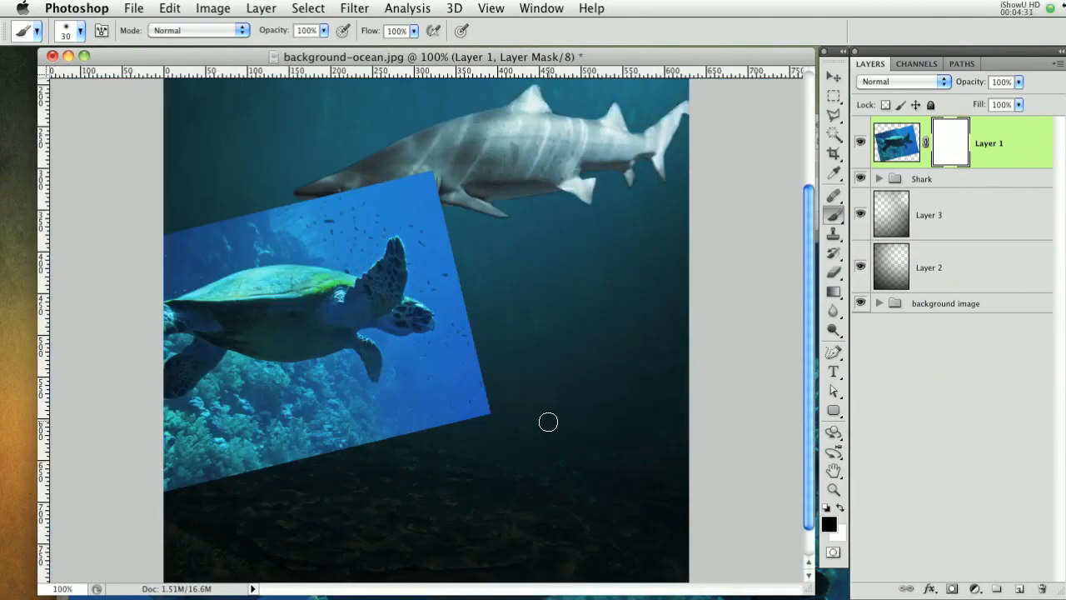
mouse_move(471, 396)
left_mouse_down()
mouse_move(459, 377)
mouse_move(525, 371)
mouse_move(592, 295)
left_mouse_up()
key("super+plus")
mouse_move(598, 397)
left_mouse_down()
mouse_move(575, 380)
mouse_move(543, 380)
mouse_move(515, 419)
mouse_move(559, 431)
mouse_move(575, 357)
mouse_move(549, 310)
mouse_move(496, 362)
mouse_move(506, 431)
mouse_move(474, 467)
mouse_move(348, 513)
mouse_move(205, 514)
mouse_move(138, 547)
left_mouse_up()
key("bracketright")
key("bracketright")
mouse_move(370, 501)
left_mouse_down()
mouse_move(428, 441)
mouse_move(429, 392)
left_mouse_up()
mouse_move(163, 439)
left_mouse_down()
mouse_move(73, 483)
mouse_move(29, 475)
left_mouse_up()
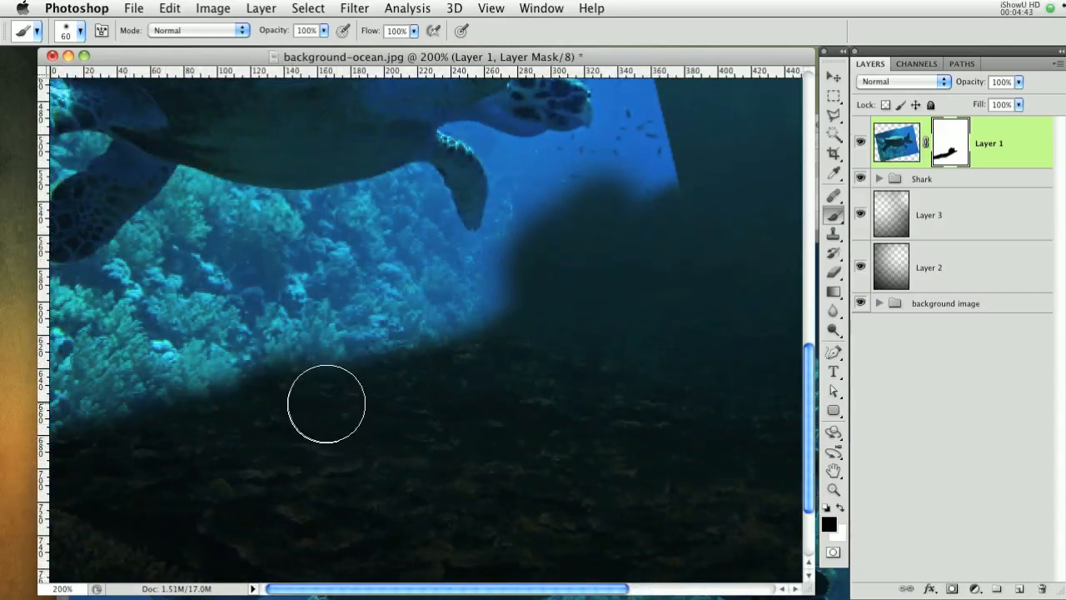
Mask out the water beside and below the turtle's lower front flipper with a smaller soft brush, 45 px down to 30 px
left_click_drag(482, 382, 460, 531)
mouse_move(495, 446)
left_mouse_down()
mouse_move(505, 419)
mouse_move(505, 373)
mouse_move(495, 373)
left_mouse_up()
key("bracketleft")
key("bracketleft")
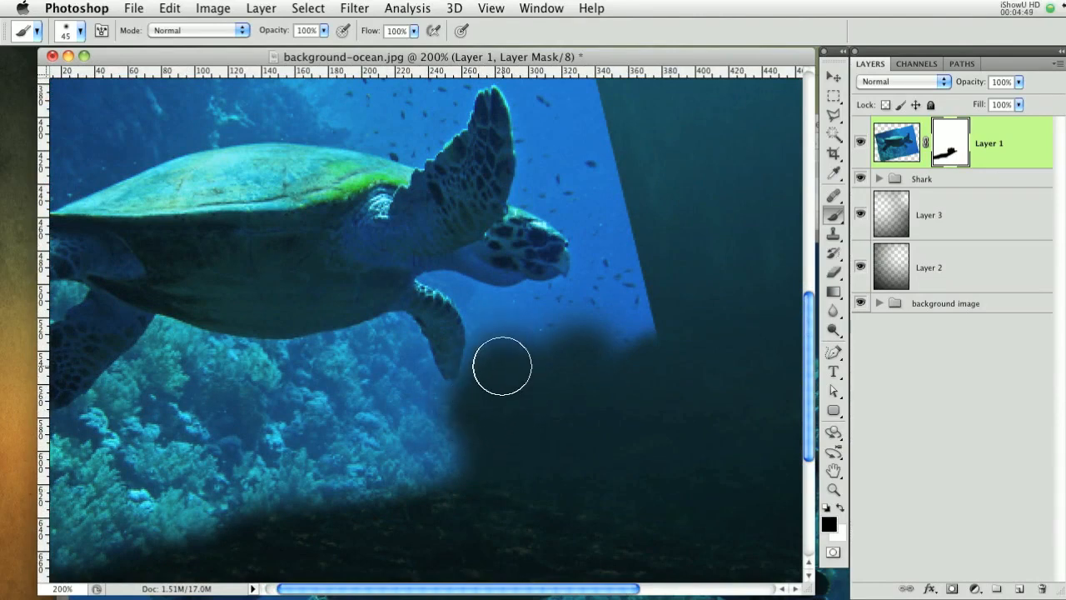
left_click_drag(448, 396, 468, 400)
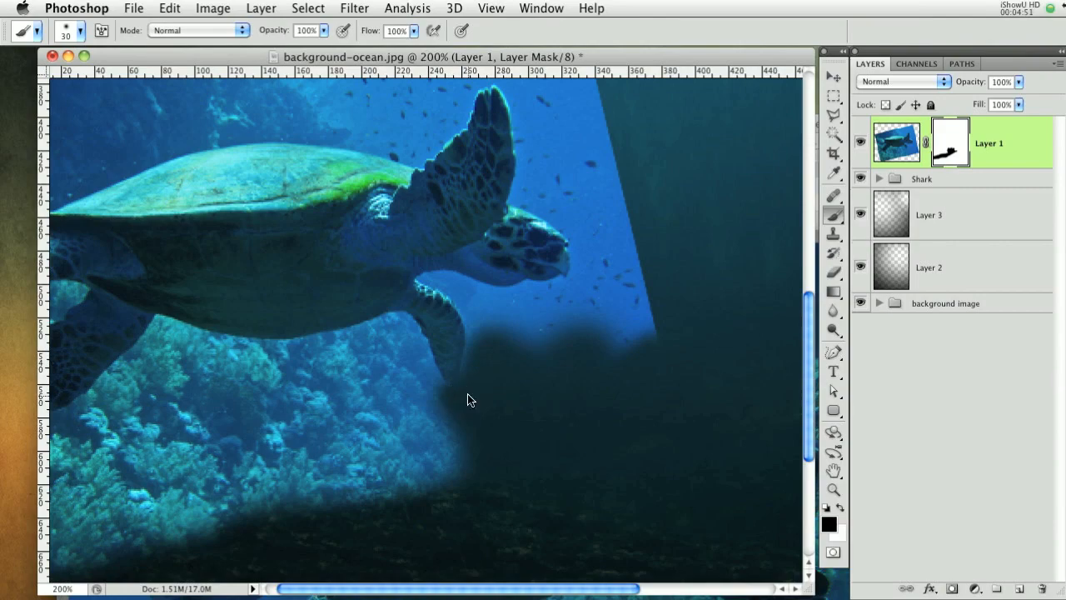
Mask out the water closely around the turtle's front flipper and head, using brush sizes from 15 px down to 8 px
scroll(510, 334, "up", 3)
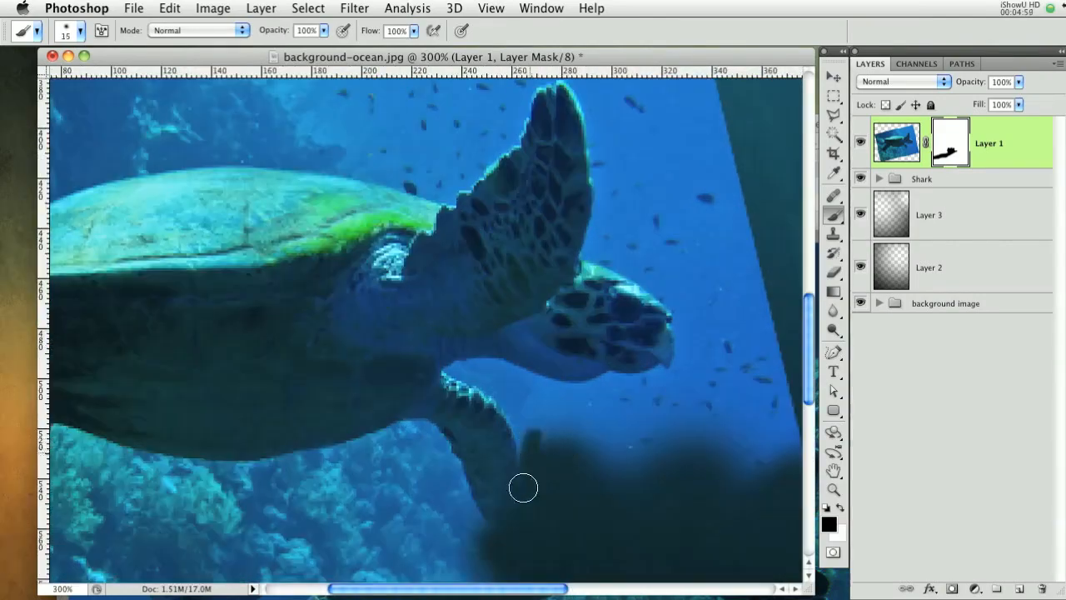
mouse_move(525, 488)
left_mouse_down()
mouse_move(526, 431)
mouse_move(503, 393)
mouse_move(453, 369)
mouse_move(484, 363)
mouse_move(559, 385)
mouse_move(652, 381)
mouse_move(532, 387)
mouse_move(544, 488)
mouse_move(748, 499)
mouse_move(633, 419)
mouse_move(621, 393)
mouse_move(616, 409)
mouse_move(689, 378)
mouse_move(672, 372)
mouse_move(721, 338)
mouse_move(756, 329)
mouse_move(744, 318)
mouse_move(718, 325)
mouse_move(692, 312)
left_mouse_up()
key("bracketright")
key("bracketright")
key("bracketleft")
key("bracketleft")
key("bracketleft")
key("bracketleft")
key("bracketleft")
key("bracketleft")
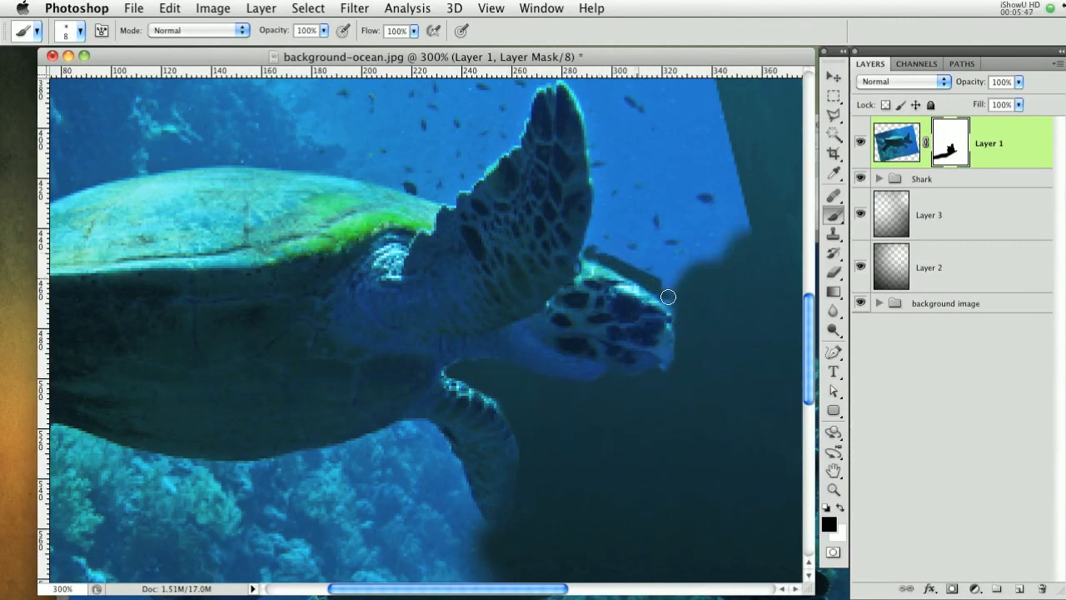
mouse_move(706, 275)
left_mouse_down()
mouse_move(654, 269)
mouse_move(607, 243)
left_mouse_up()
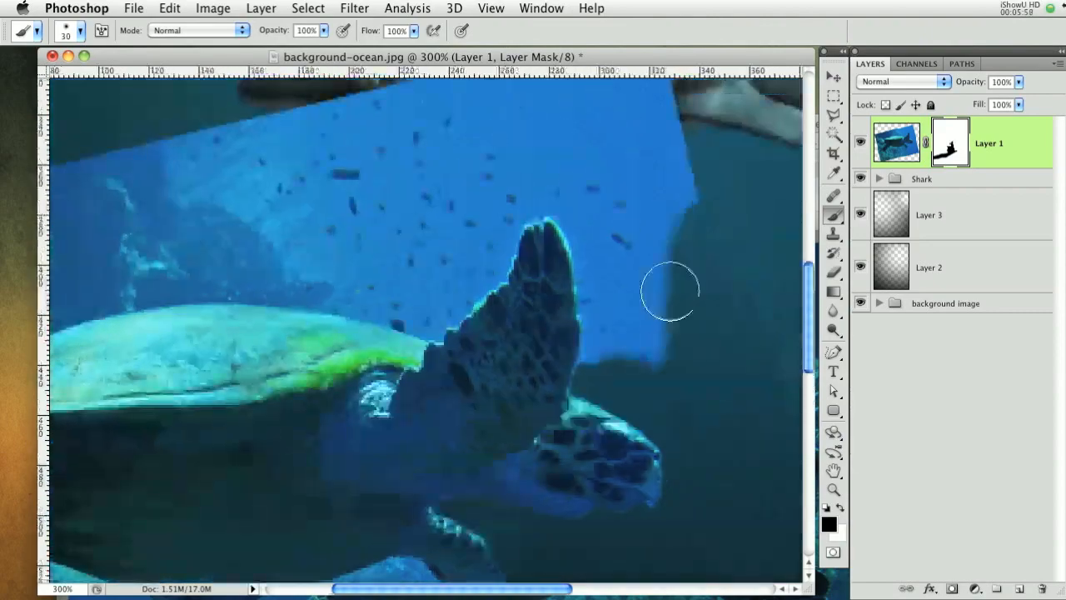
Mask out the blue water around the turtle's raised flipper and down to the front of the shell
mouse_move(669, 288)
left_mouse_down()
mouse_move(582, 303)
mouse_move(538, 217)
mouse_move(457, 319)
mouse_move(410, 327)
mouse_move(517, 213)
left_mouse_up()
key("bracketright")
key("bracketright")
left_click_drag(598, 283, 651, 245)
mouse_move(642, 269)
left_mouse_down()
mouse_move(555, 269)
mouse_move(441, 361)
left_mouse_up()
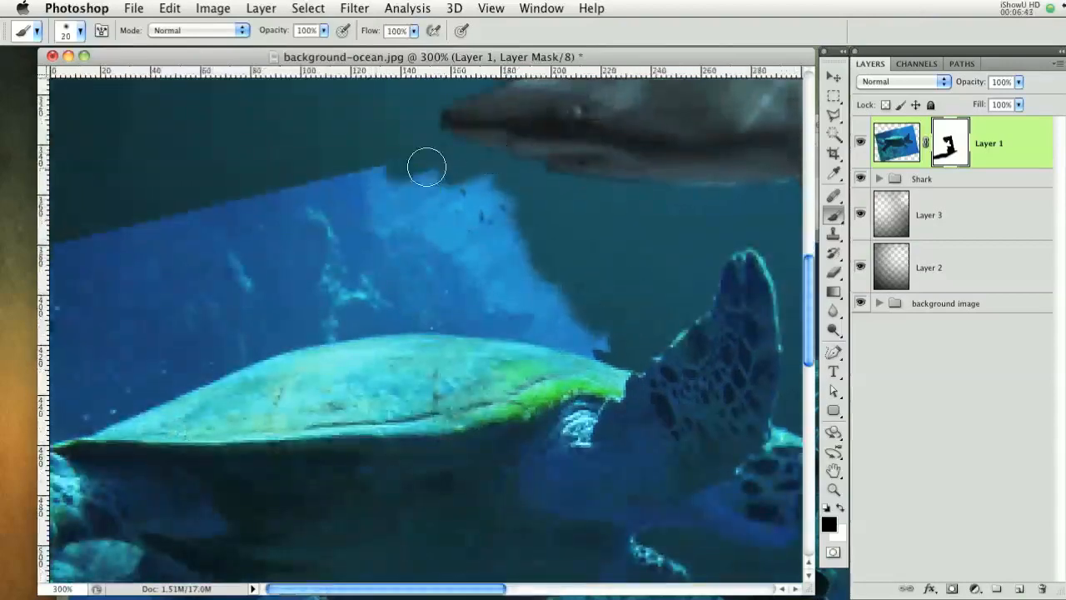
Mask out the water above the turtle's shell and restore the shell's upper edge by painting white on the mask
mouse_move(425, 166)
left_mouse_down()
mouse_move(325, 233)
mouse_move(74, 280)
mouse_move(471, 172)
left_mouse_up()
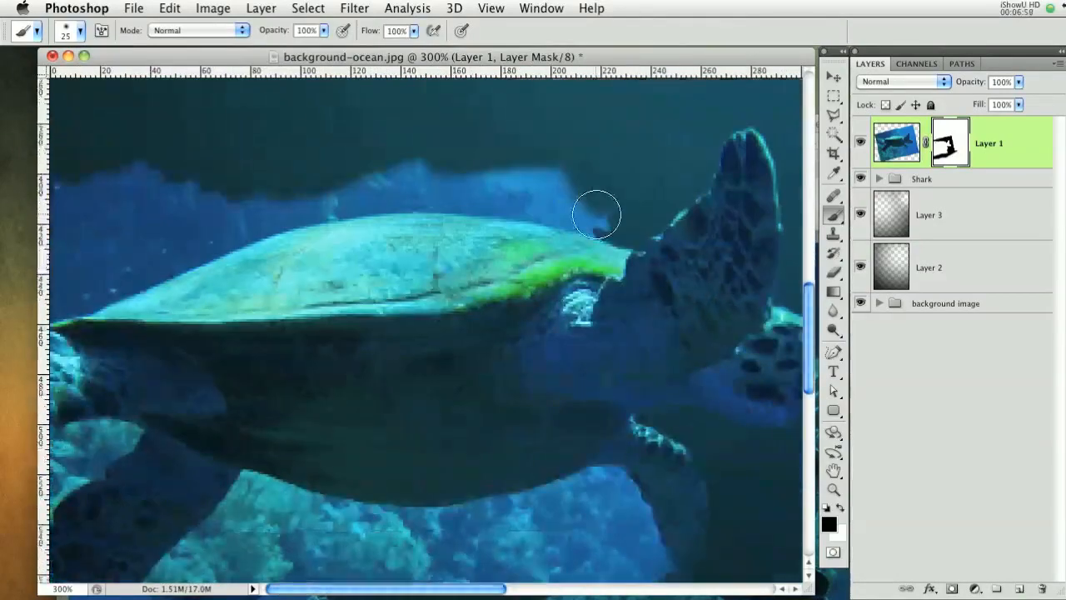
mouse_move(594, 214)
left_mouse_down()
mouse_move(555, 217)
mouse_move(507, 188)
left_mouse_up()
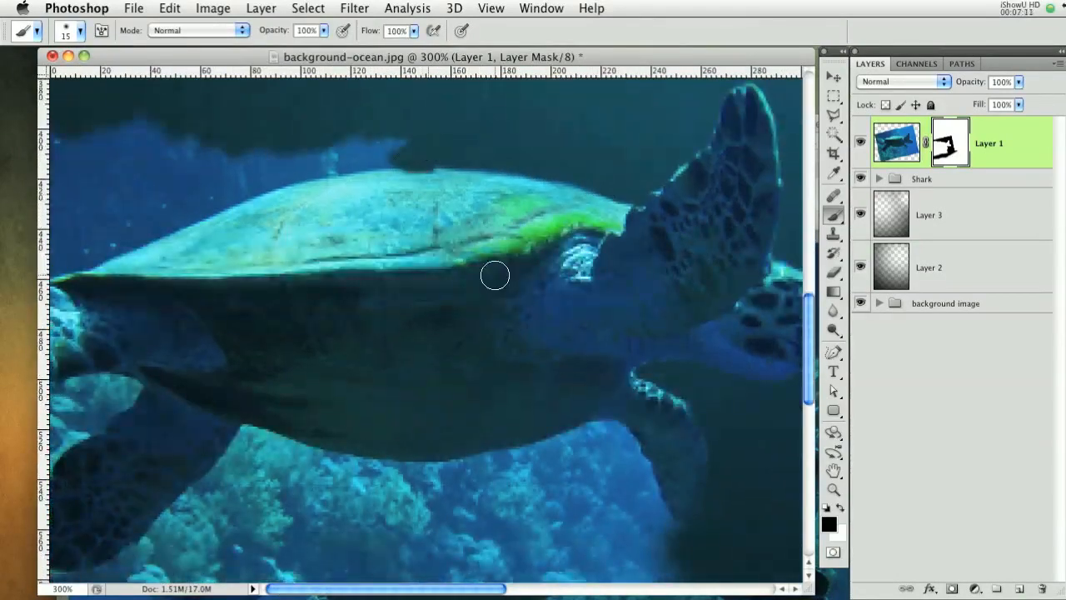
key("x")
left_click_drag(426, 179, 388, 180)
key("x")
Paint black on the mask to hide the remaining water above the rear of the shell, adjusting the brush size along the edge
mouse_move(388, 137)
left_mouse_down()
mouse_move(416, 155)
mouse_move(271, 167)
mouse_move(67, 115)
mouse_move(91, 247)
mouse_move(219, 195)
mouse_move(114, 175)
left_mouse_up()
key("bracketleft")
key("bracketleft")
key("bracketright")
key("bracketright")
key("bracketright")
key("bracketleft")
key("bracketleft")
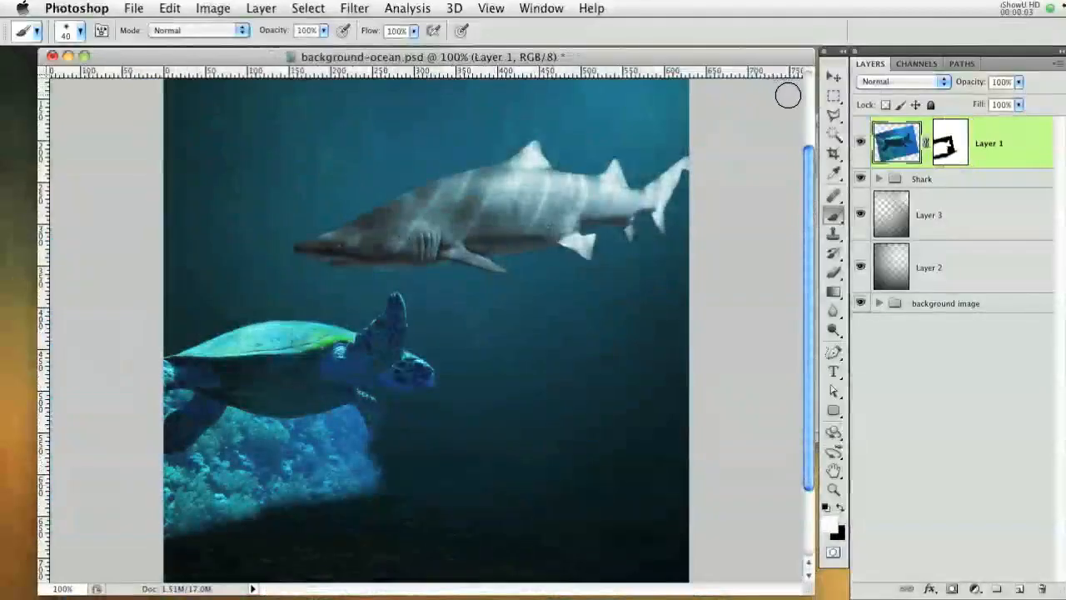
Set the turtle layer's blend mode to Overlay and its opacity to 60%
left_click(907, 84)
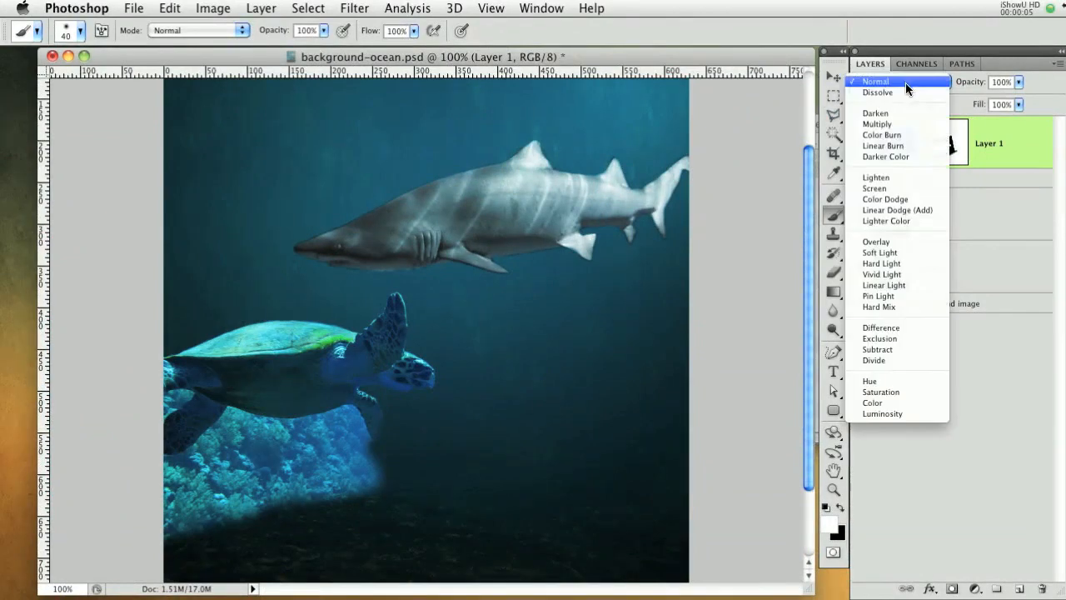
left_click(899, 242)
type("60")
key("Return")
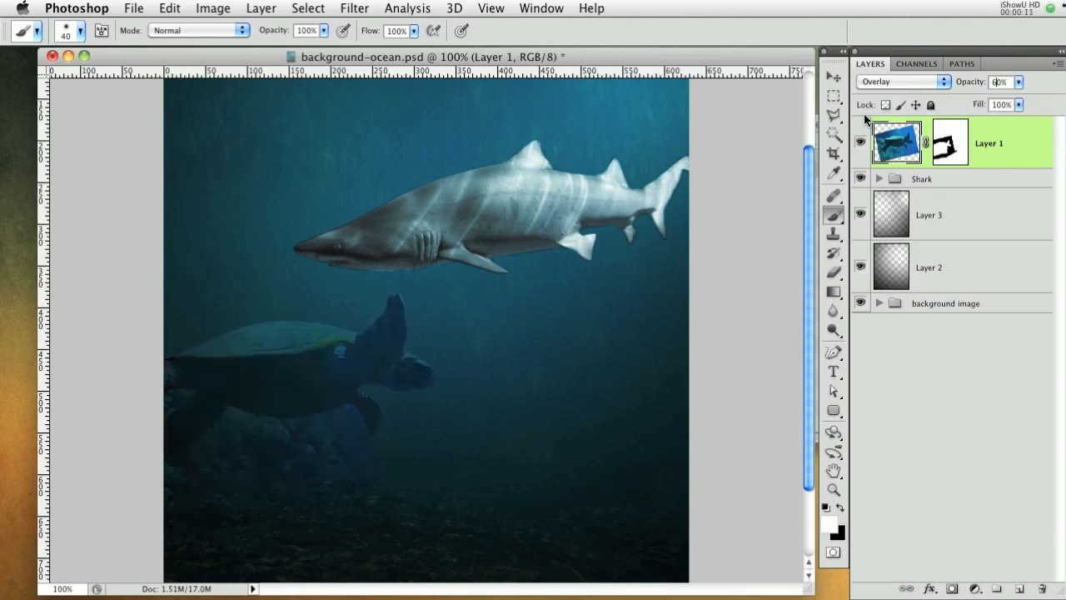
Add a desaturated duplicate of the turtle layer and set its blend mode to Hard Light
left_click_drag(1018, 161, 1020, 590)
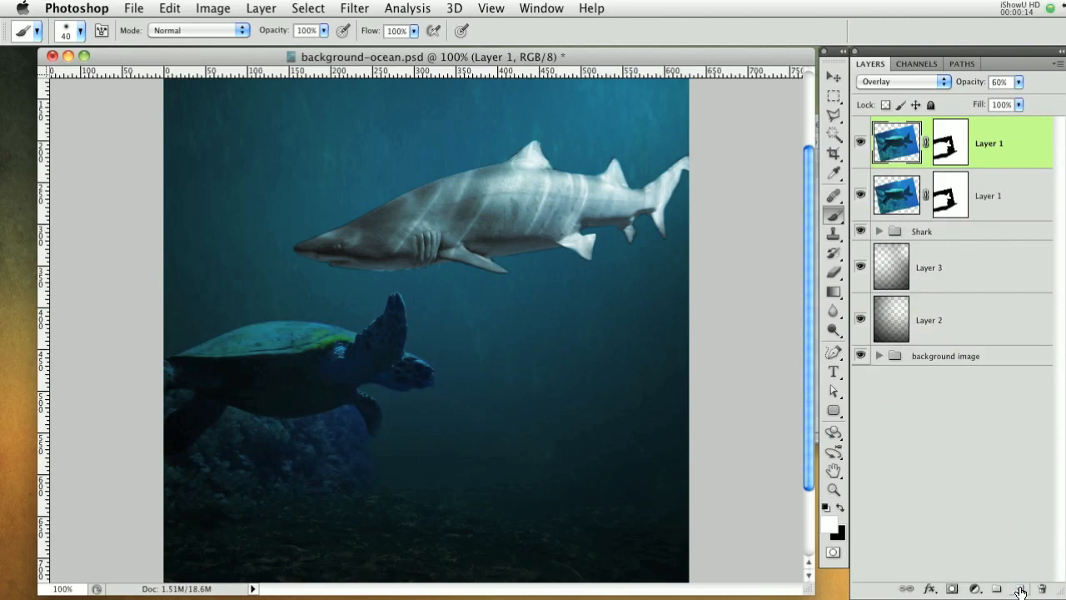
left_click(205, 8)
mouse_move(231, 60)
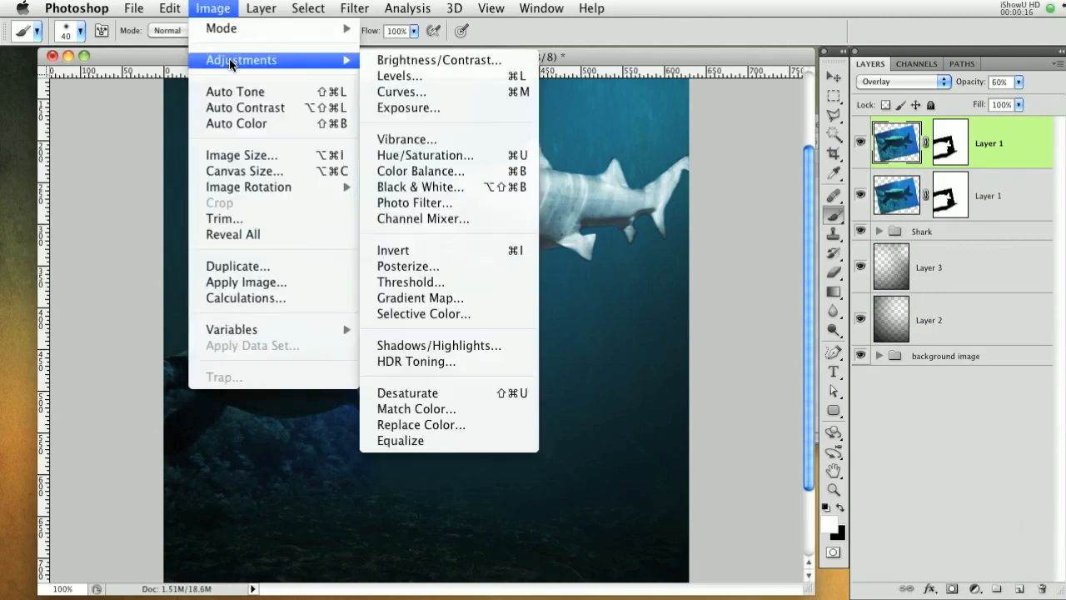
left_click(398, 398)
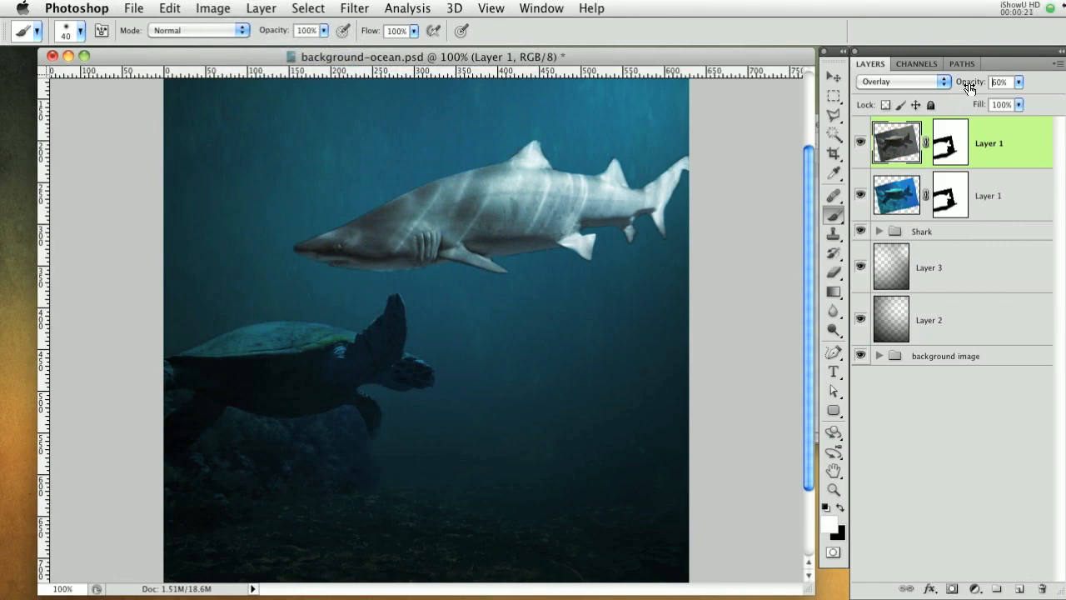
left_click(933, 81)
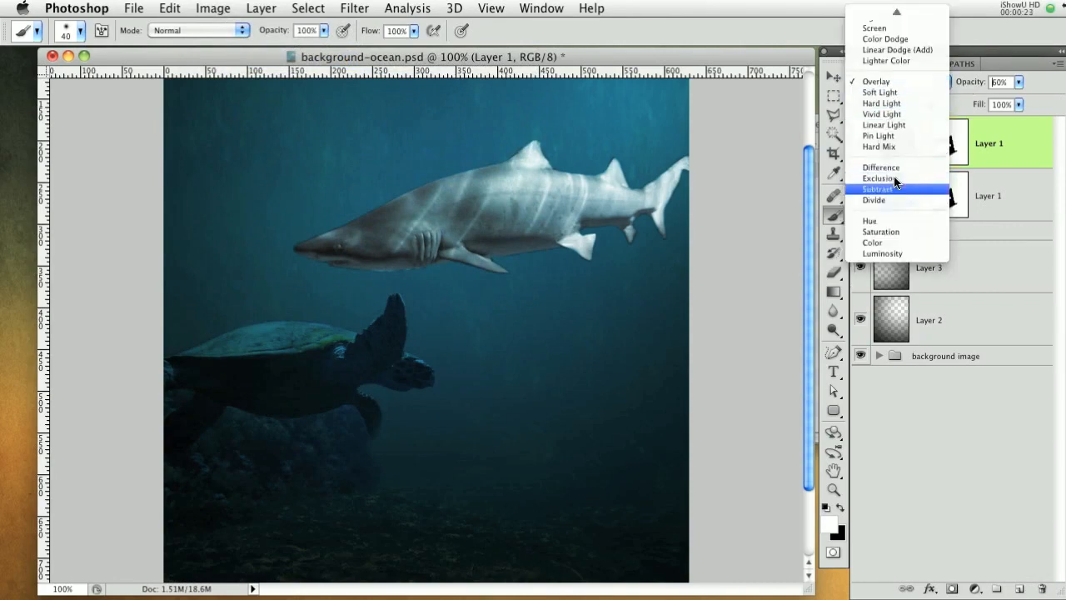
left_click(879, 102)
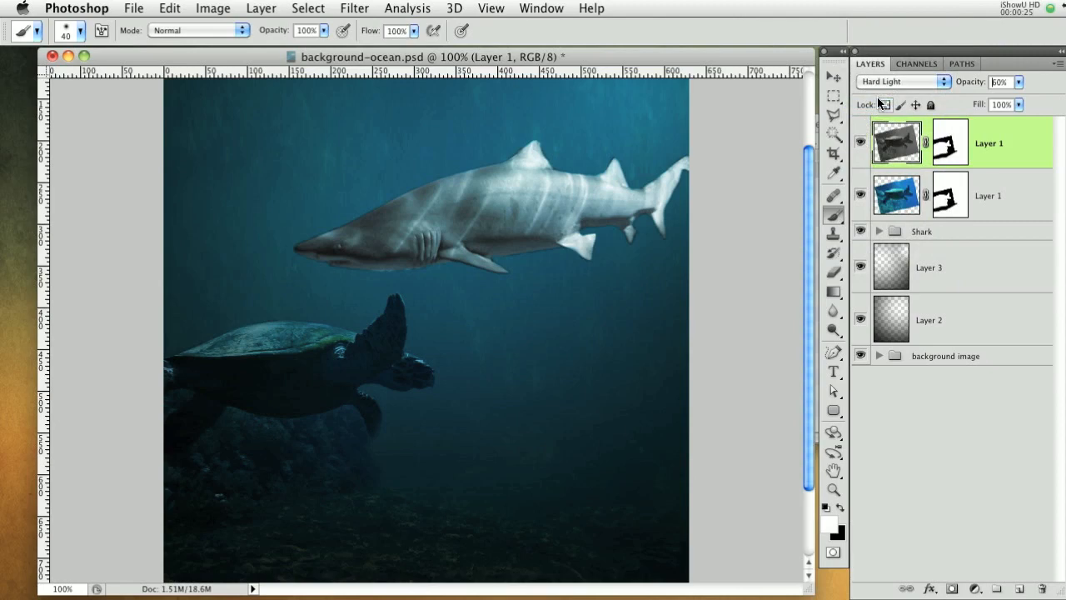
Hide the coral below the turtle on the desaturated copy's mask with a soft black 100 px brush
left_click(956, 146)
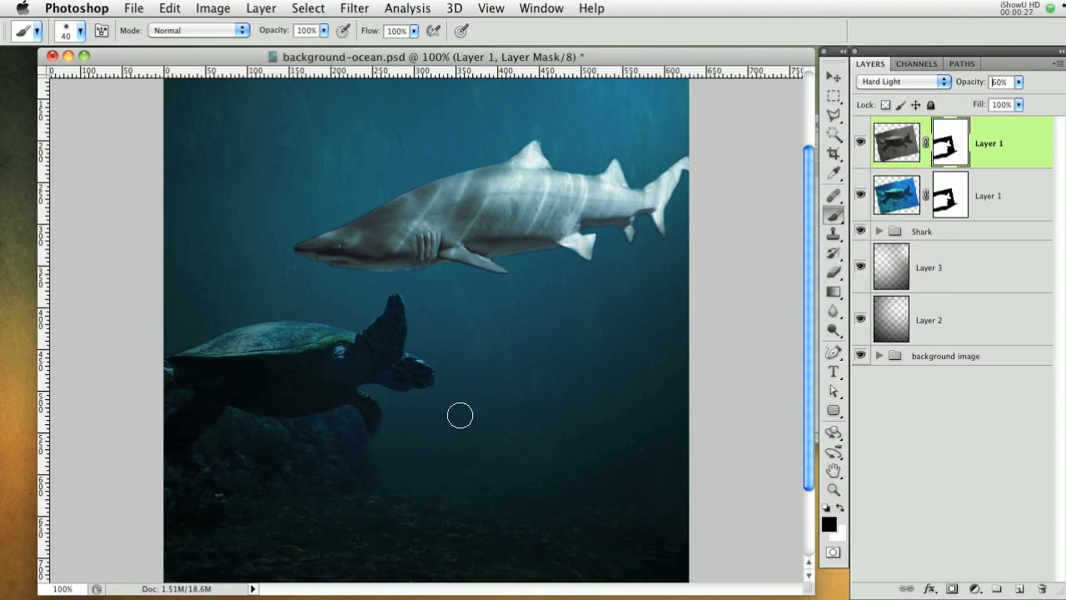
key("bracketright")
key("bracketright")
mouse_move(311, 435)
left_mouse_down()
mouse_move(322, 428)
mouse_move(214, 427)
left_mouse_up()
mouse_move(334, 453)
left_mouse_down()
mouse_move(249, 415)
mouse_move(194, 409)
mouse_move(342, 401)
mouse_move(391, 424)
left_mouse_up()
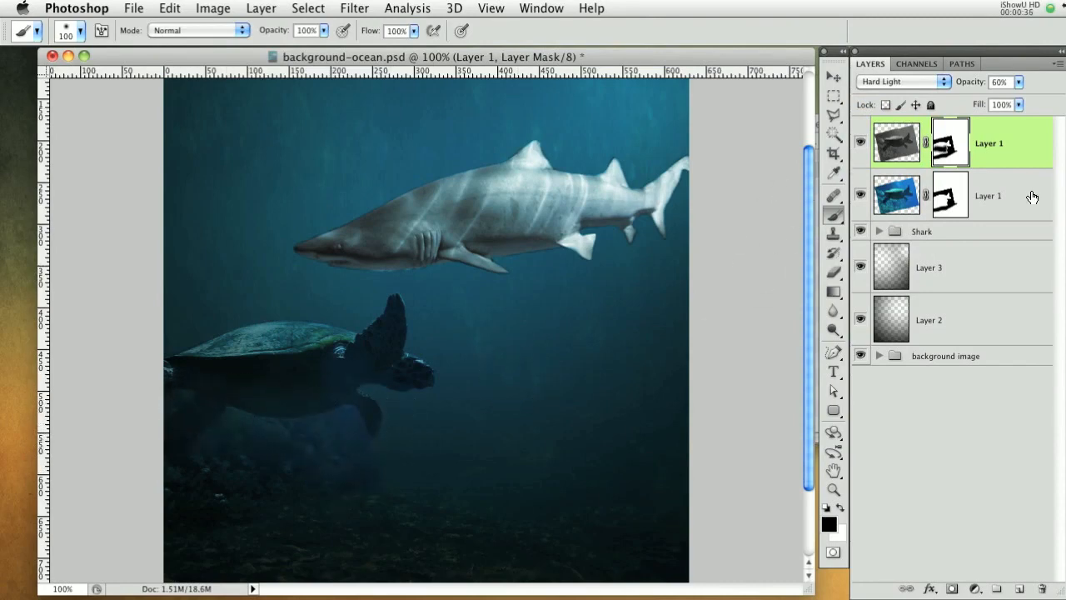
Duplicate the Shark group and move the copy above and to the right of the original shark
left_click(949, 239)
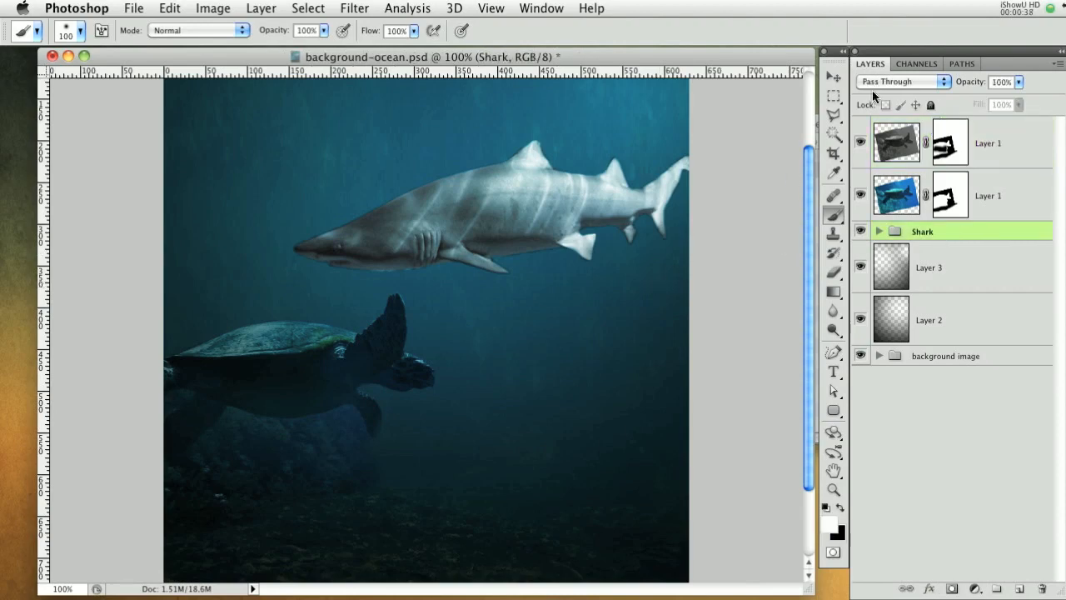
left_click(834, 79)
scroll(616, 250, "up", 5)
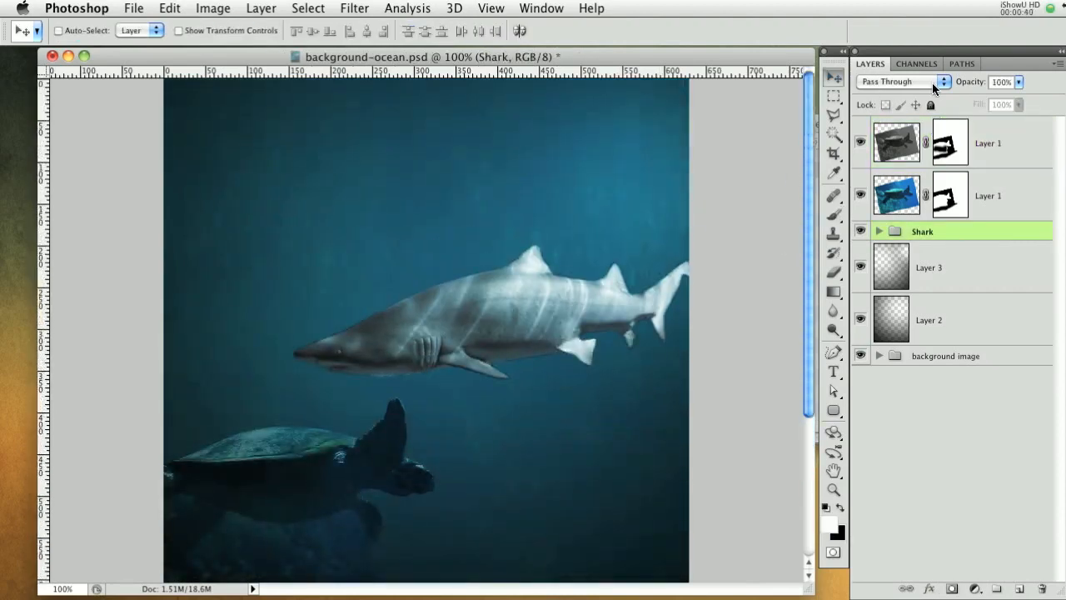
left_click_drag(980, 234, 884, 248)
left_click_drag(555, 288, 637, 208)
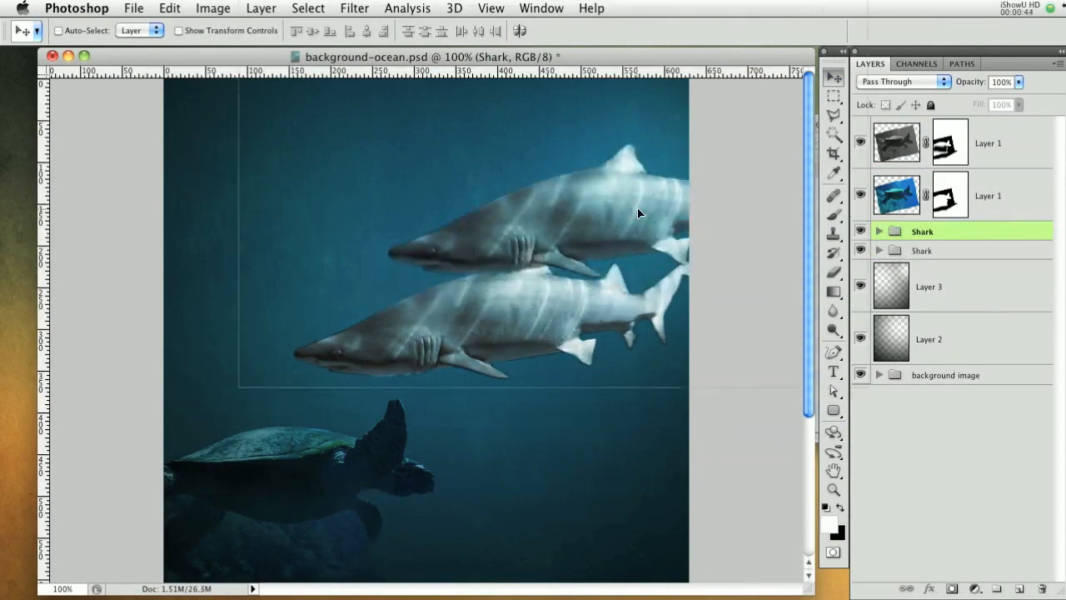
Transform the shark copy to 53.63% with a clockwise tilt, partly beyond the canvas's right edge, and set its group opacity to 62%
key("ctrl+t")
left_click_drag(239, 391, 386, 277)
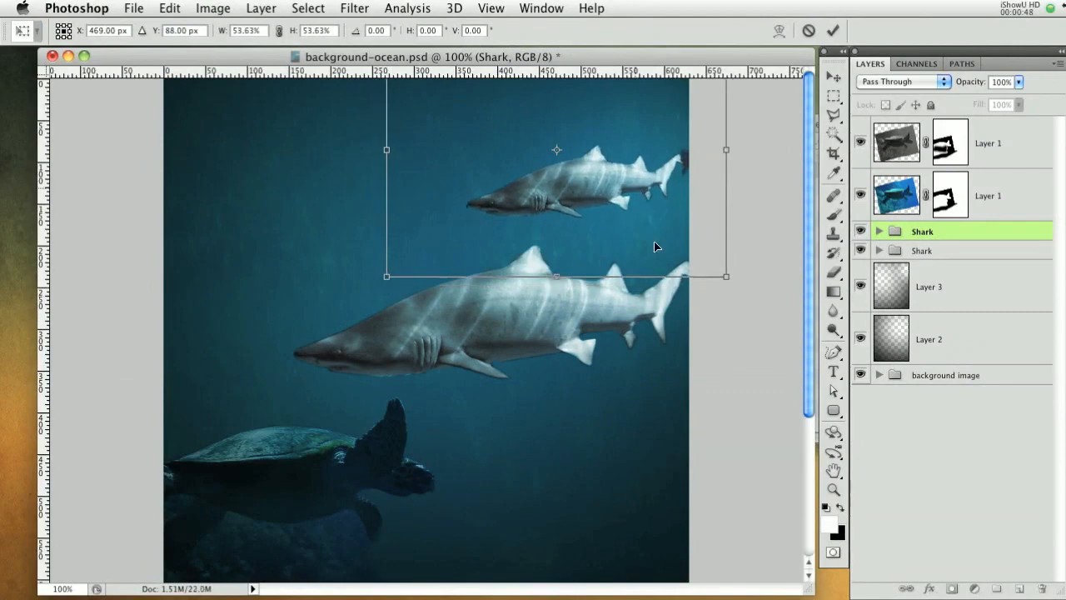
left_click_drag(778, 238, 746, 315)
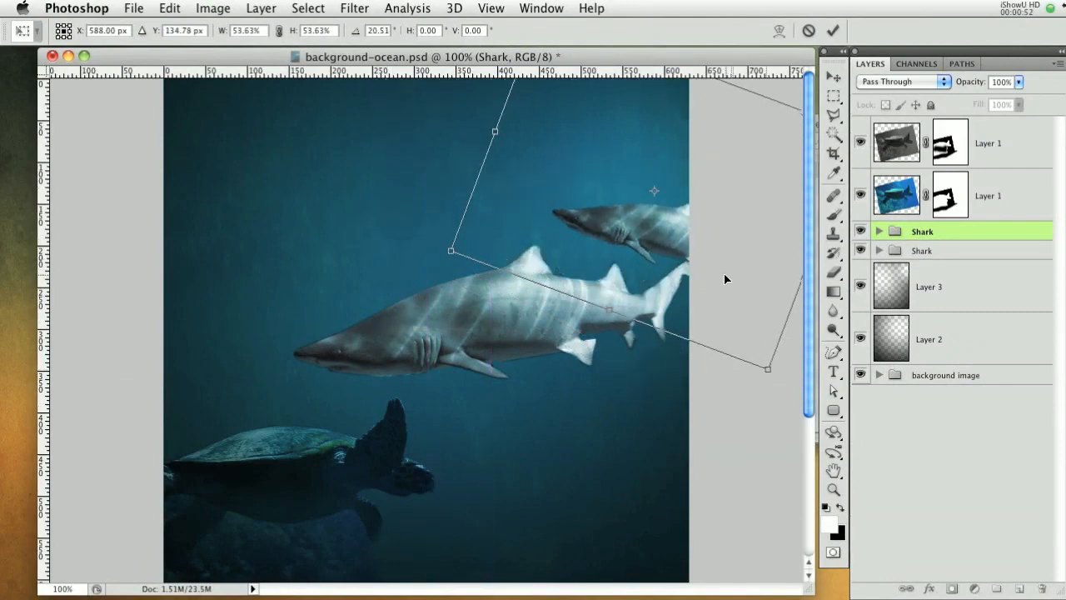
left_click_drag(725, 278, 731, 257)
left_click_drag(773, 378, 765, 359)
left_click_drag(696, 238, 654, 226)
key("Return")
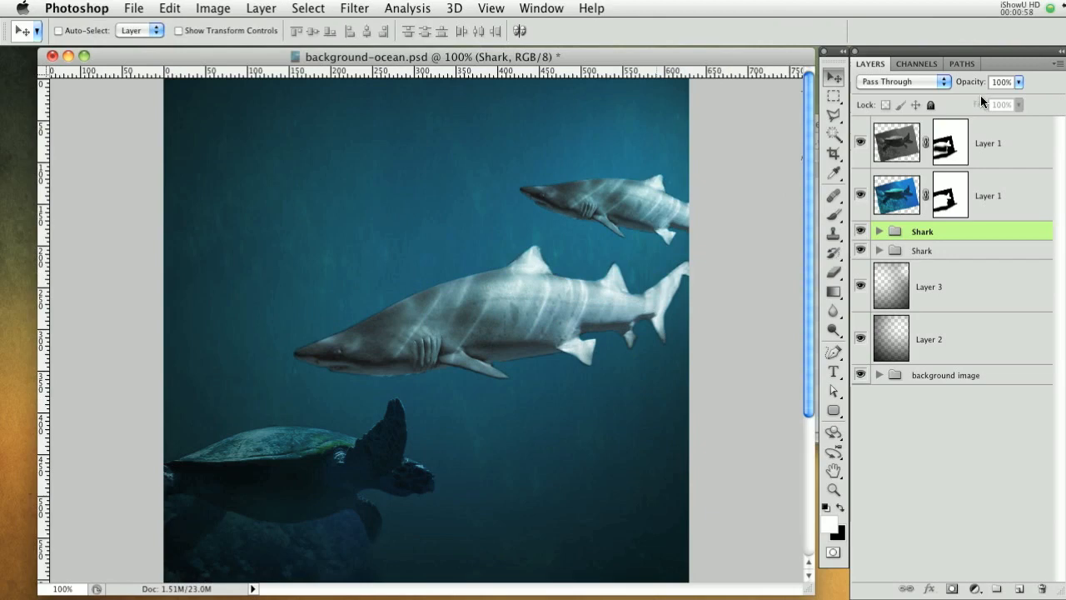
left_click_drag(963, 83, 934, 86)
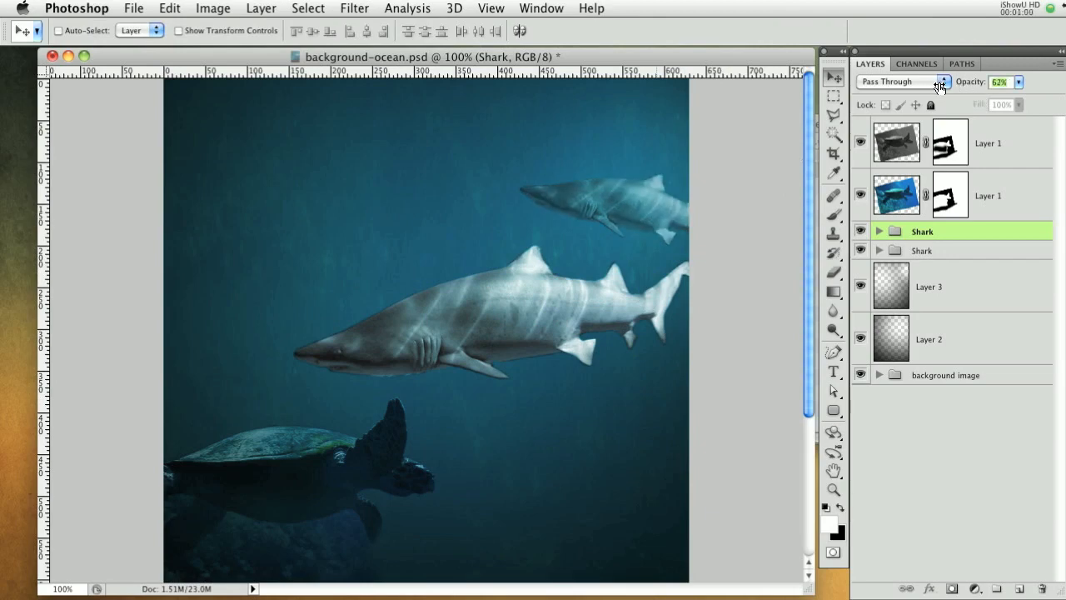
Duplicate the small shark group to the left of the large shark and flip the copy horizontally
left_click_drag(597, 196, 259, 245)
key("super+t")
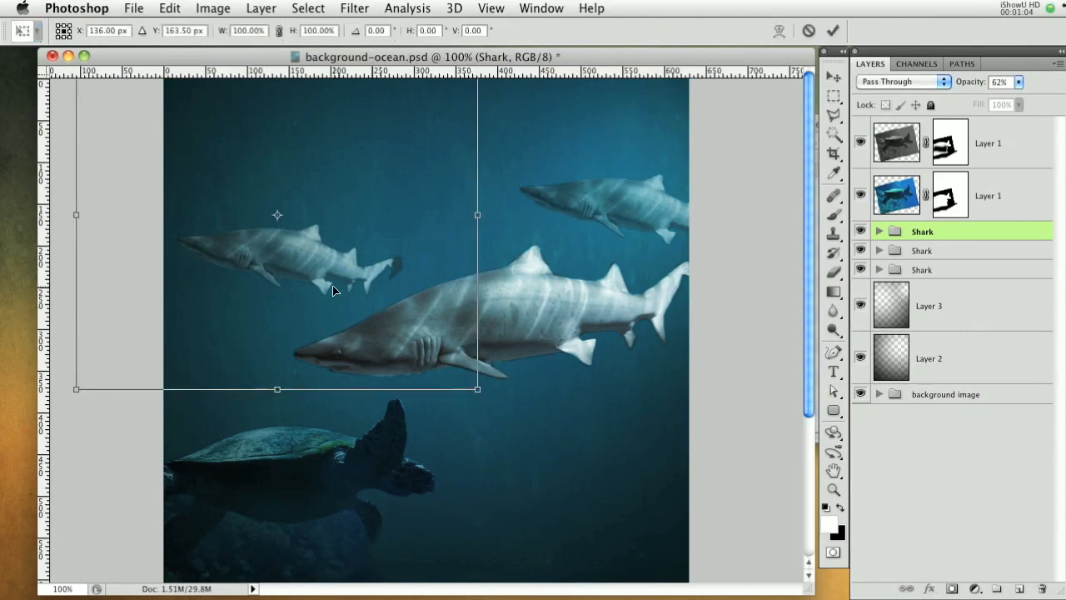
right_click(333, 290)
left_click(398, 500)
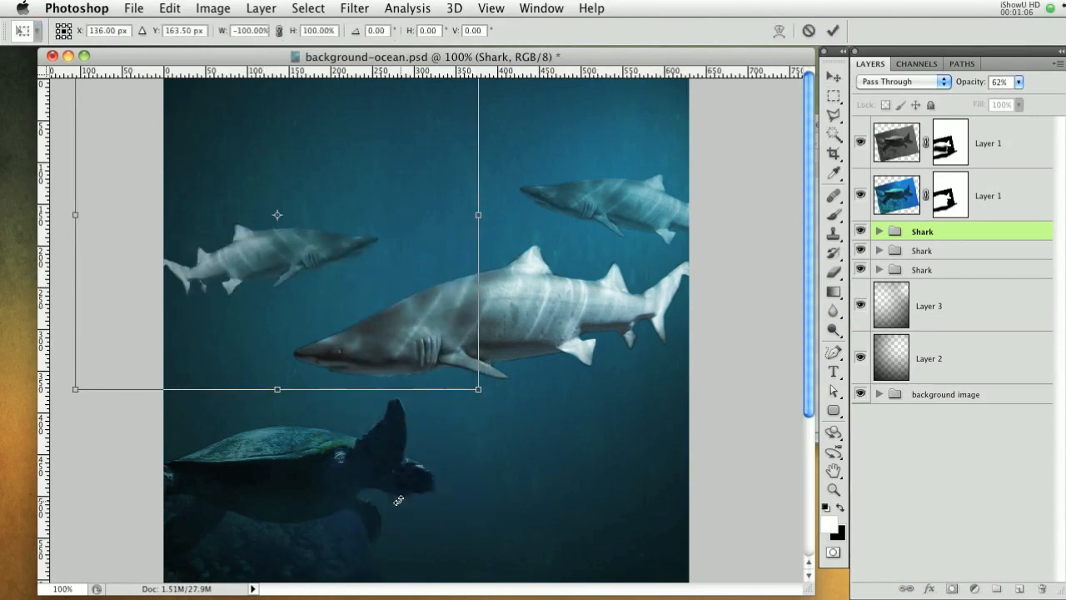
Place the flipped shark partly beyond the canvas's left edge, rotated about -6.76° and slightly reduced, and set its group opacity to 36%
left_click_drag(498, 419, 498, 404)
left_click_drag(330, 267, 251, 321)
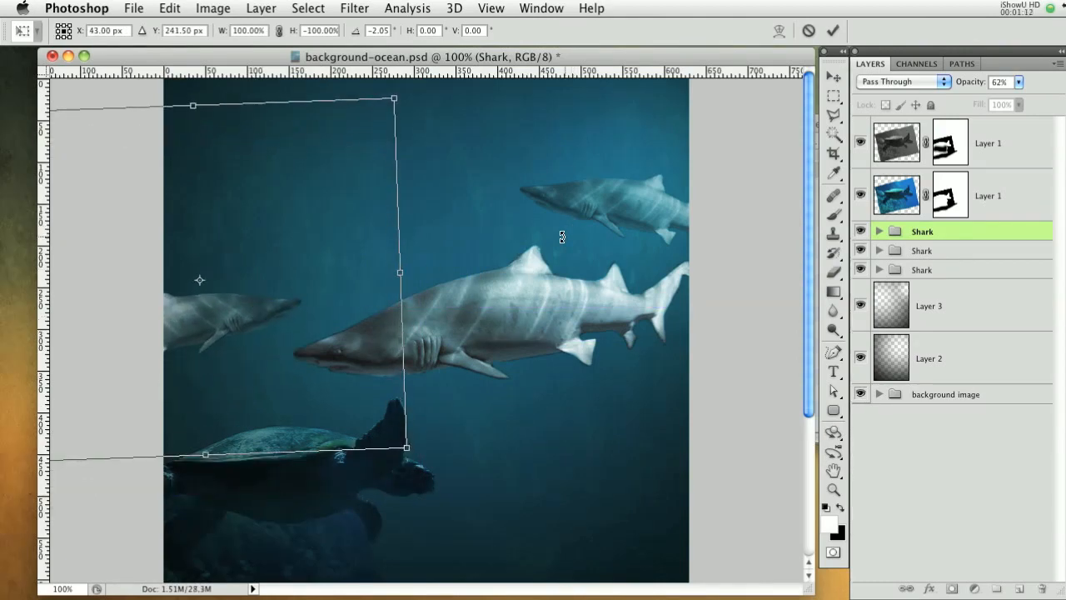
left_click_drag(421, 359, 421, 344)
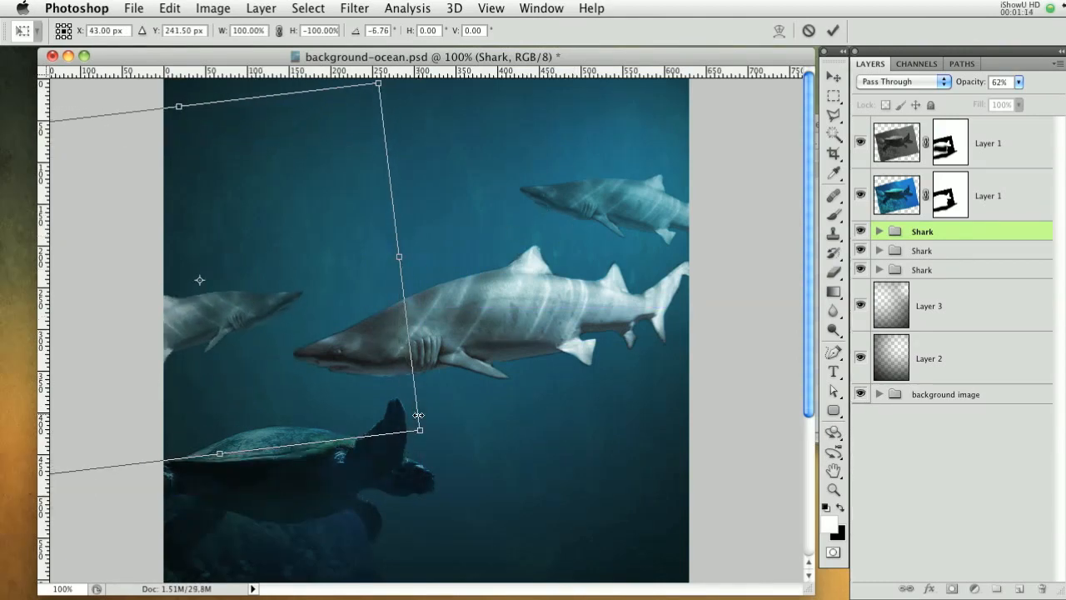
left_click_drag(418, 430, 406, 420)
key("Return")
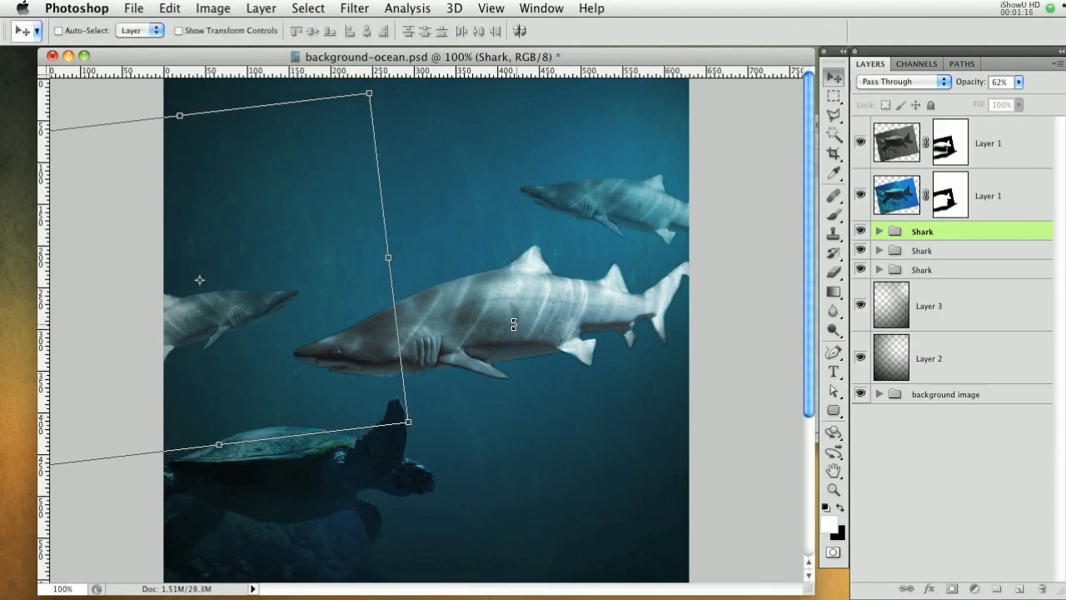
left_click_drag(978, 91, 950, 88)
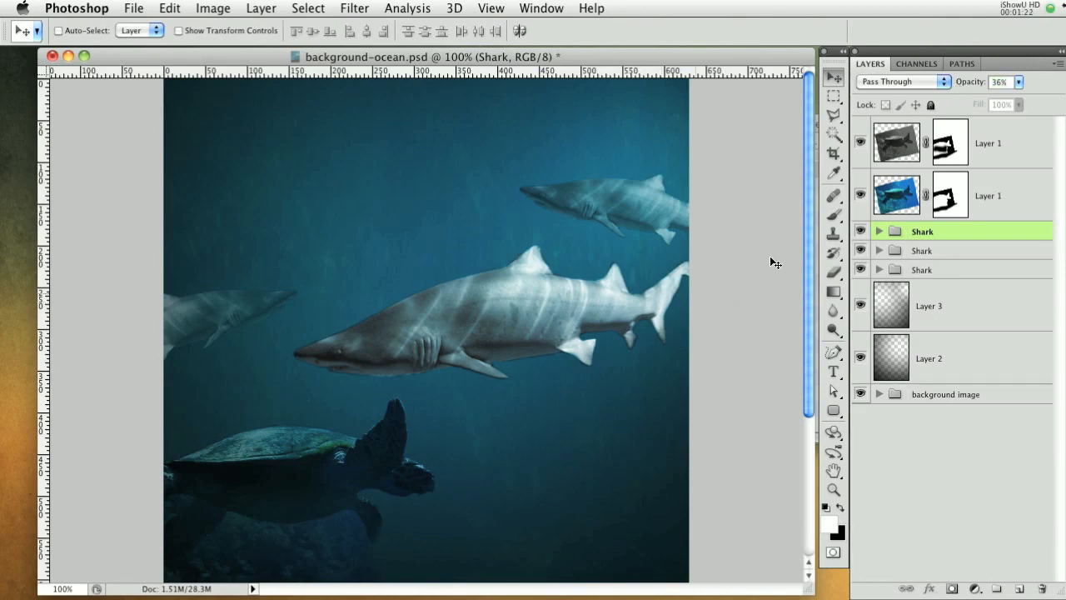
Nudge the large shark and the upper-right shark up 10 px together, and raise the upper-right shark another 10 px
double_click(917, 265, "alt")
left_click(832, 409)
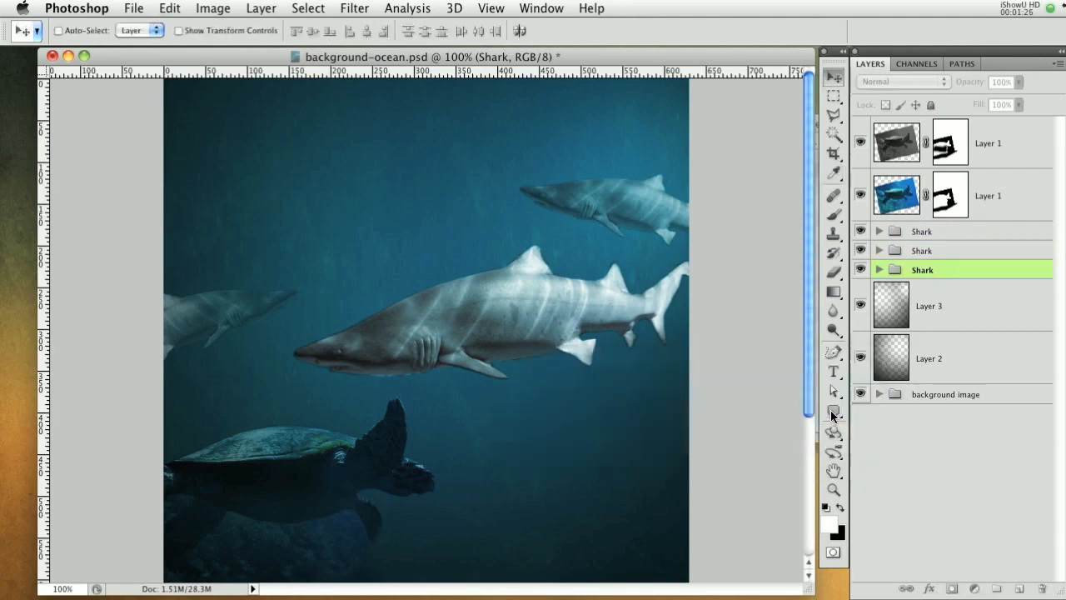
left_click(955, 259, "shift")
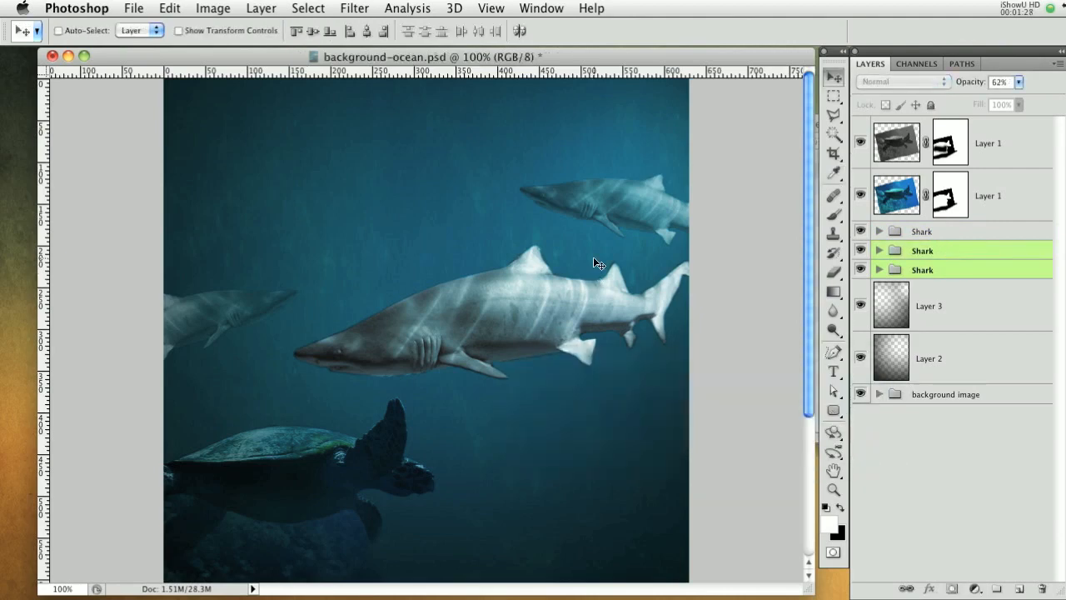
key("shift+Up")
left_click(942, 254)
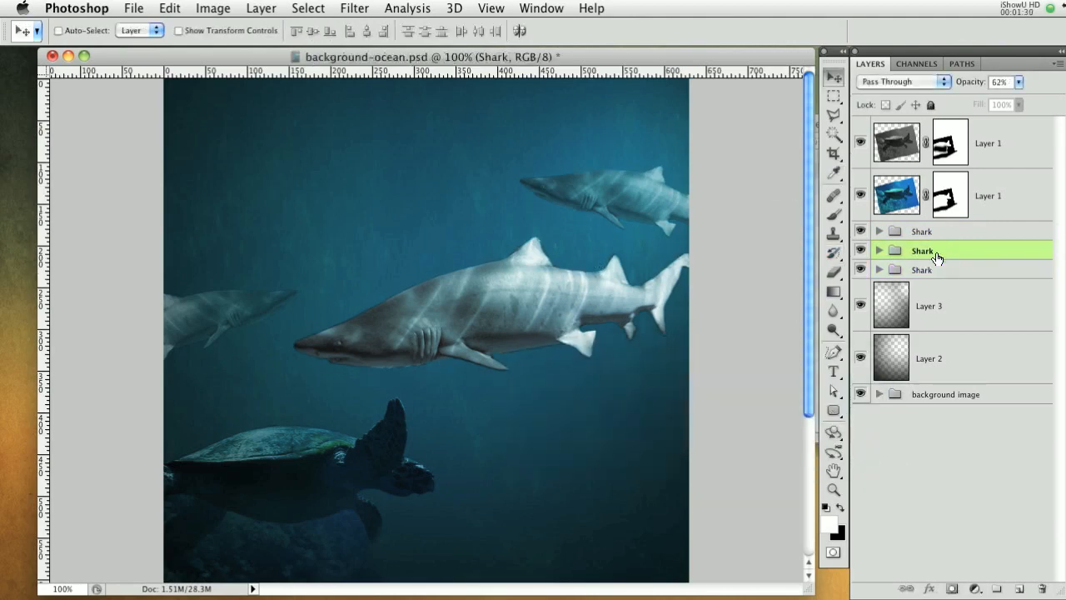
key("shift+Up")
Switch to Finder and place coral.jpg from the files folder into the background-ocean document
left_click_drag(583, 475, 598, 436)
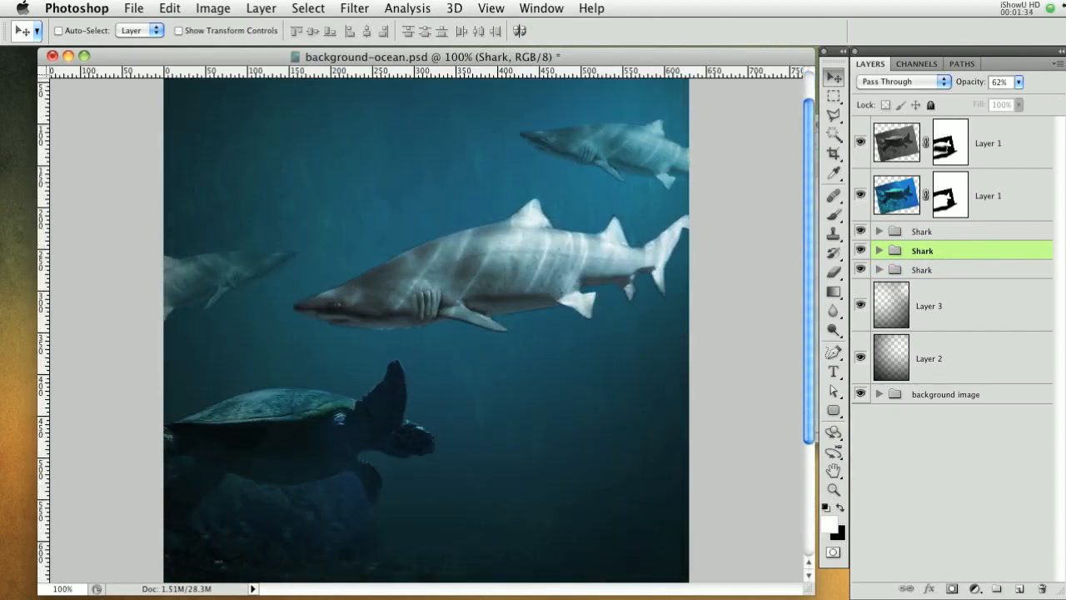
key("super+Tab")
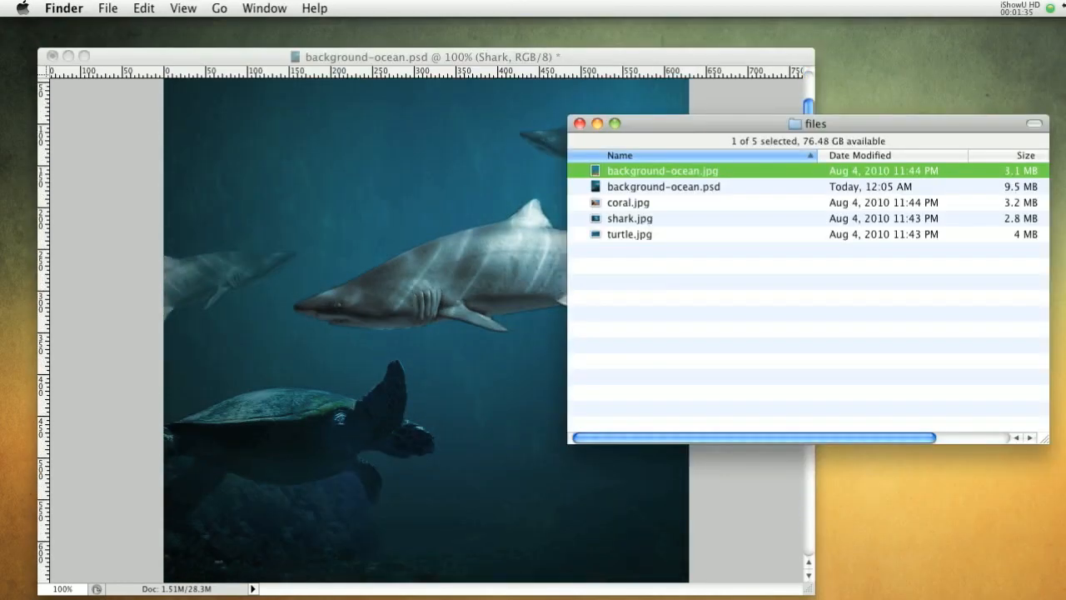
left_click(637, 204)
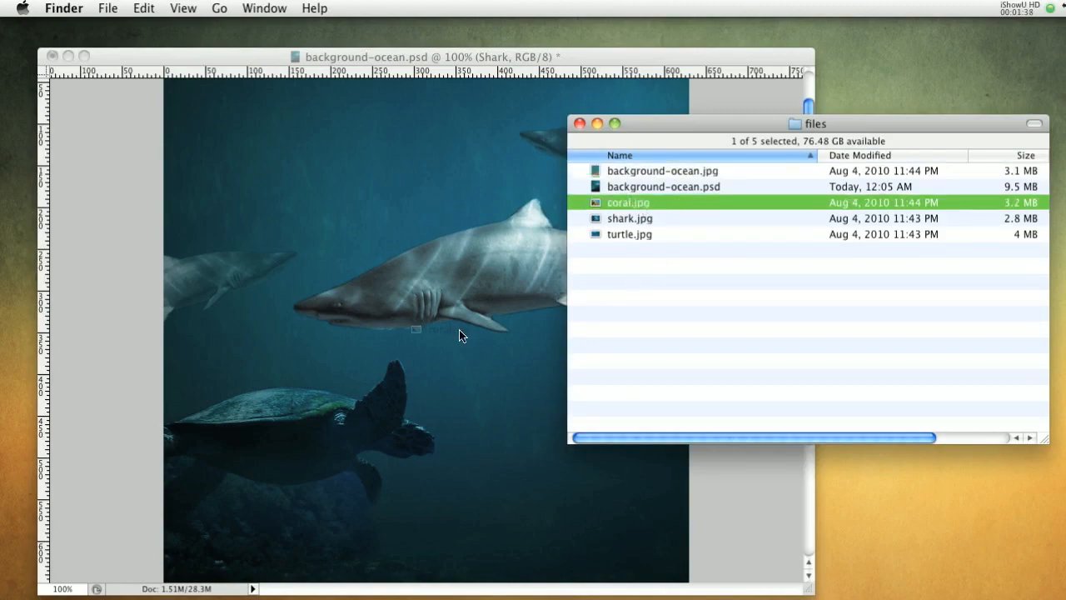
left_click_drag(460, 336, 460, 336)
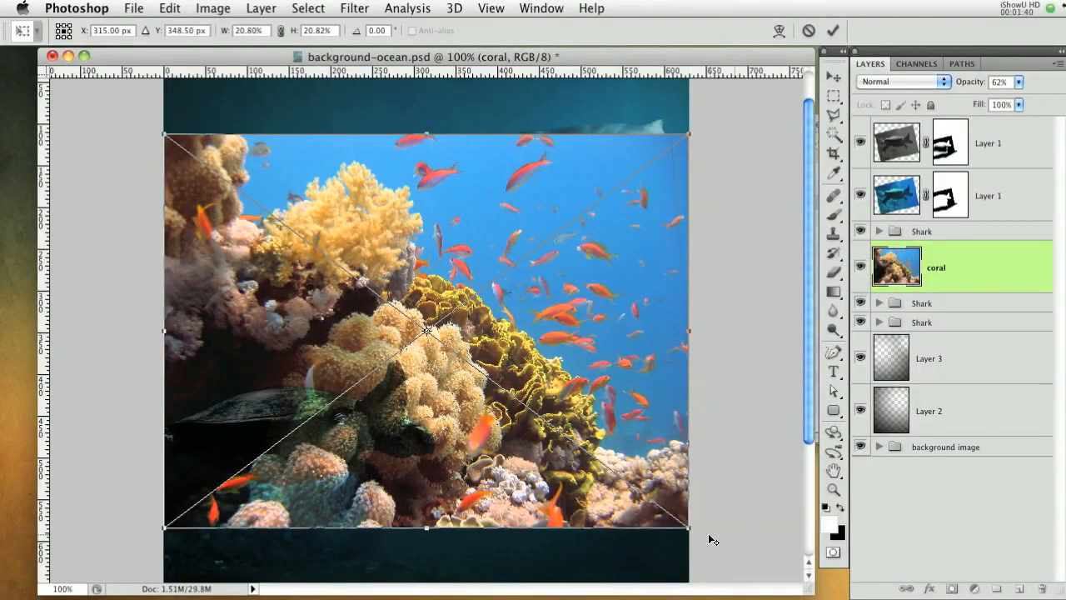
Flip the placed coral horizontally, scale it to about 9%, and place it on the lower right, partly beyond the canvas's right edge
left_click_drag(687, 526, 592, 456)
right_click(538, 325)
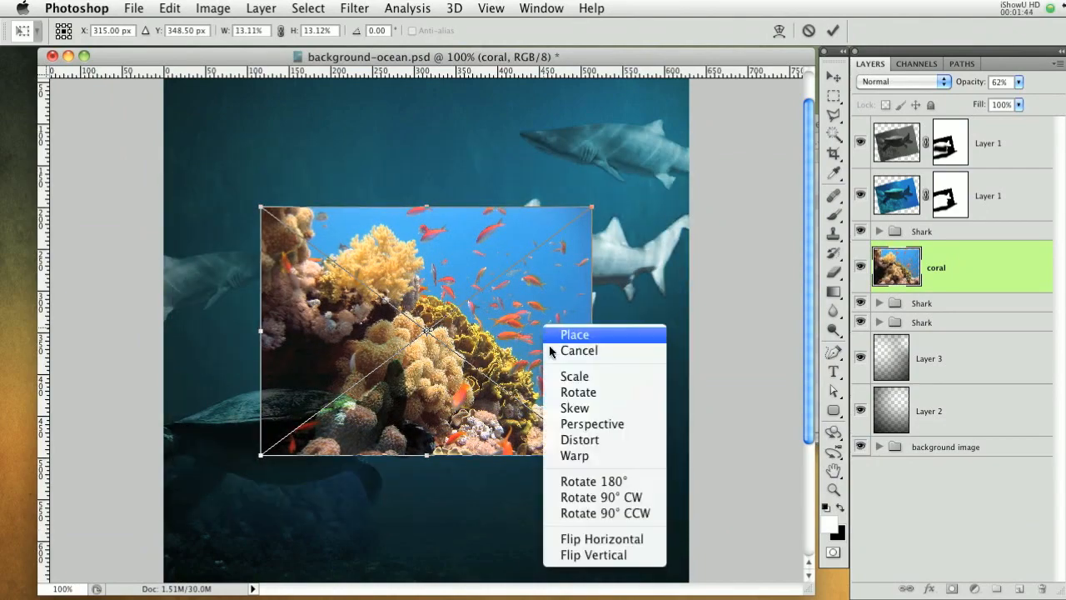
left_click(592, 538)
left_click_drag(516, 392, 654, 470)
left_click_drag(720, 455, 717, 304)
left_click_drag(610, 223, 709, 391)
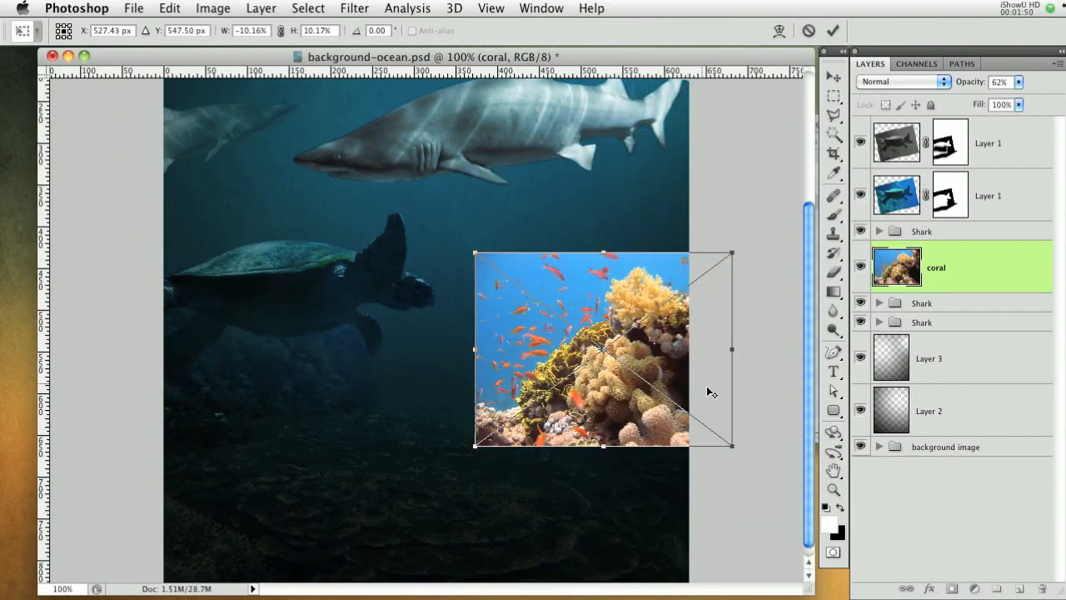
left_click_drag(728, 444, 717, 435)
left_click_drag(635, 371, 653, 380)
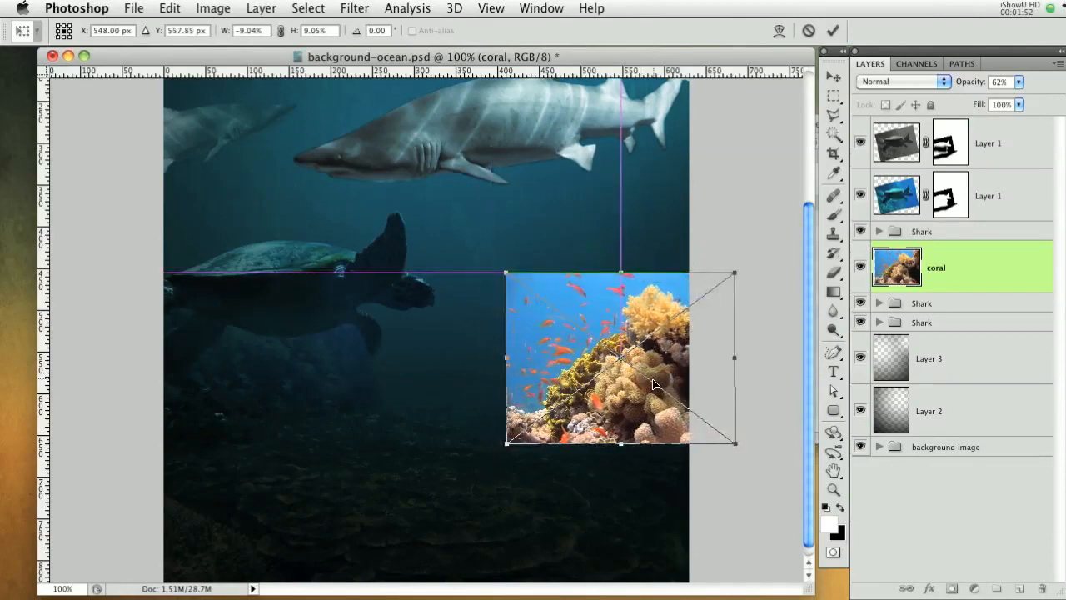
key("Return")
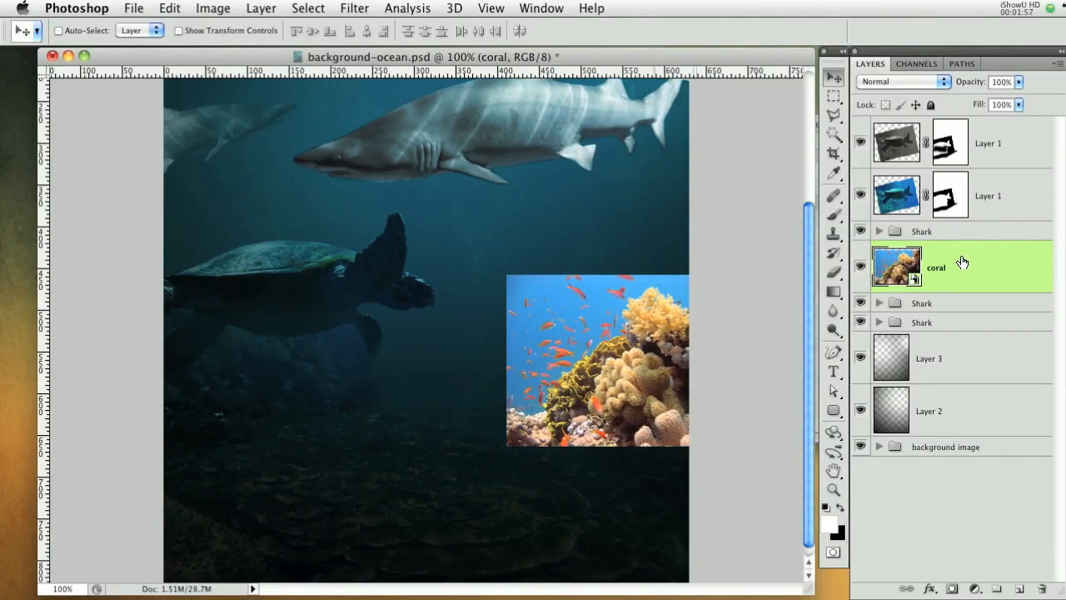
Rasterize the coral layer and add a layer mask to it
right_click(978, 269)
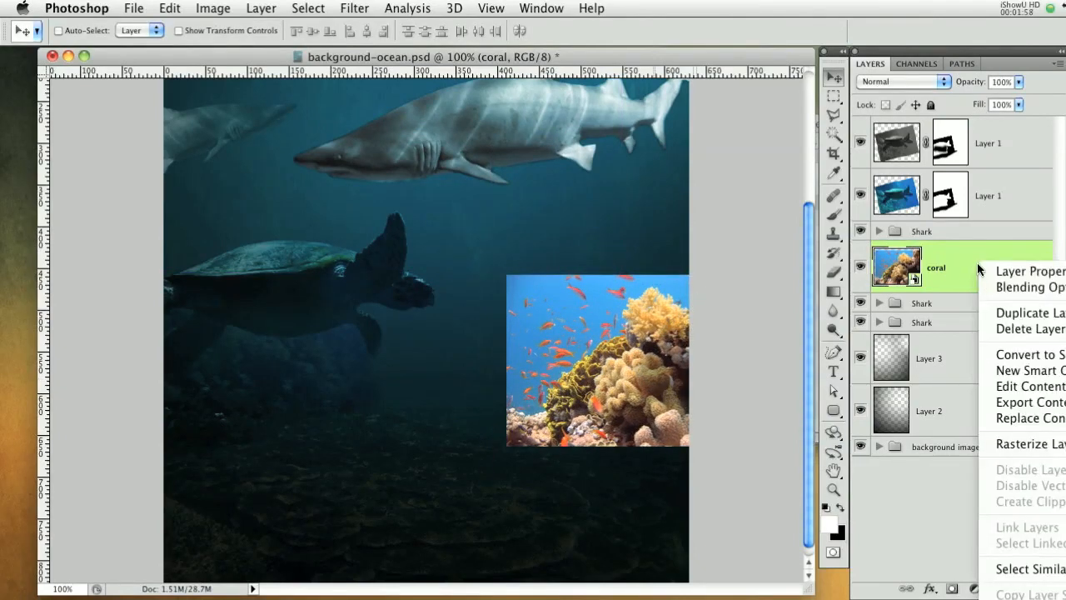
left_click(1017, 443)
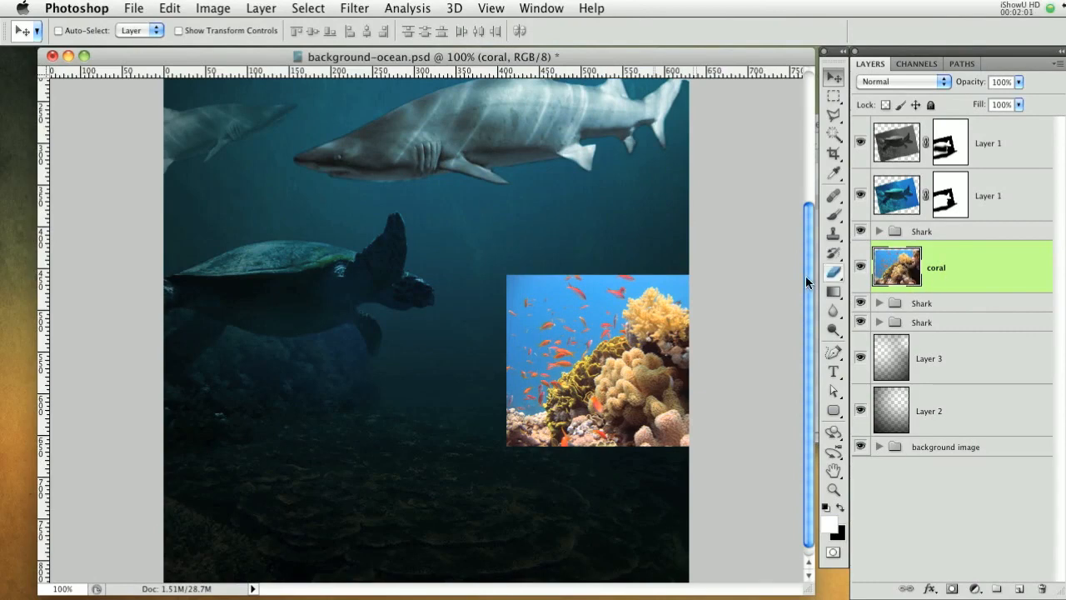
left_click(952, 588)
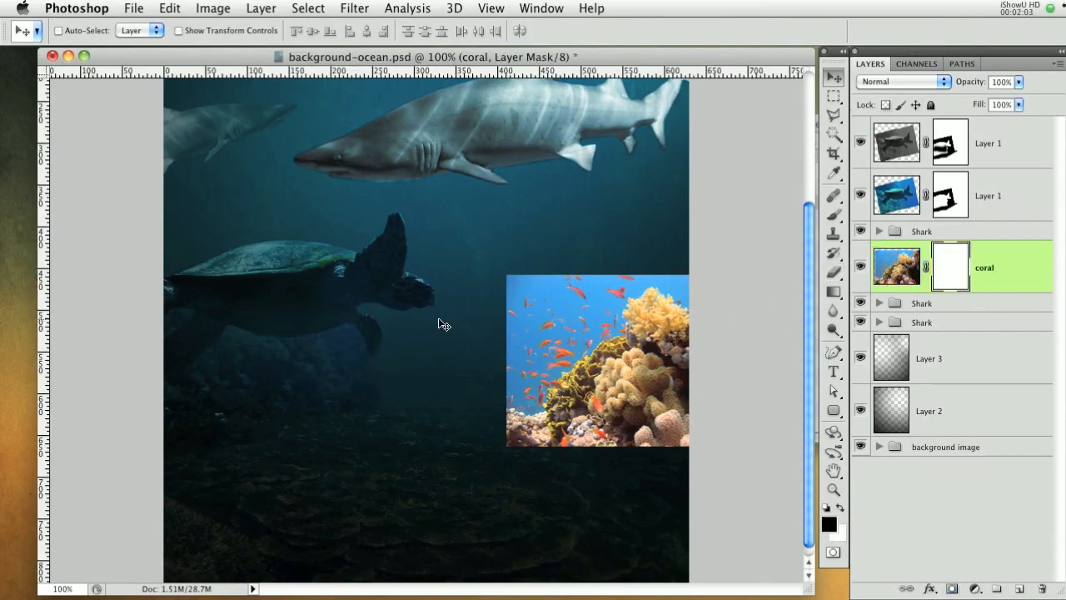
Paint black on the coral mask with a soft brush of 50 to 30 px to fade out the coral's bottom edge
key("super+plus")
left_click_drag(535, 338, 131, 298)
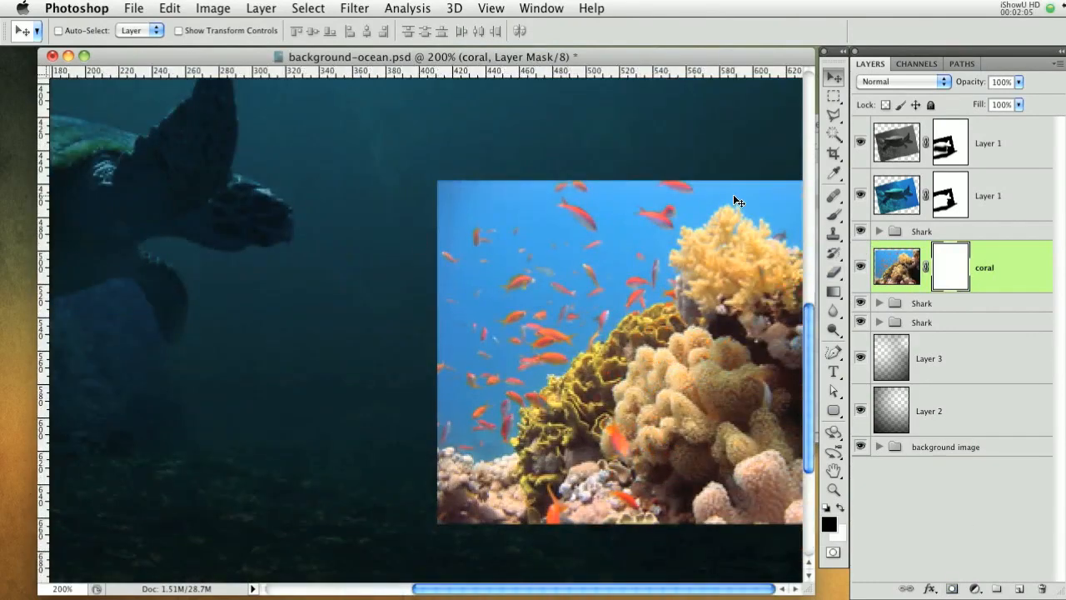
left_click(833, 218)
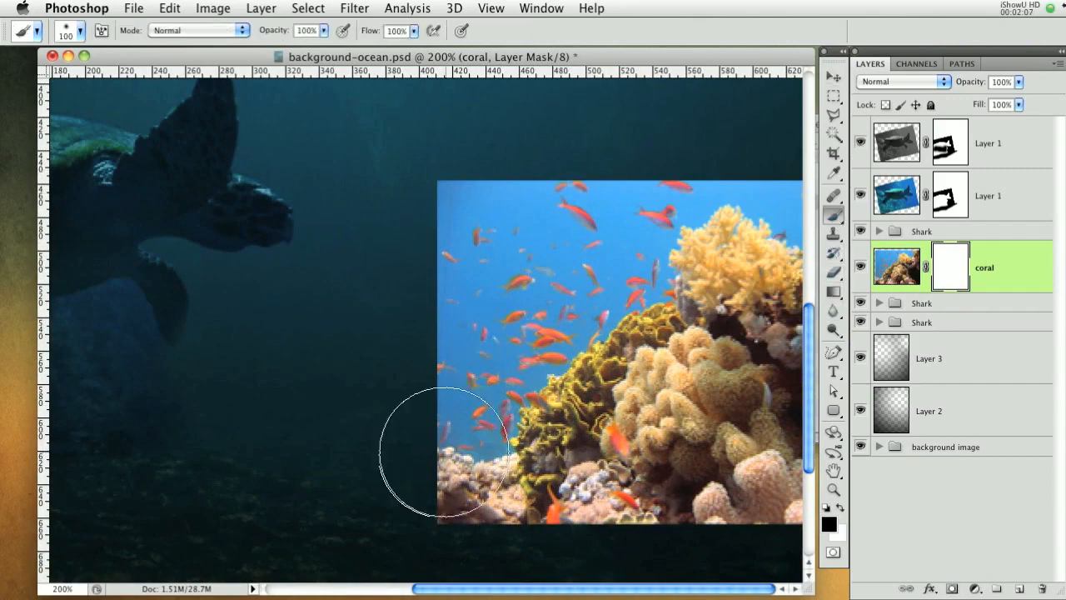
key("bracketleft")
key("bracketleft")
key("bracketleft")
key("bracketleft")
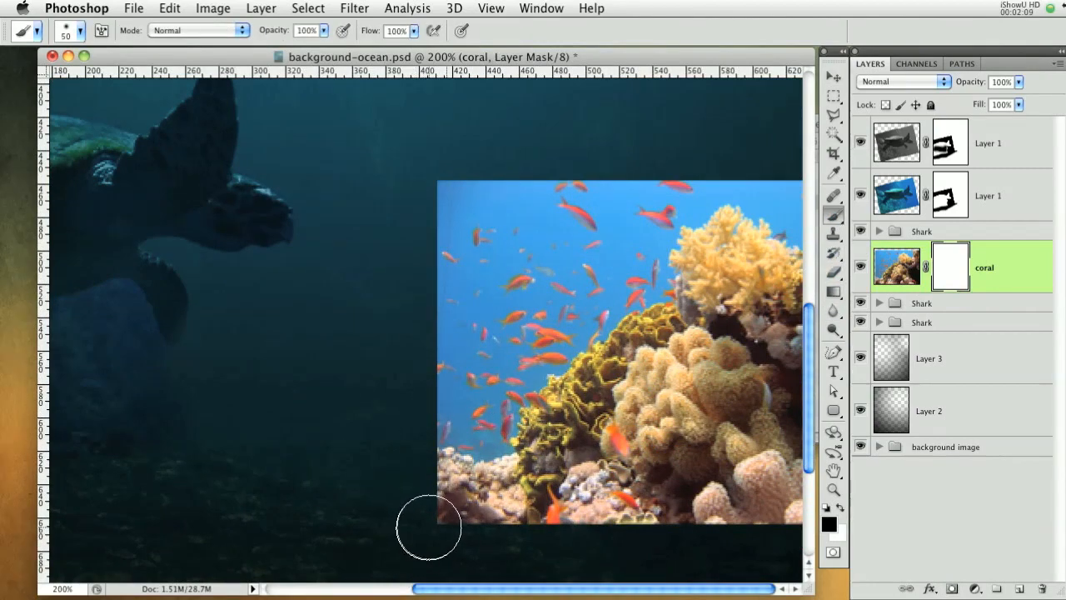
mouse_move(429, 524)
left_mouse_down()
mouse_move(405, 492)
mouse_move(413, 514)
mouse_move(417, 497)
mouse_move(519, 547)
mouse_move(573, 557)
mouse_move(769, 559)
mouse_move(801, 554)
mouse_move(804, 543)
mouse_move(694, 564)
left_mouse_up()
key("bracketleft")
left_click_drag(674, 516, 675, 546)
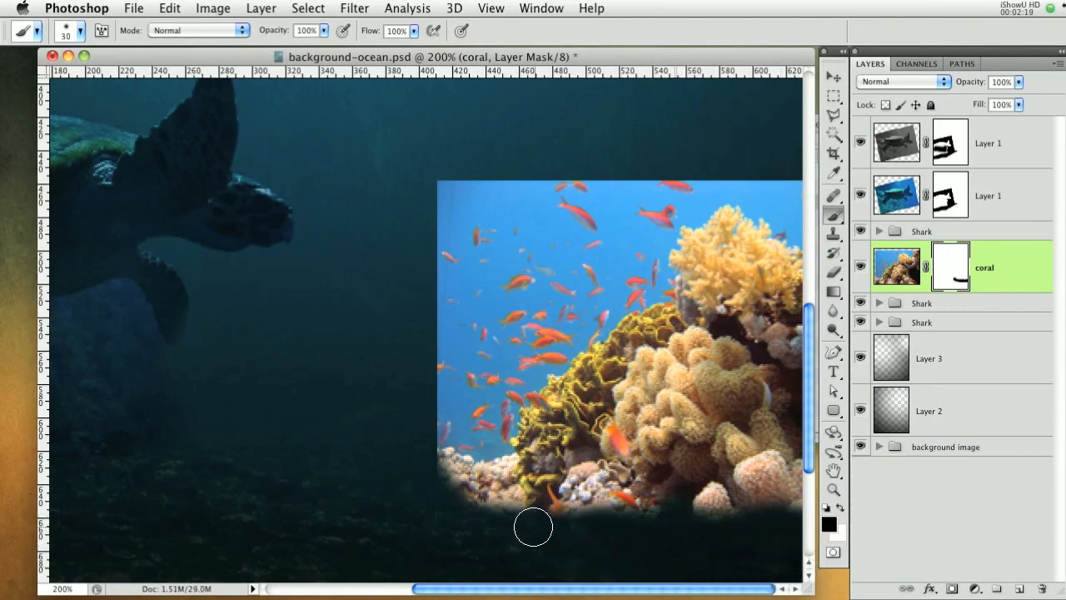
Mask out the blue water and fish beside and above the coral, following the reef's outline
left_click_drag(432, 442, 420, 452)
mouse_move(450, 397)
left_mouse_down()
mouse_move(432, 428)
mouse_move(488, 445)
mouse_move(411, 311)
mouse_move(516, 381)
mouse_move(597, 277)
mouse_move(607, 316)
mouse_move(669, 278)
left_mouse_up()
key("bracketleft")
key("bracketleft")
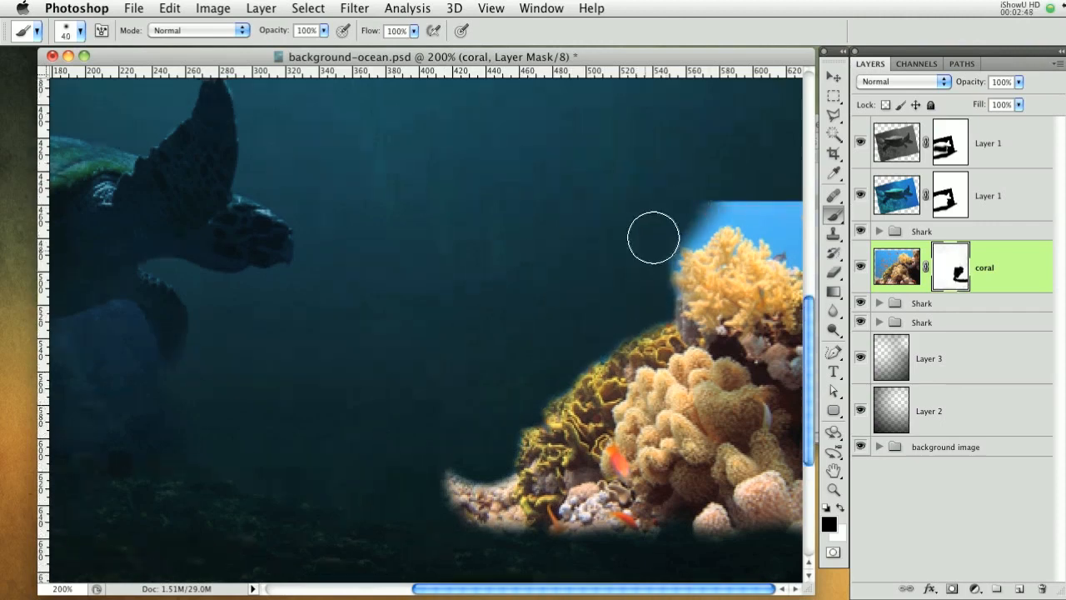
left_click_drag(652, 233, 692, 210)
mouse_move(789, 237)
left_mouse_down()
mouse_move(652, 264)
mouse_move(424, 475)
mouse_move(453, 508)
left_mouse_up()
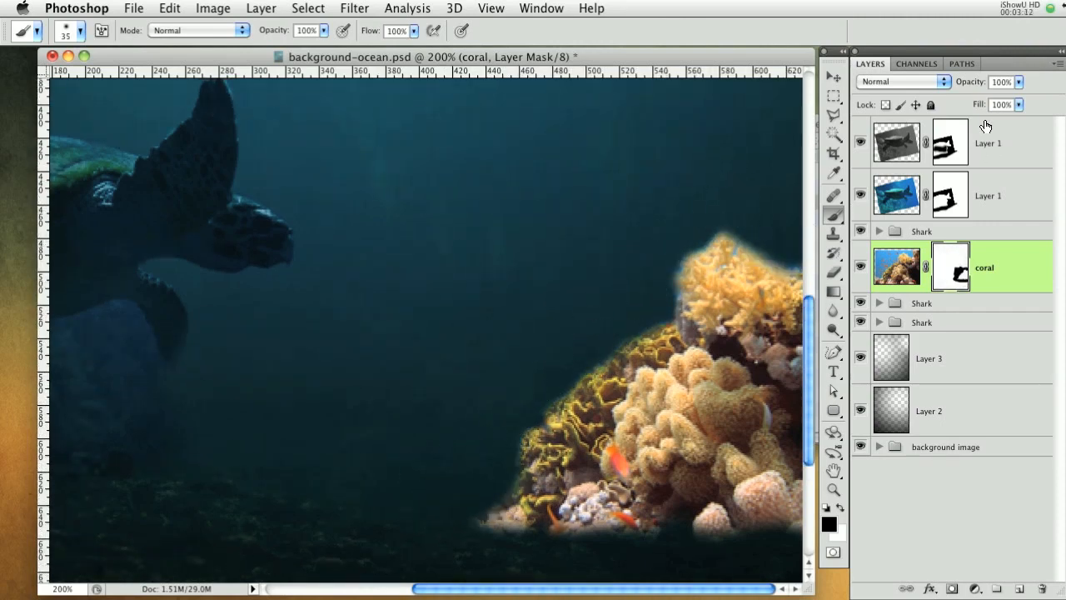
Set the coral layer to Overlay blending at 40% opacity
left_click(902, 81)
left_click(884, 244)
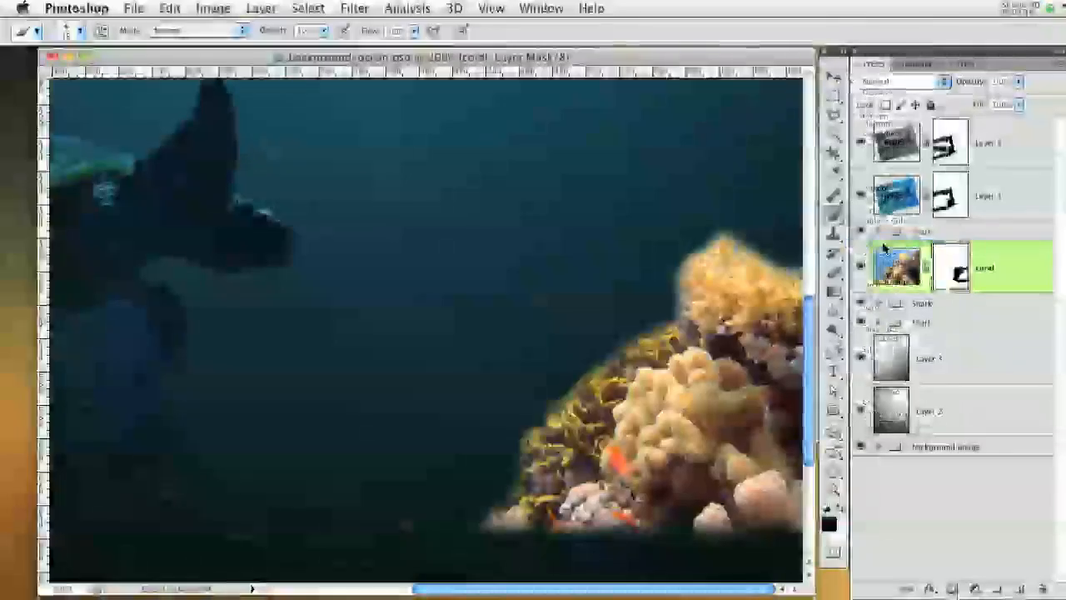
left_click_drag(966, 83, 919, 81)
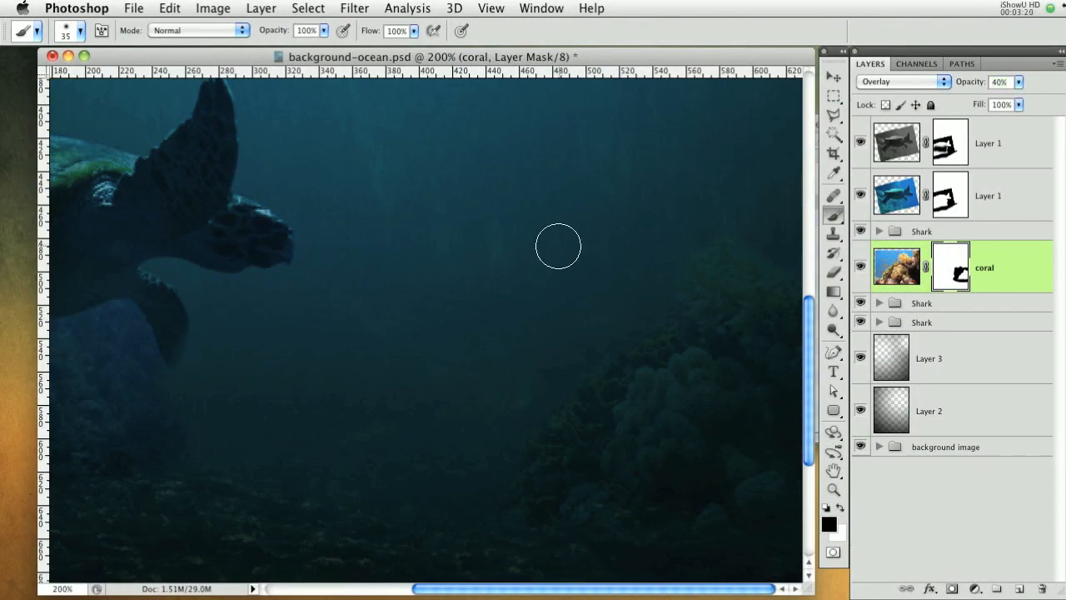
key("super+minus")
key("super+minus")
key("super+plus")
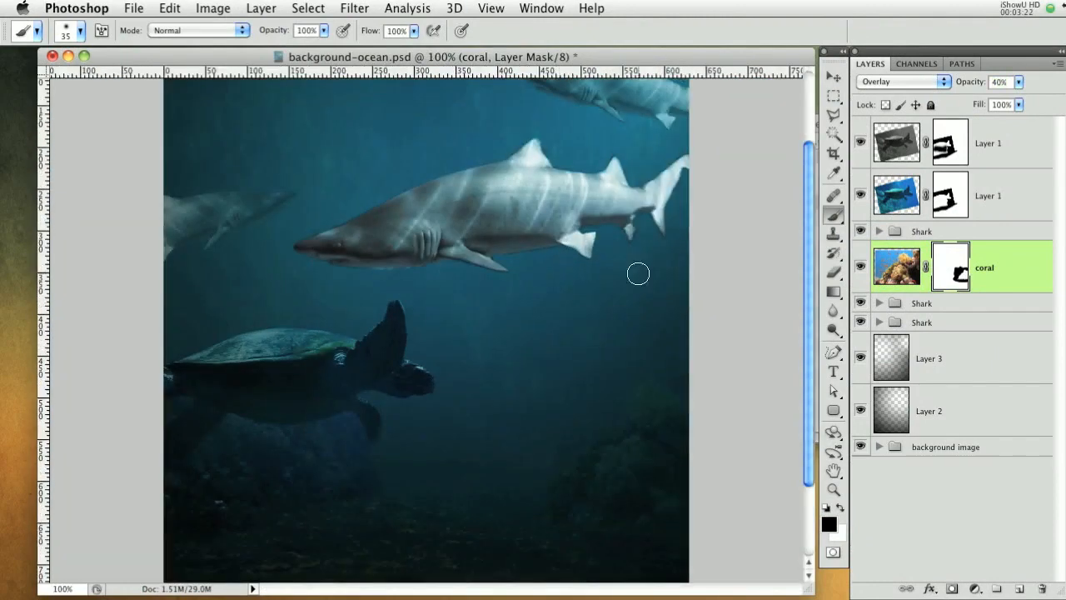
Enlarge the brush to 80 px
key("bracketright")
key("bracketright")
key("bracketright")
key("bracketright")
key("bracketright")
Group the two turtle layers and name the group Turtle
left_click(1010, 214)
key("super+g")
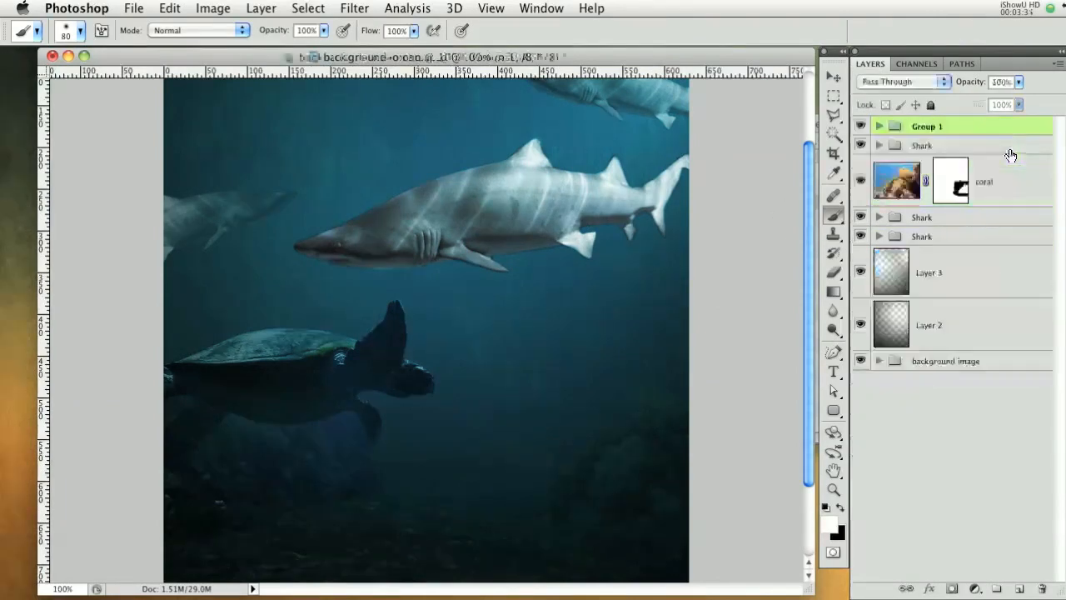
double_click(937, 125)
type("Tu")
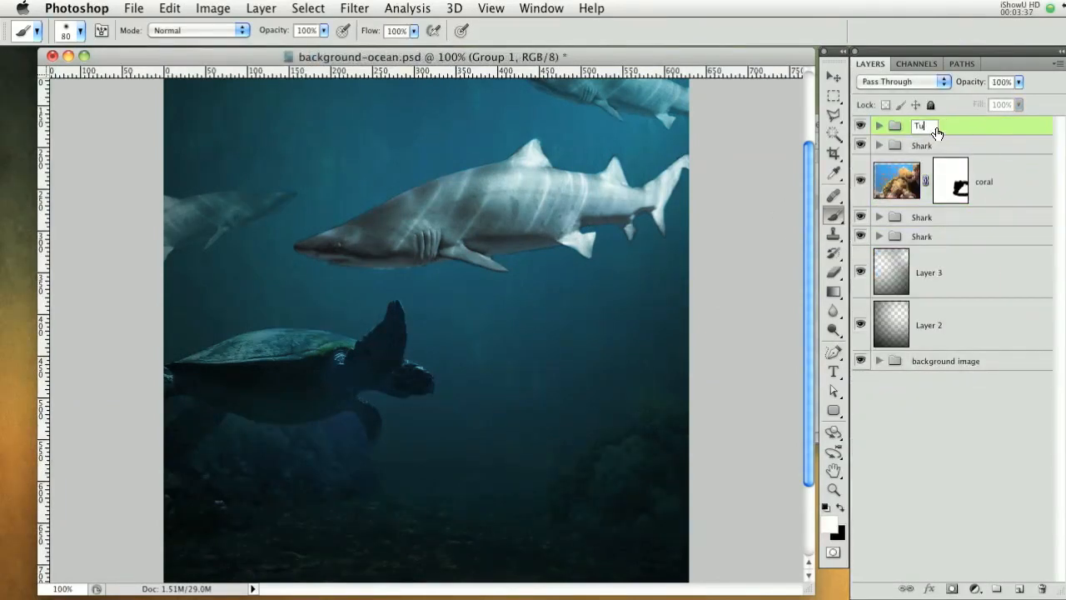
type("trt")
key("BackSpace")
type("le")
key("Return")
Duplicate the Turtle group and move the copy straight up to the canvas's upper left
left_click(833, 77)
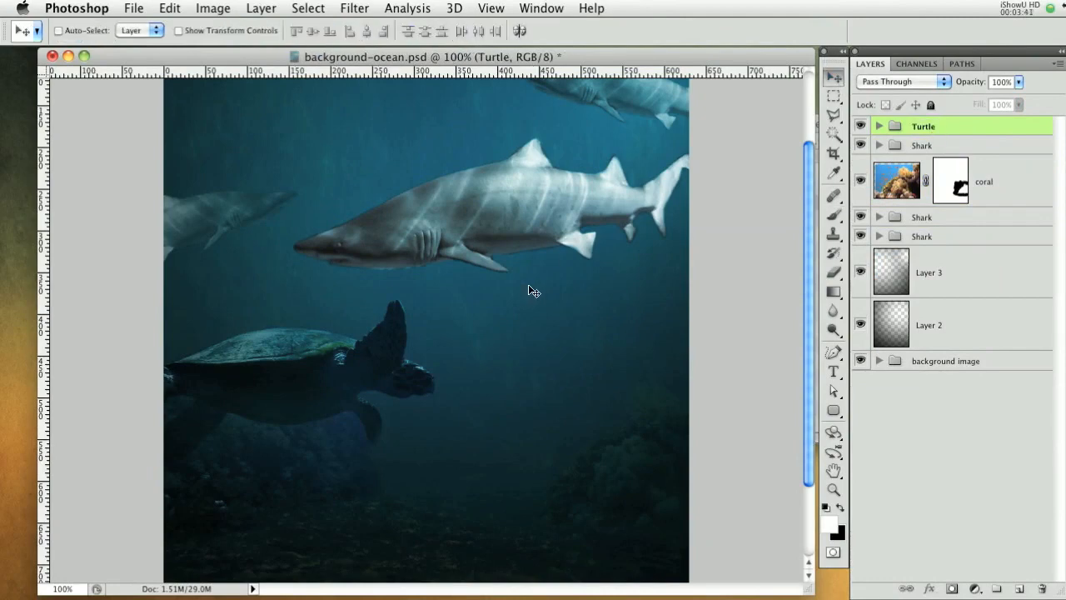
left_click_drag(433, 272, 440, 329)
left_click_drag(381, 460, 339, 189)
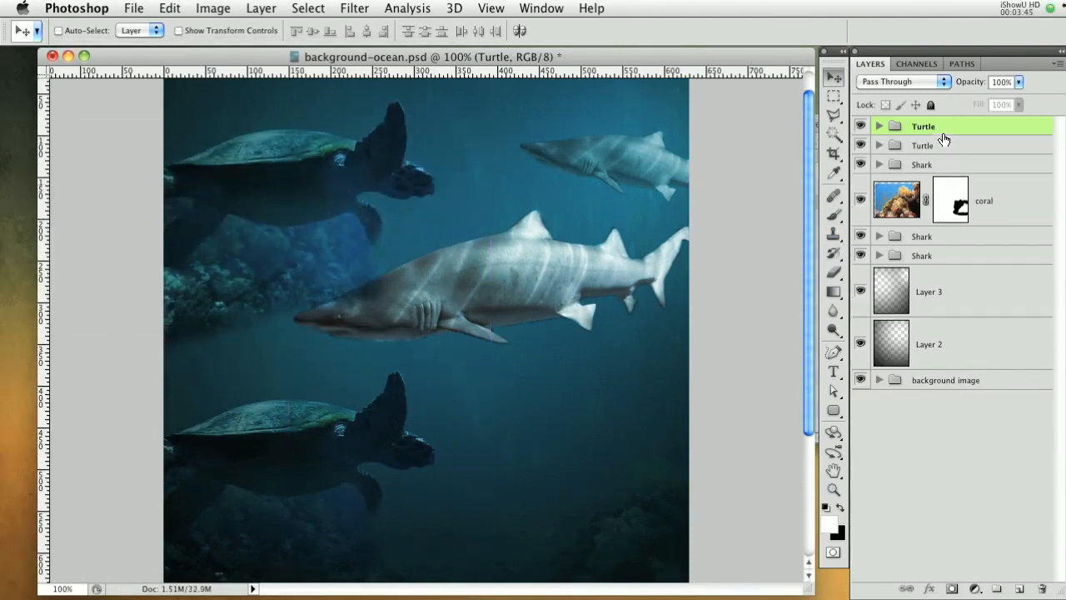
Add a layer mask to the upper Turtle group and paint out the coral beneath the turtle's belly and front flipper
left_click(950, 588)
key("x")
key("b")
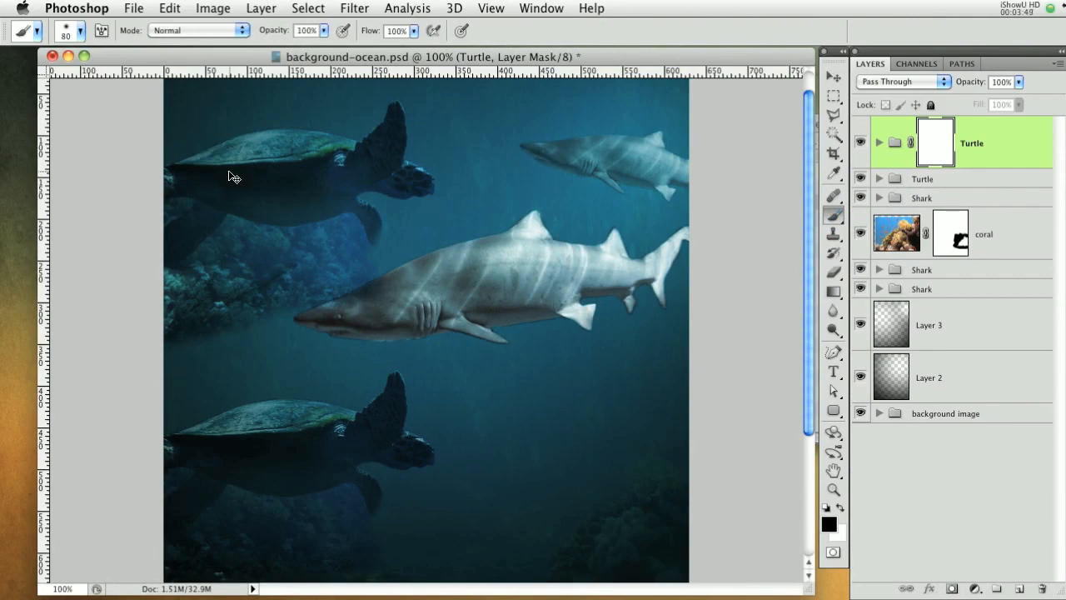
key("super+plus")
left_click_drag(236, 178, 621, 319)
left_click_drag(488, 346, 428, 344)
key("bracketleft")
key("bracketleft")
key("bracketleft")
left_click_drag(429, 270, 417, 220)
key("bracketleft")
left_click_drag(330, 253, 255, 247)
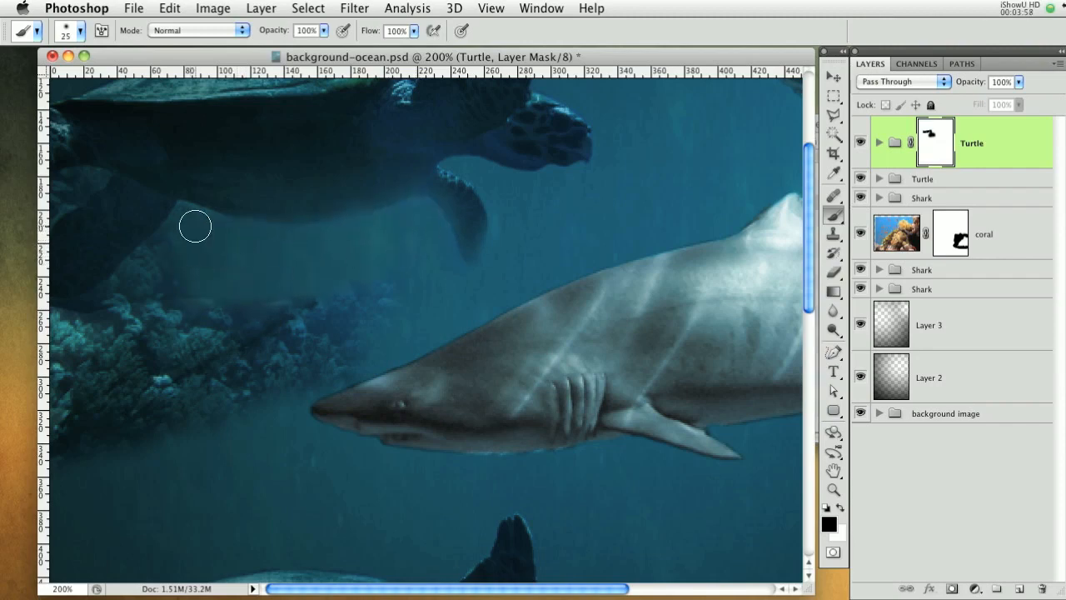
Mask out the rest of the coral patch below the turtle copy with progressively smaller brushes
mouse_move(383, 311)
left_mouse_down()
mouse_move(63, 447)
mouse_move(153, 291)
left_mouse_up()
key("bracketleft")
key("bracketleft")
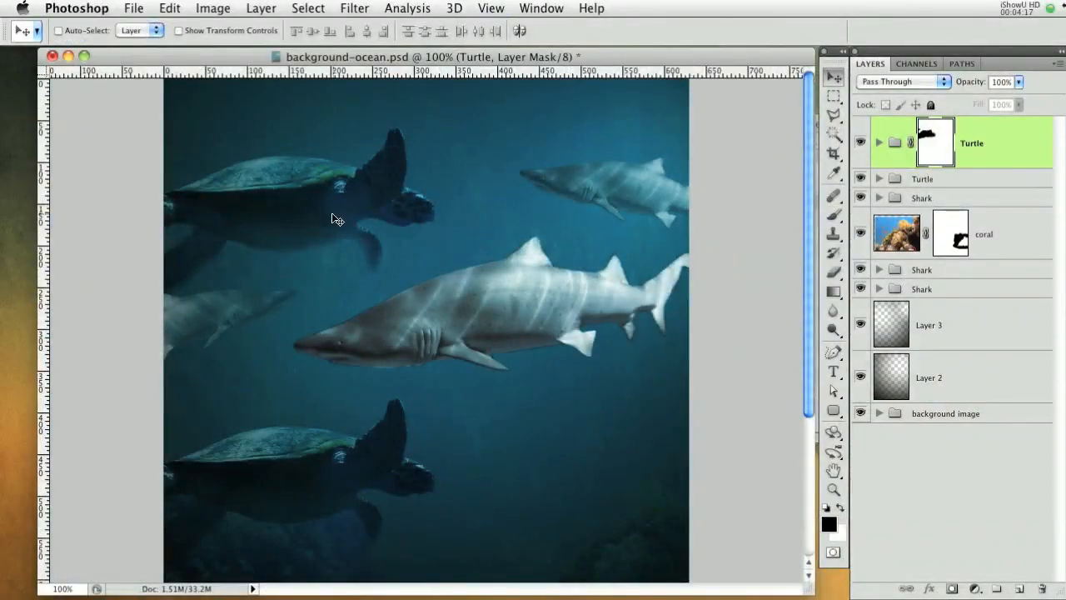
Scale the turtle copy to 69.18%, tilt it slightly counterclockwise, and move it partly beyond the canvas's left edge
key("super+t")
left_click_drag(491, 390, 428, 338)
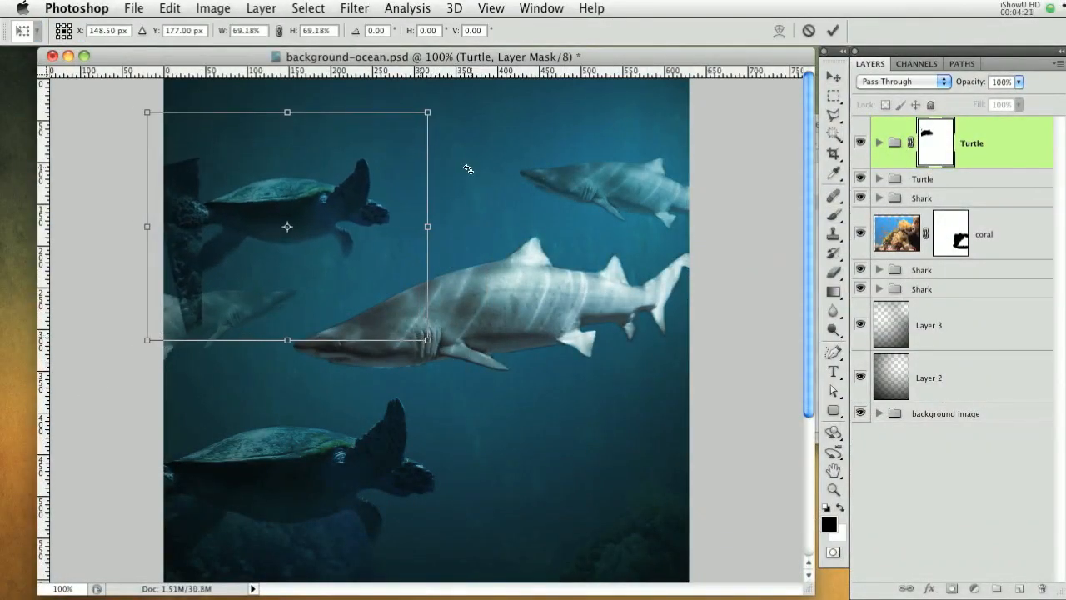
left_click_drag(472, 210, 470, 180)
left_click_drag(281, 193, 233, 189)
key("Return")
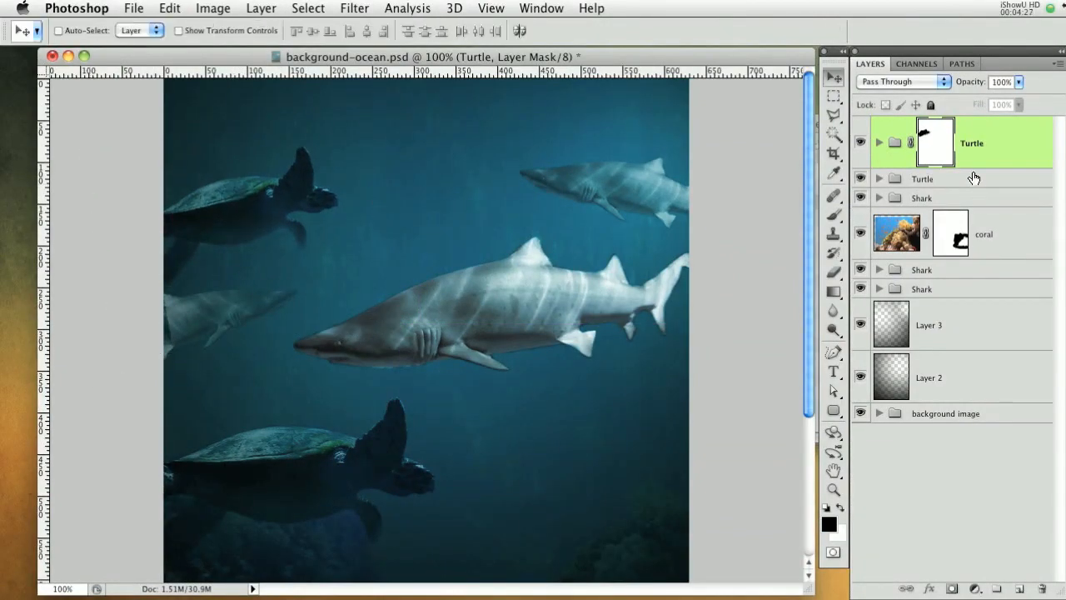
Mask out the leftover coral around the turtle copy with an 80 px brush, and set its group opacity to 81%
left_click(833, 215)
key("bracketright")
key("bracketright")
key("bracketright")
key("bracketright")
key("bracketright")
key("bracketright")
key("bracketright")
key("bracketright")
key("bracketright")
key("bracketright")
key("bracketright")
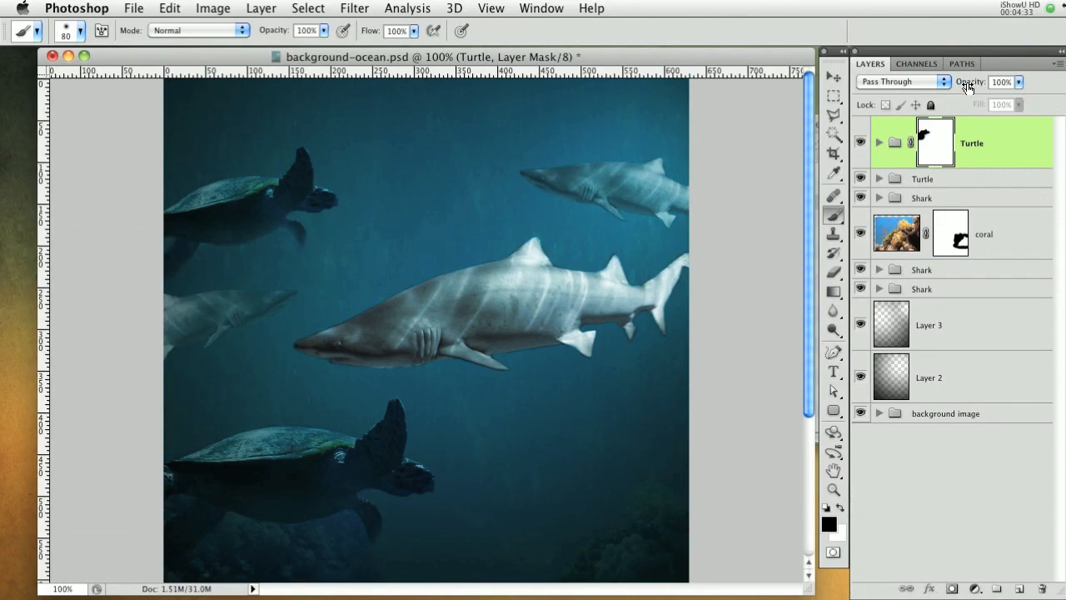
left_click_drag(966, 88, 954, 89)
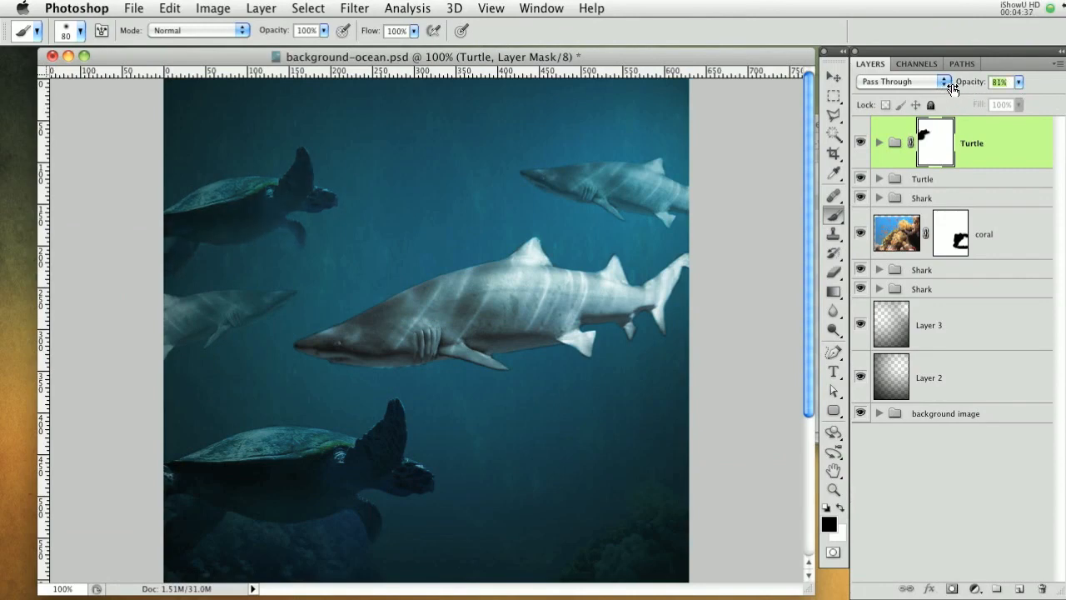
left_click_drag(435, 451, 435, 314)
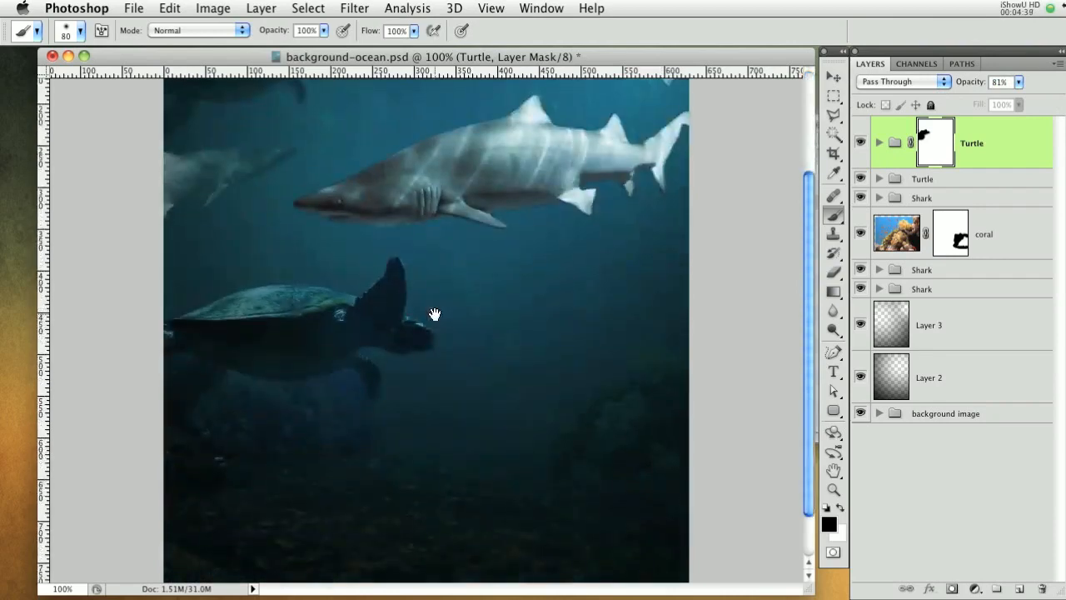
Add a new empty layer above the upper Turtle group and make white the foreground color
key("super+minus")
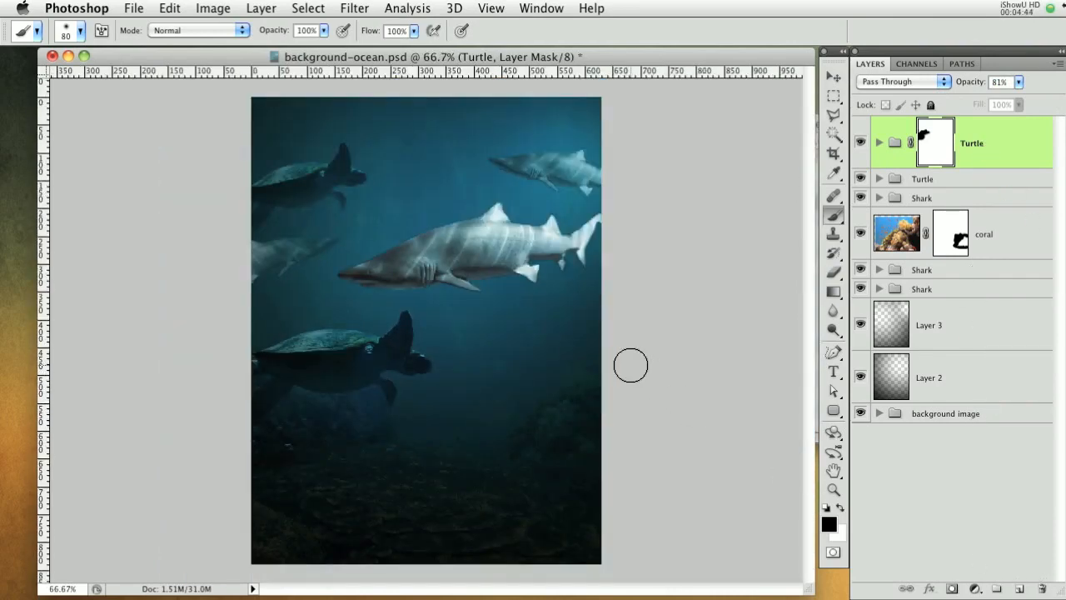
left_click(1000, 150)
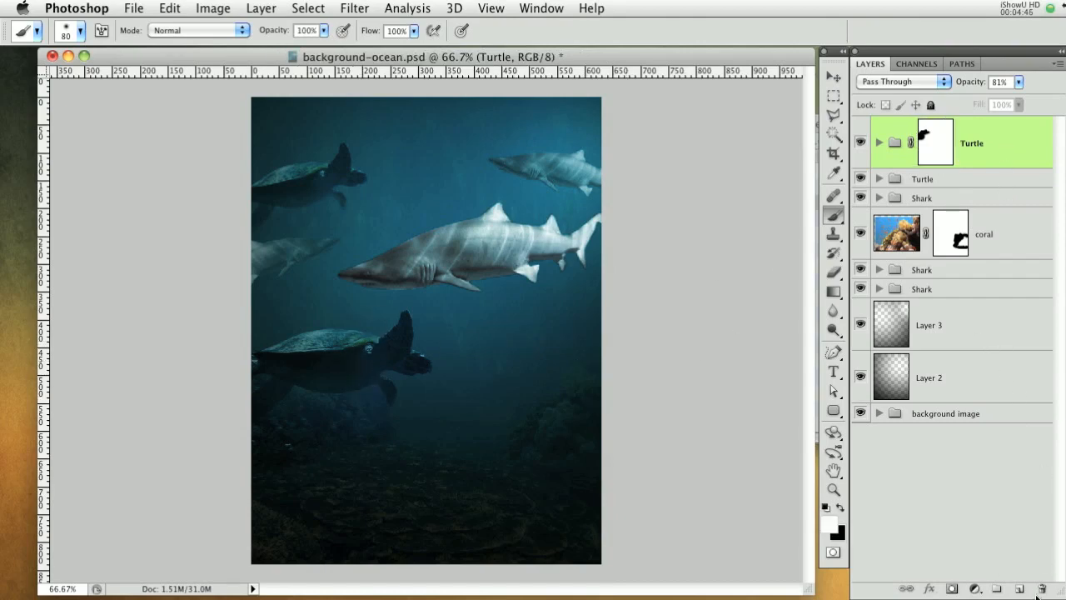
left_click(1019, 588)
key("x")
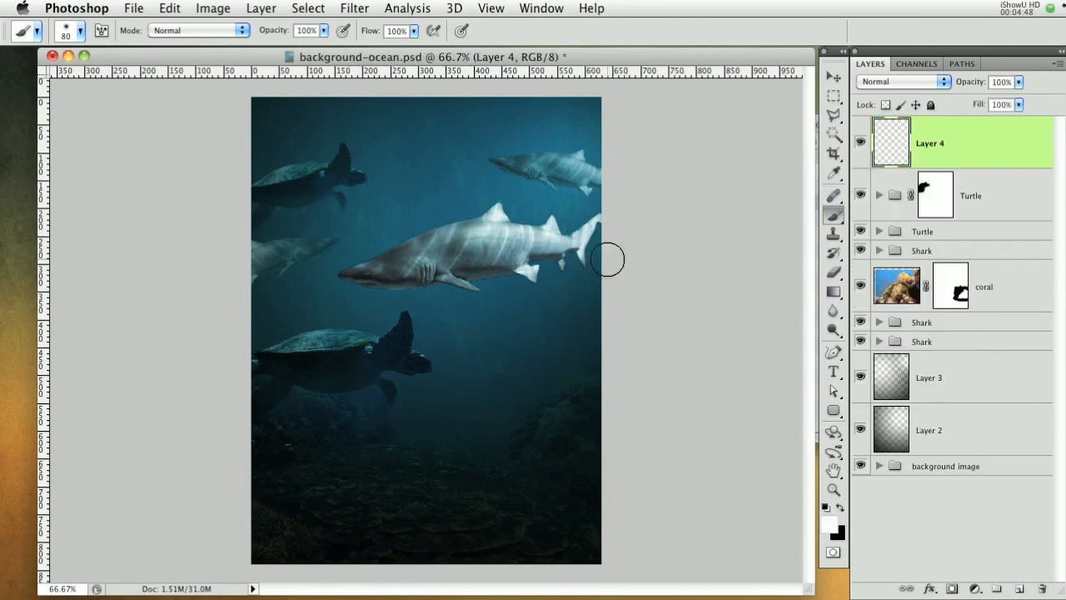
Look through the available brushes, including the 690 px bubble brush, in the brush picker and the Preset Manager
right_click(484, 215)
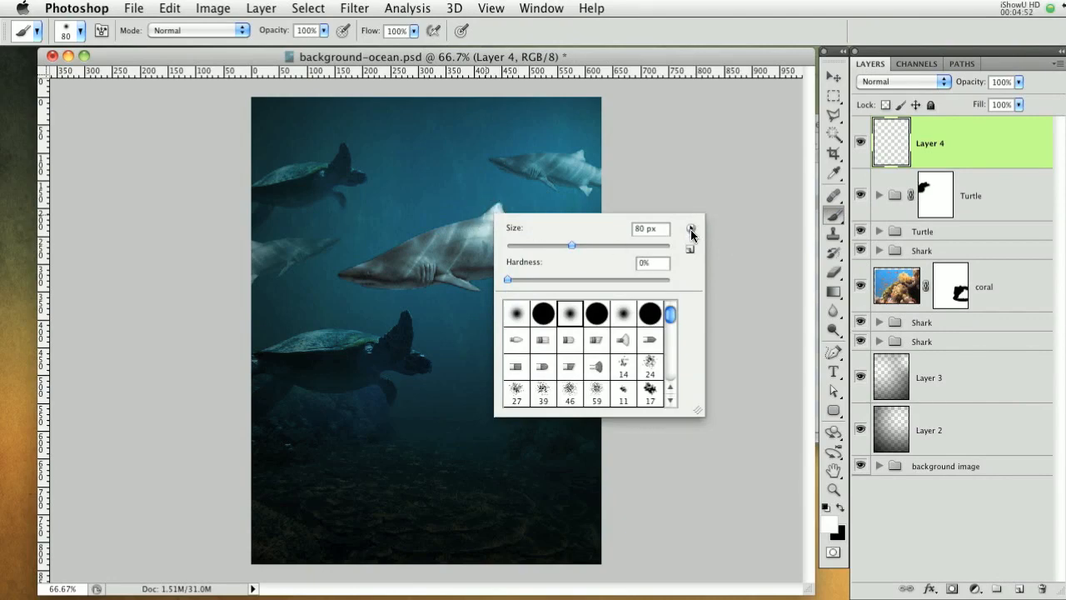
left_click_drag(671, 312, 661, 422)
left_click(626, 371)
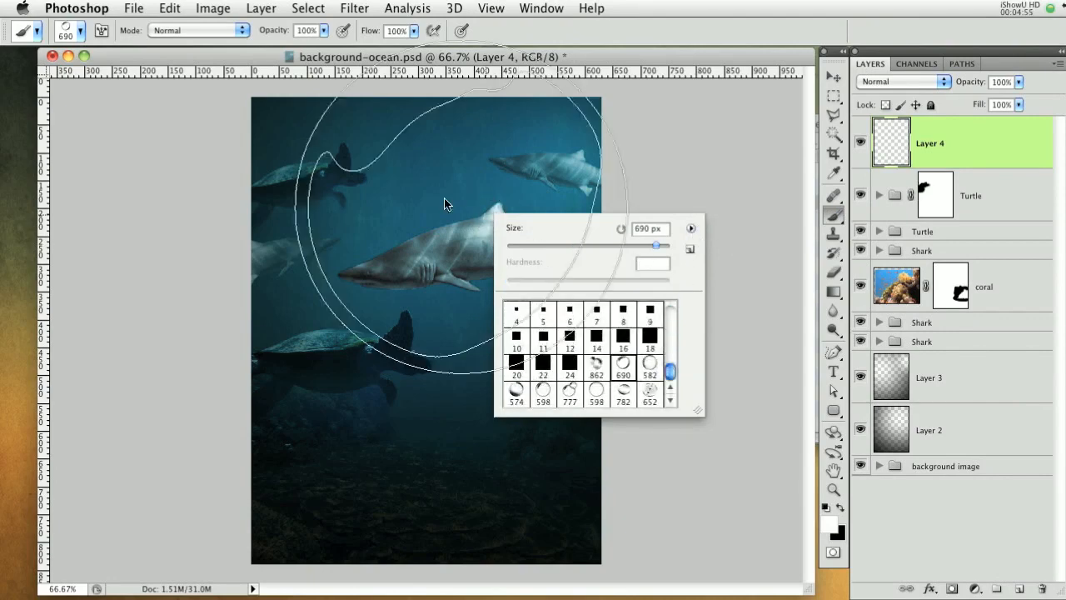
left_click(691, 229)
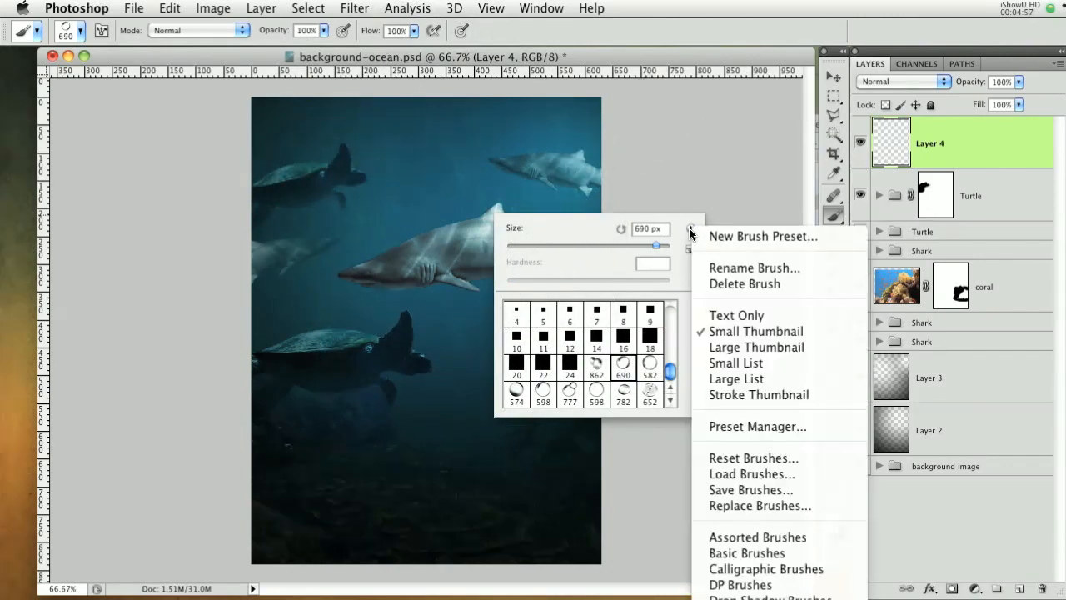
left_click(750, 425)
left_click_drag(645, 229, 500, 148)
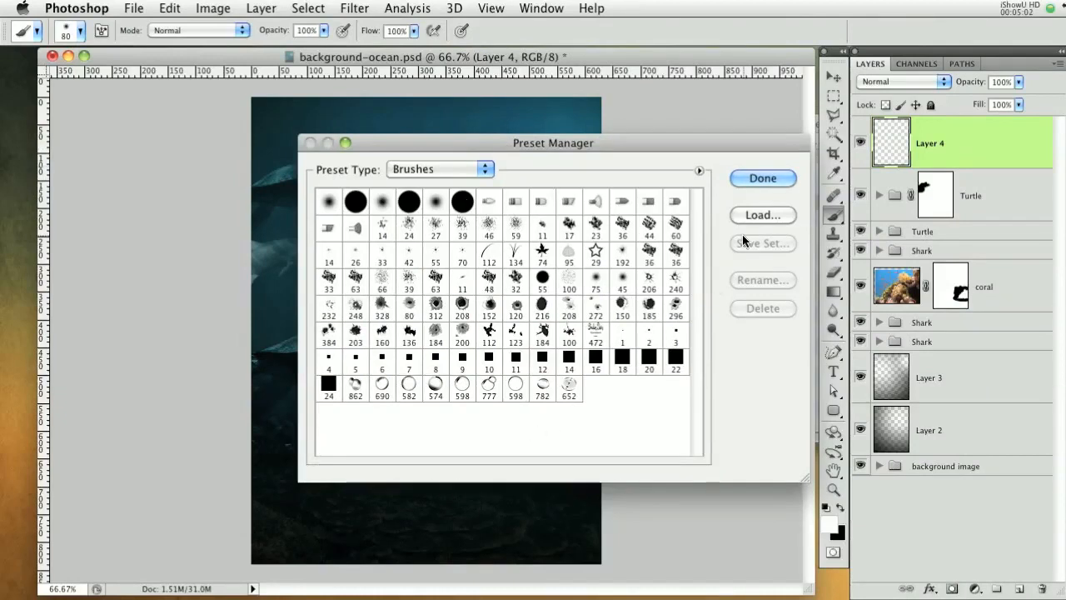
left_click(763, 178)
Choose the 690 px bubble brush preset and reduce its size to 6 px
right_click(574, 229)
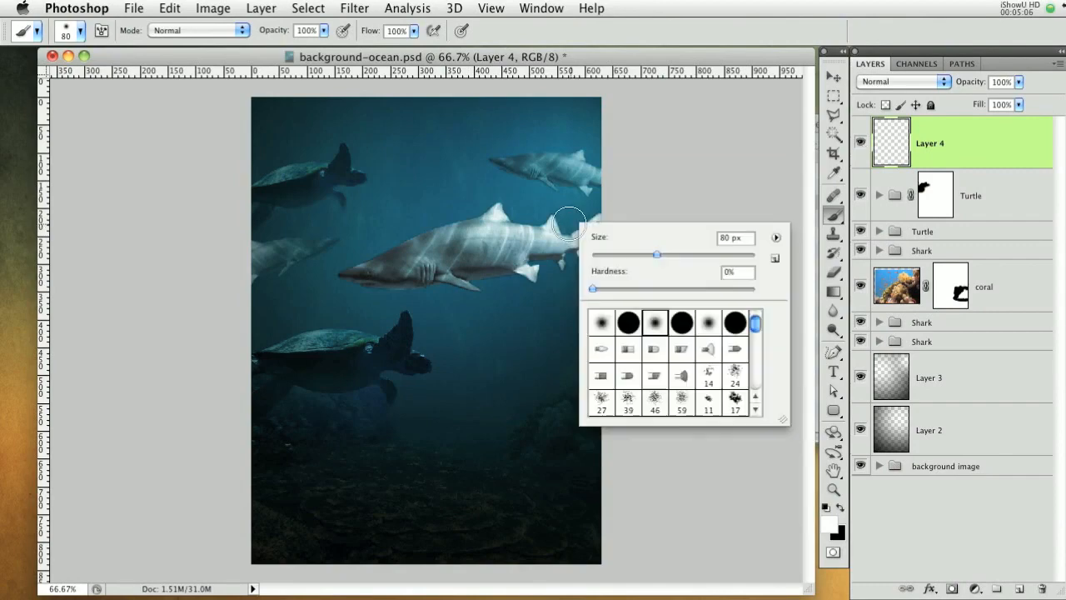
left_click_drag(754, 323, 754, 381)
left_click(708, 374)
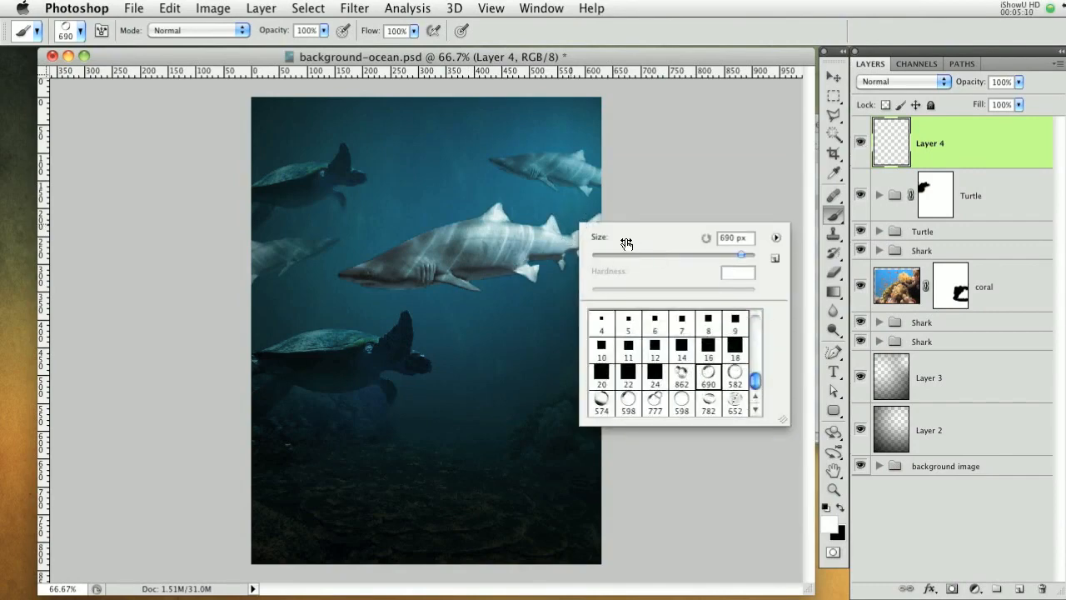
left_click(734, 240)
type("6")
key("Return")
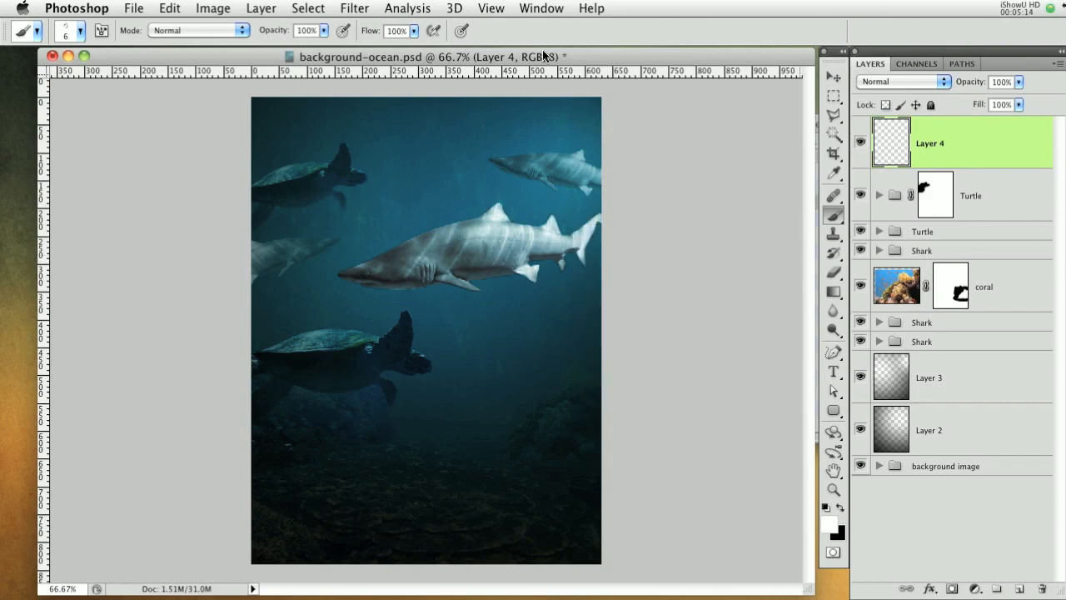
Set the bubble brush's tip spacing to 210%
left_click(543, 10)
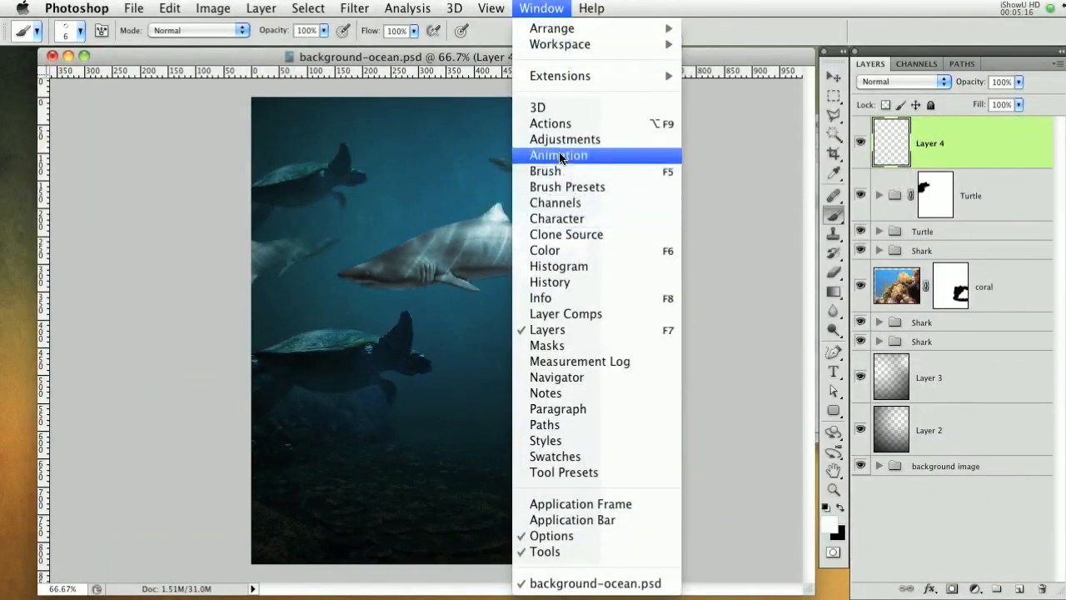
left_click(563, 171)
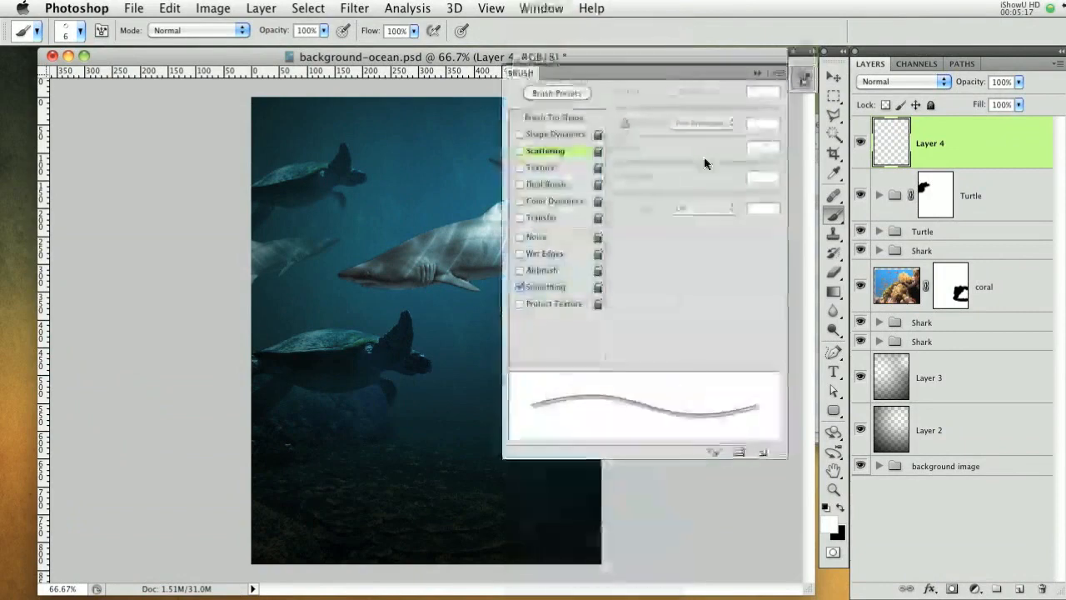
left_click(545, 117)
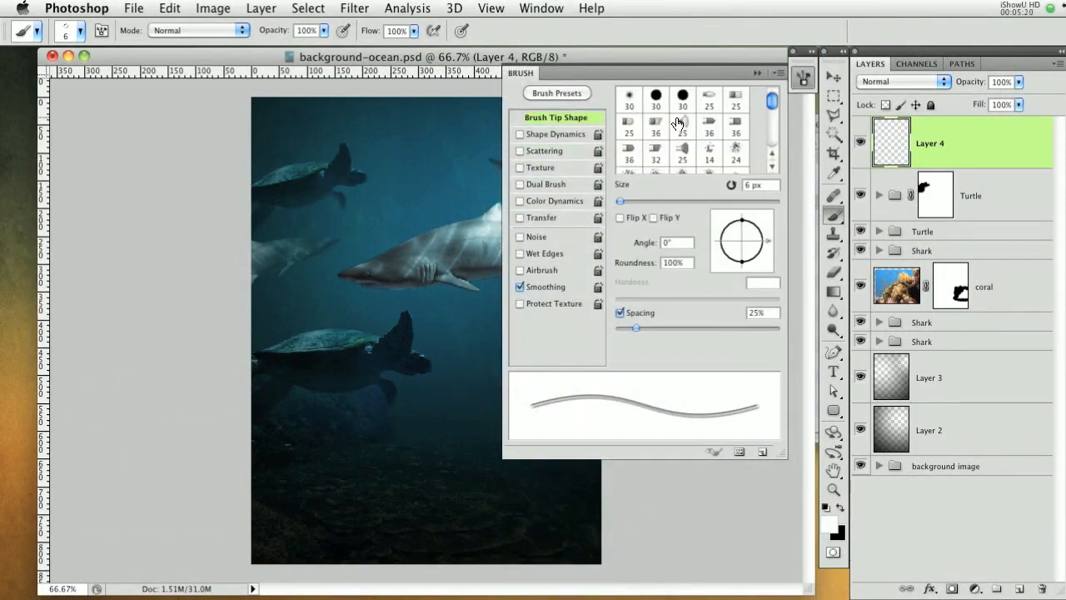
mouse_move(781, 104)
left_mouse_down()
mouse_move(765, 151)
mouse_move(760, 143)
left_mouse_up()
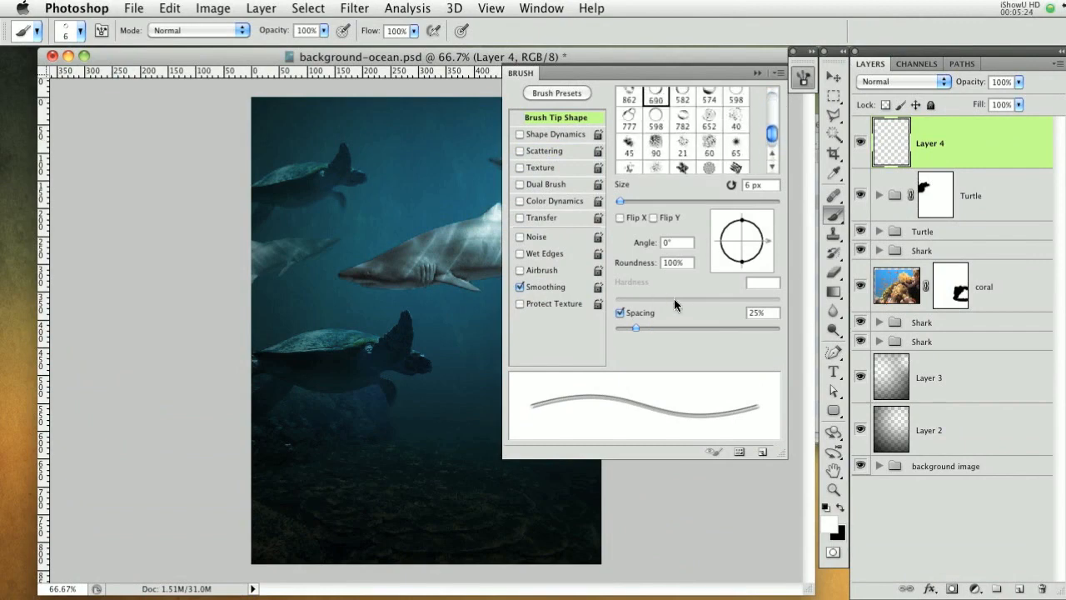
mouse_move(664, 328)
left_mouse_down()
mouse_move(767, 317)
mouse_move(723, 327)
left_mouse_up()
double_click(773, 312)
type("210")
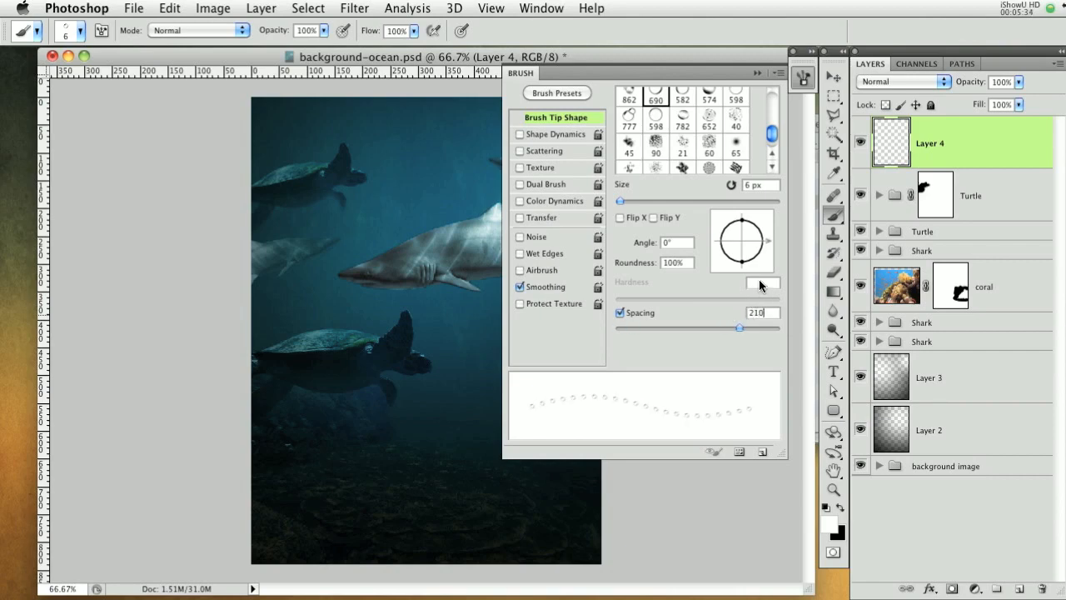
Enable Shape Dynamics for the brush with 30% size jitter, 10% minimum diameter, 10% angle jitter and 20% roundness jitter
left_click(540, 134)
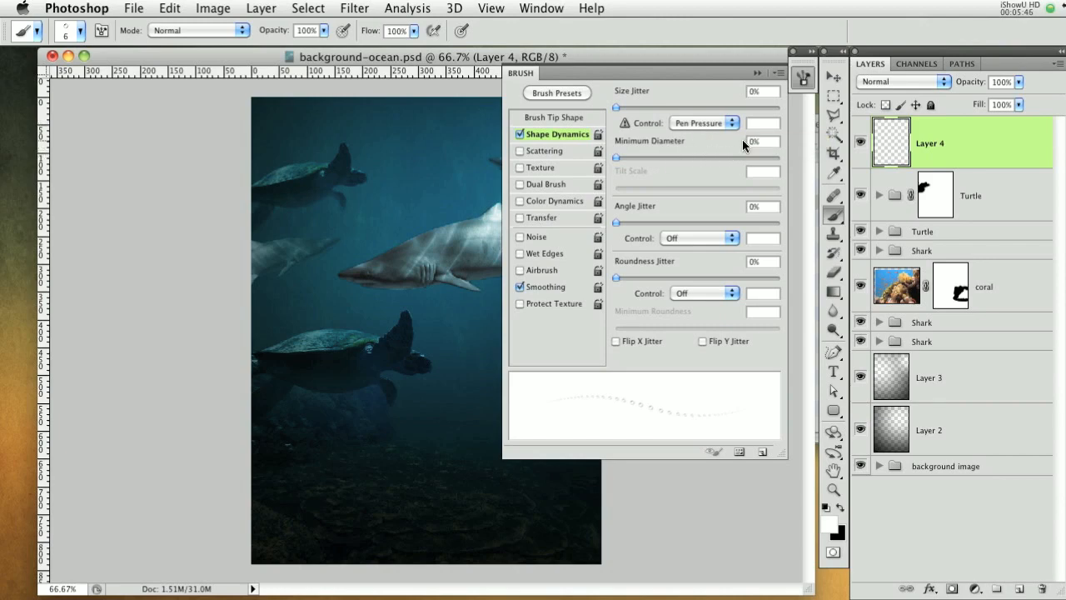
left_click(752, 97)
type("30")
left_click(763, 142)
type("10")
left_click(748, 204)
left_click(767, 206)
type("10")
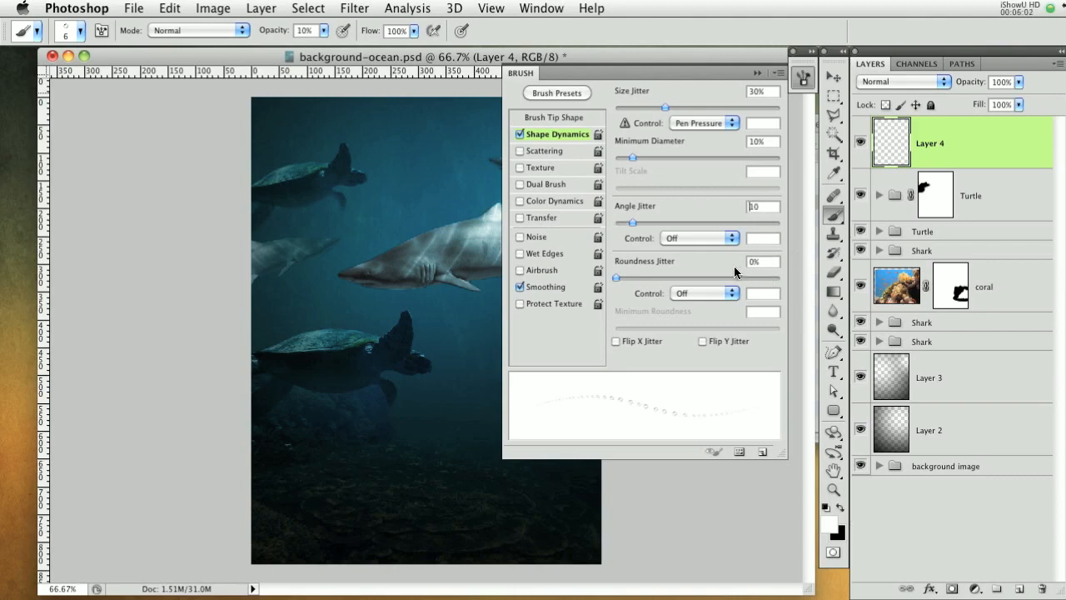
left_click(771, 262)
type("20")
left_click(743, 312)
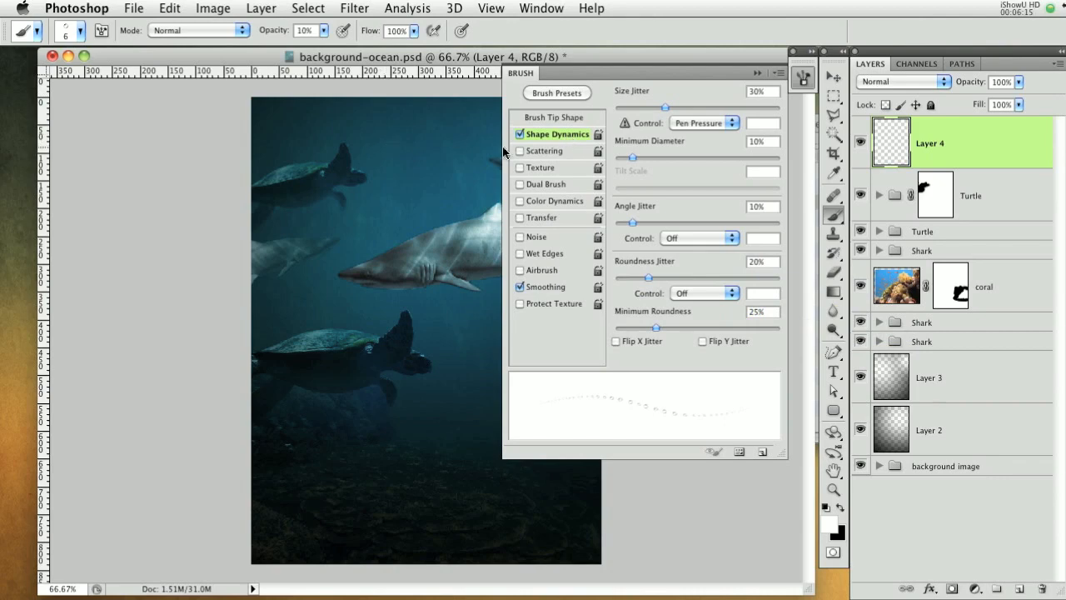
Enable Scattering with 1000% scatter, a count of 1 and 18% count jitter, and set the brush opacity to 100%
left_click(534, 150)
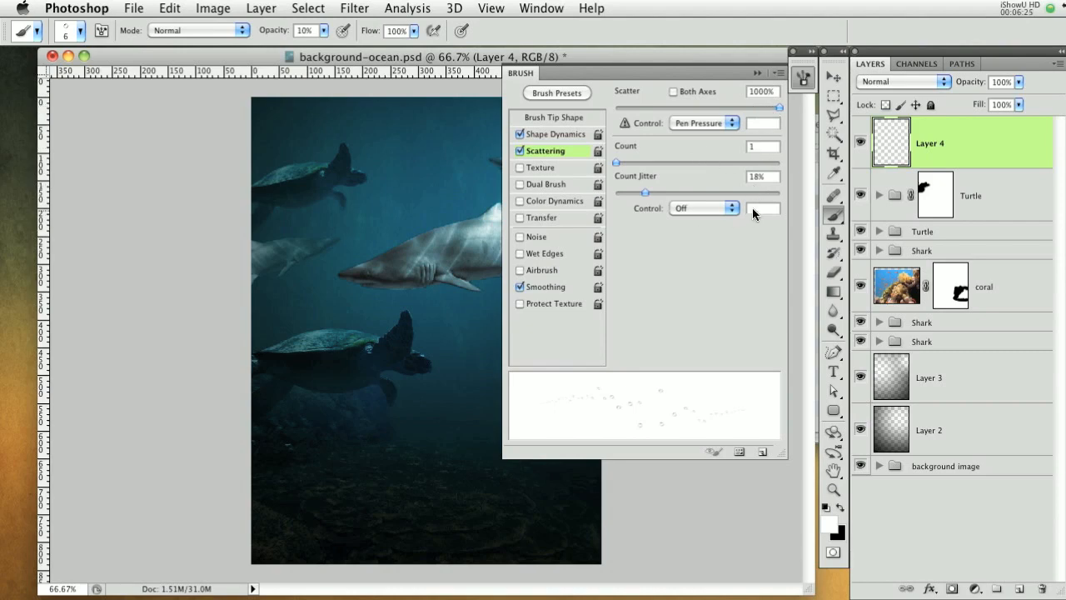
left_click(756, 75)
key("super+1")
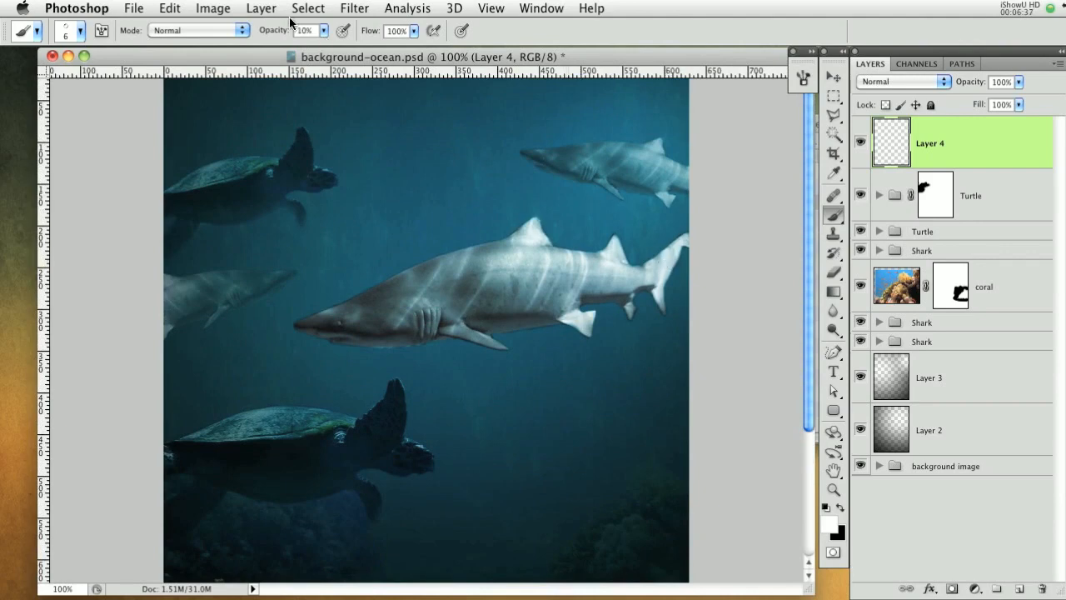
left_click(323, 31)
left_click_drag(325, 46, 400, 46)
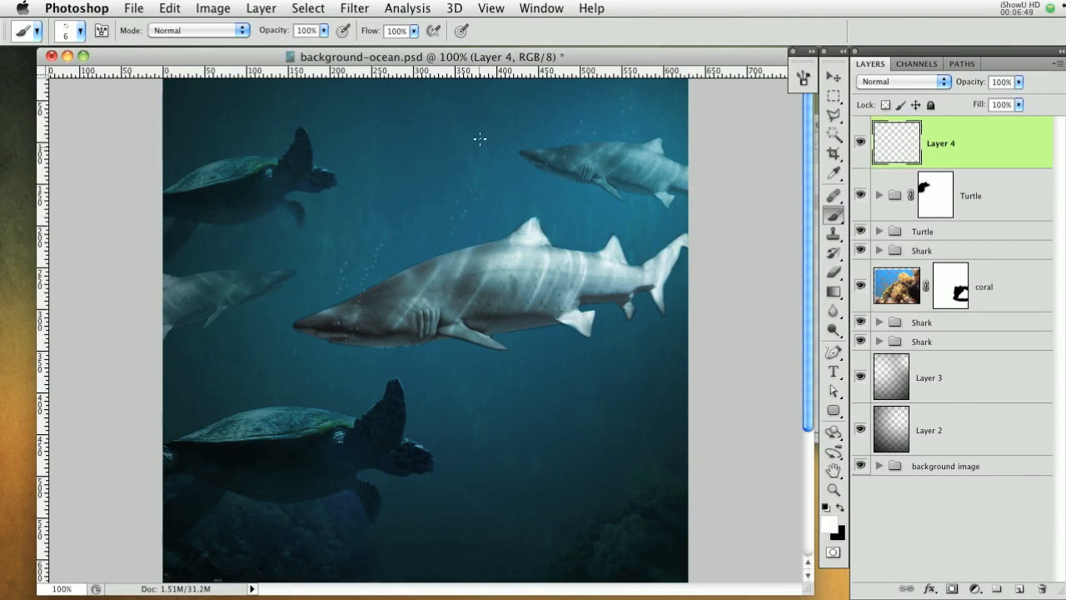
Paint white bubble trails around the sharks and turtles with a 6 to 8 px brush, and more on a new layer at 9 and 8 px
key("bracketleft")
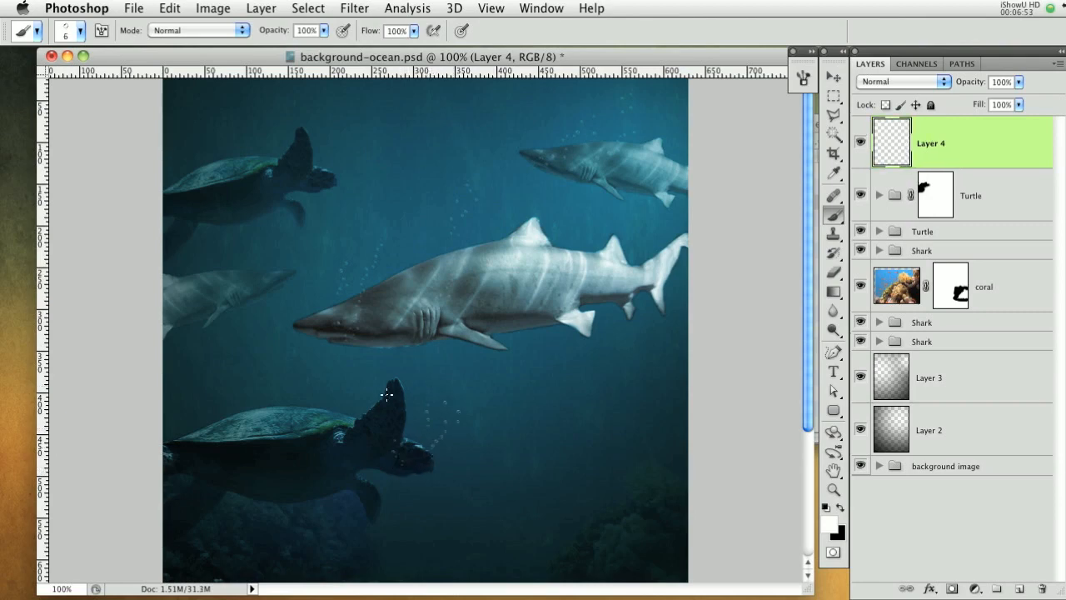
key("bracketright")
left_click(239, 294)
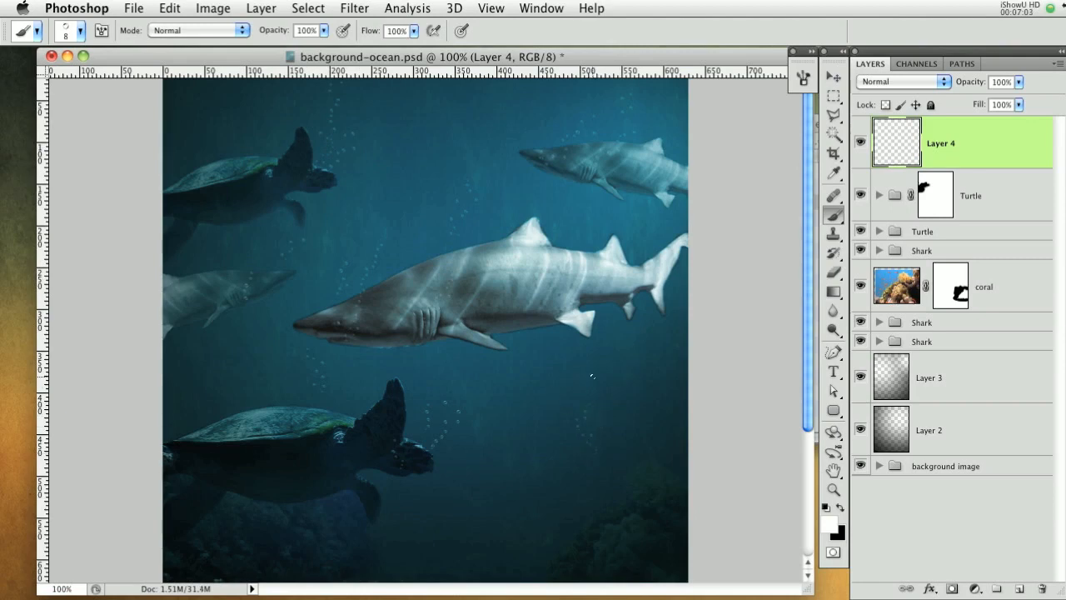
left_click(1019, 588)
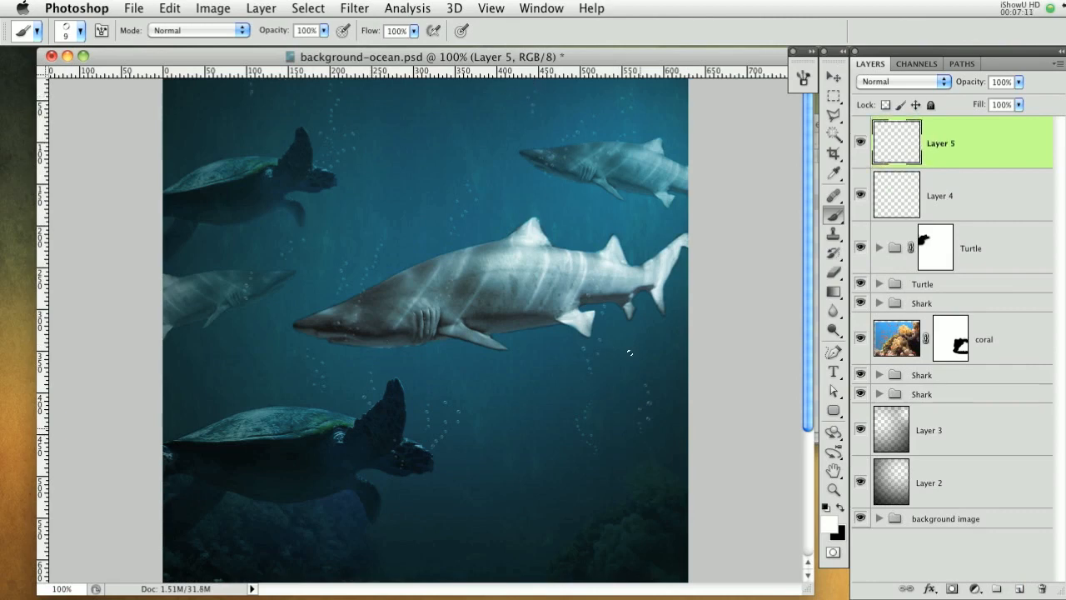
key("bracketleft")
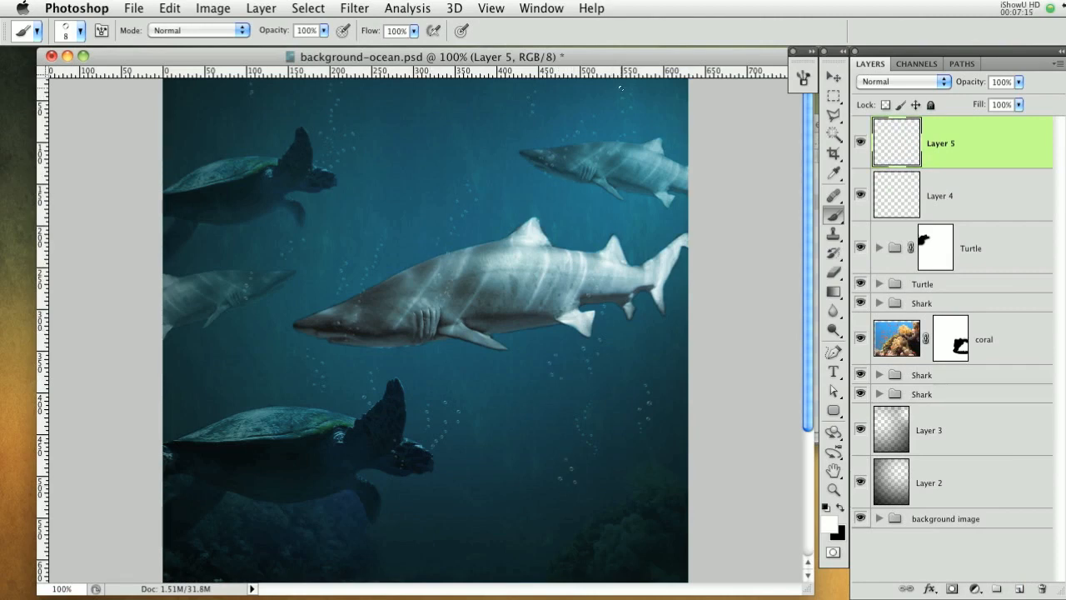
Lower the opacity of the two bubble layers, Layer 5 to 74% and Layer 4 to 49%
left_click_drag(974, 82, 955, 81)
left_click(971, 198)
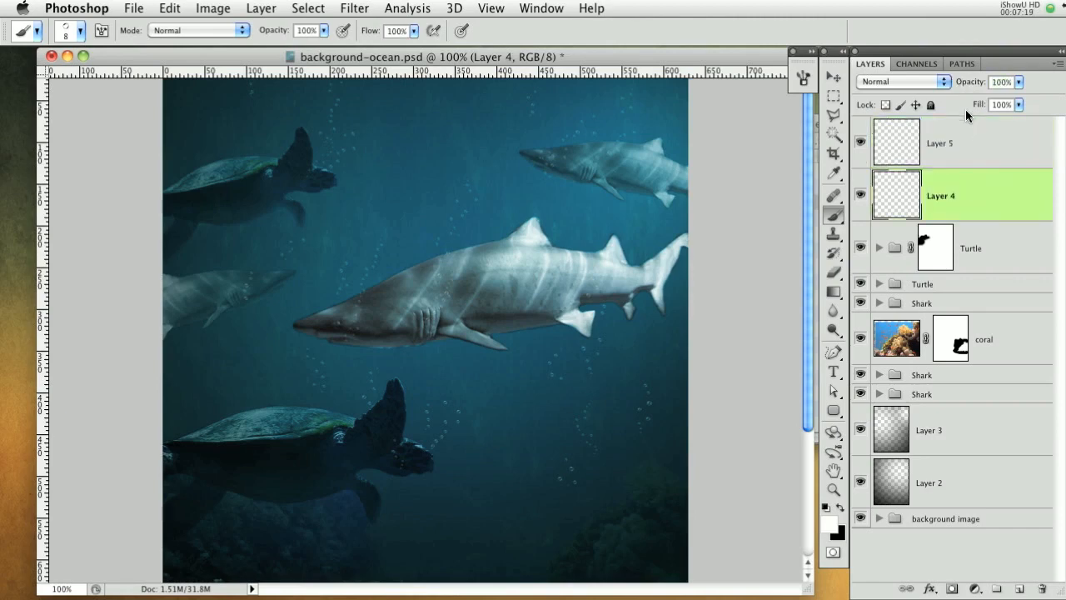
left_click_drag(966, 81, 924, 88)
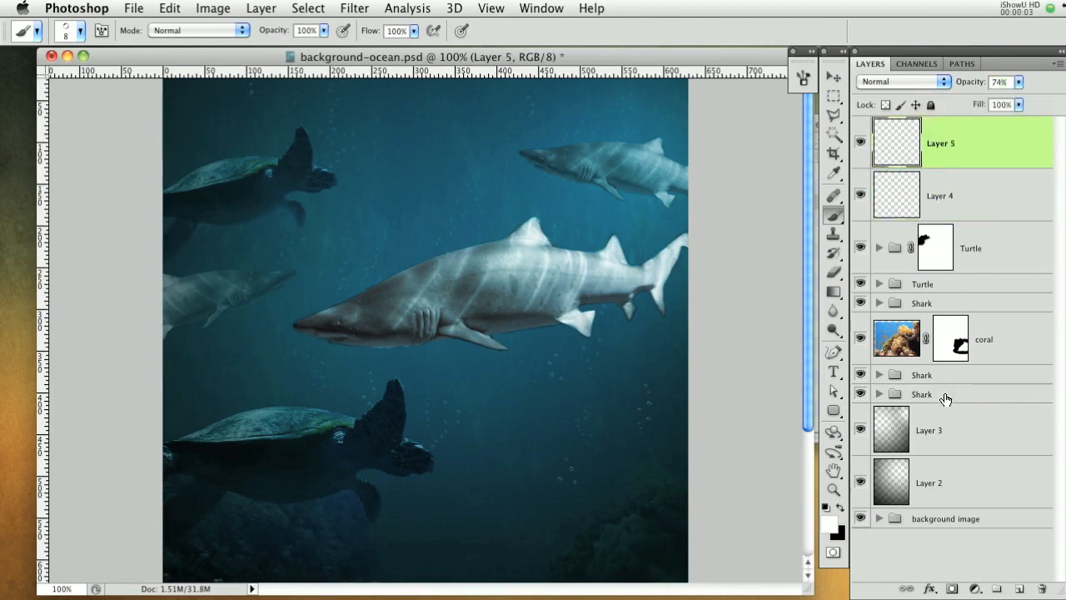
Set the opacity of the lowest Shark group, directly above Layer 3, to 82%
left_click(945, 396)
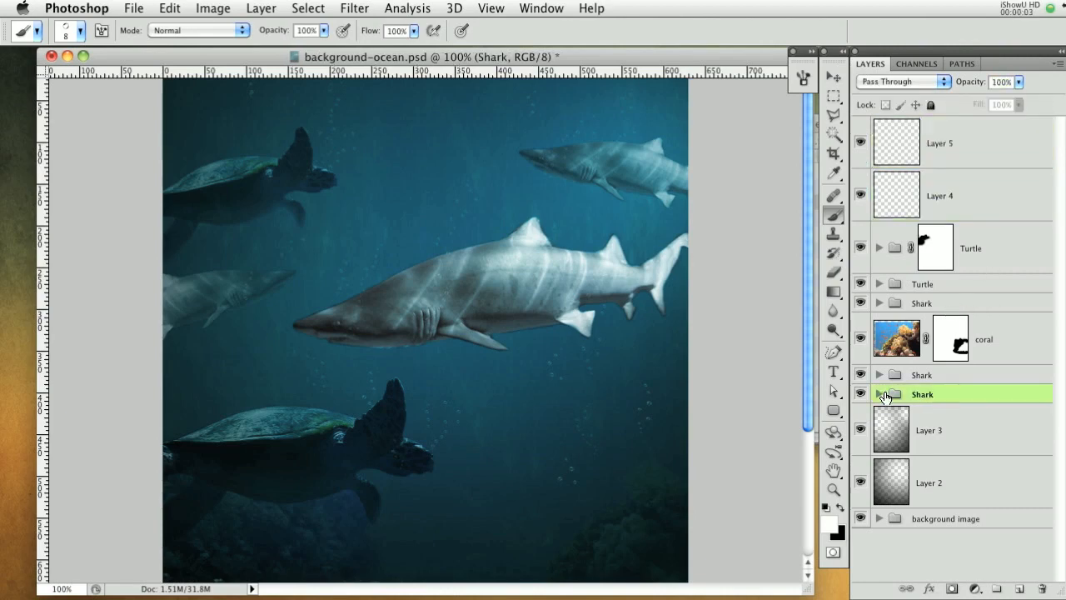
left_click_drag(964, 90, 949, 88)
key("super+minus")
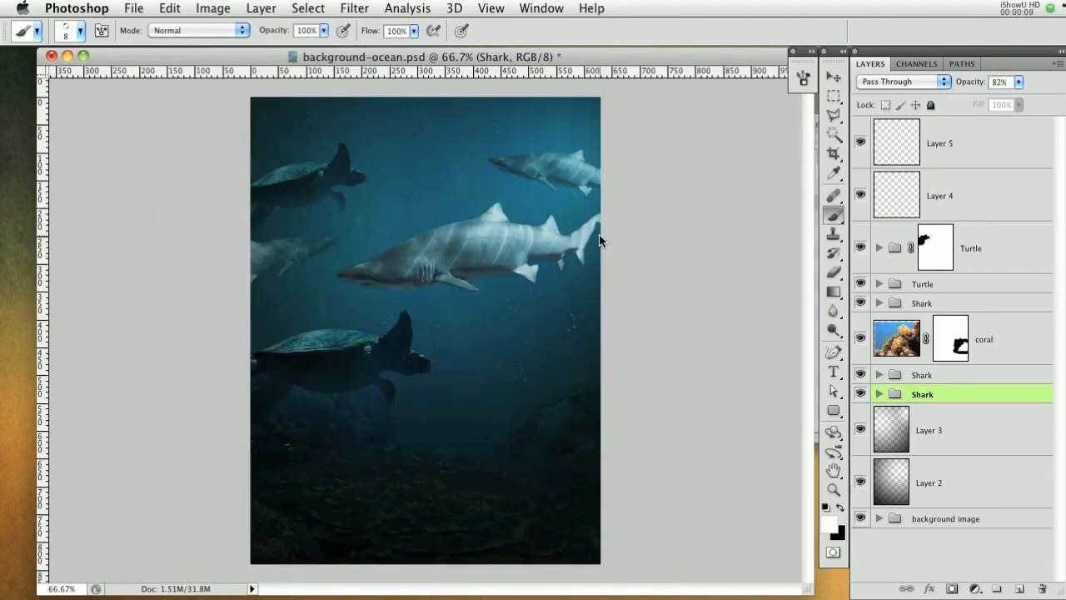
Rename Layer 4 as "bubble" and Layer 5 as "bubble 2"
left_click(993, 142)
left_click(937, 203)
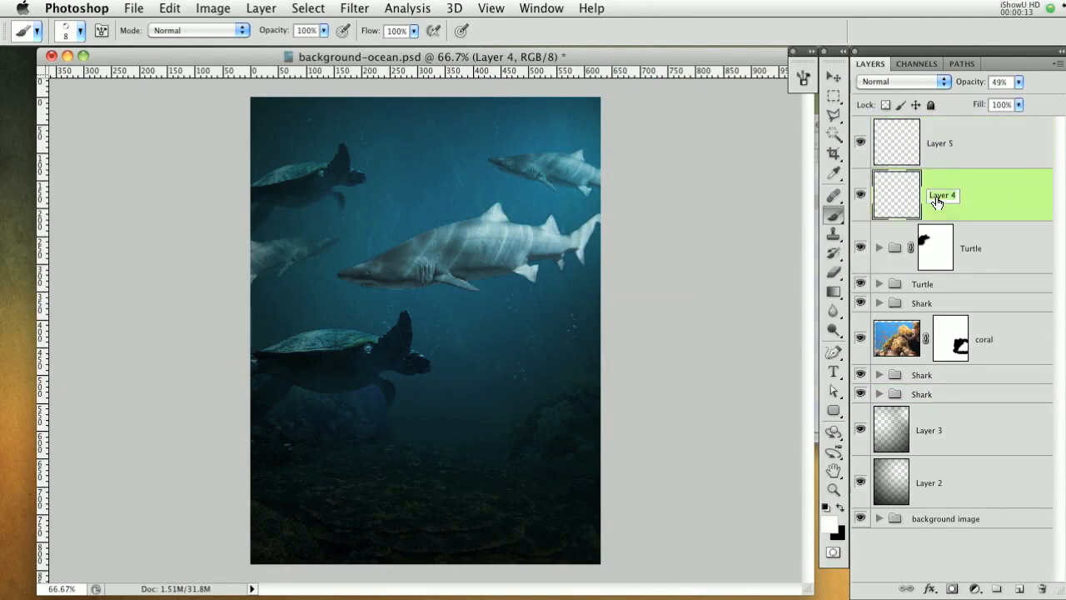
type("bubble")
key("Return")
double_click(947, 142)
type("u")
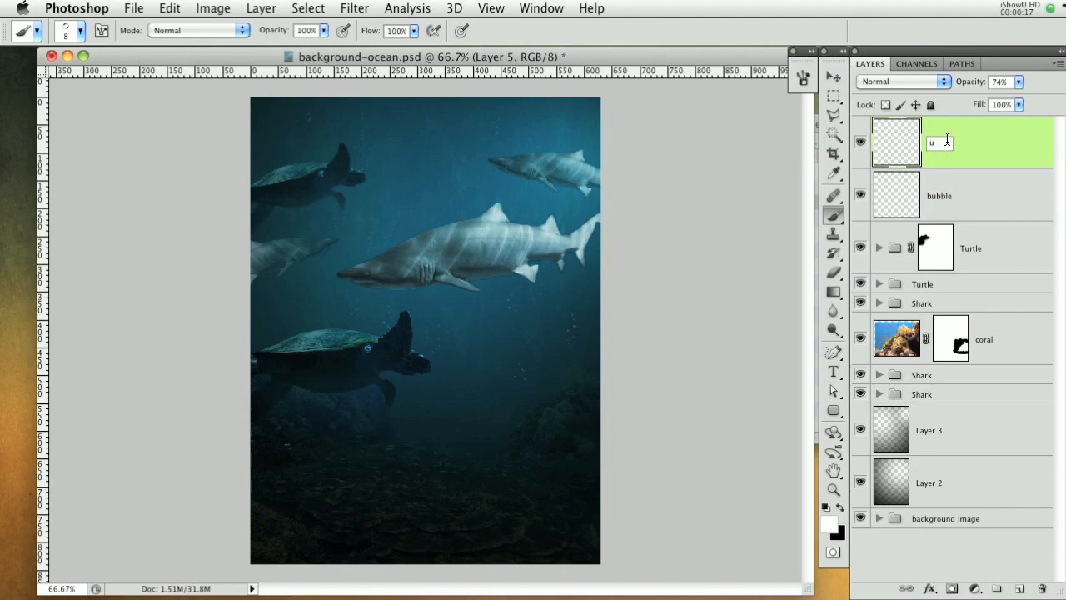
type("bble 2")
key("Return")
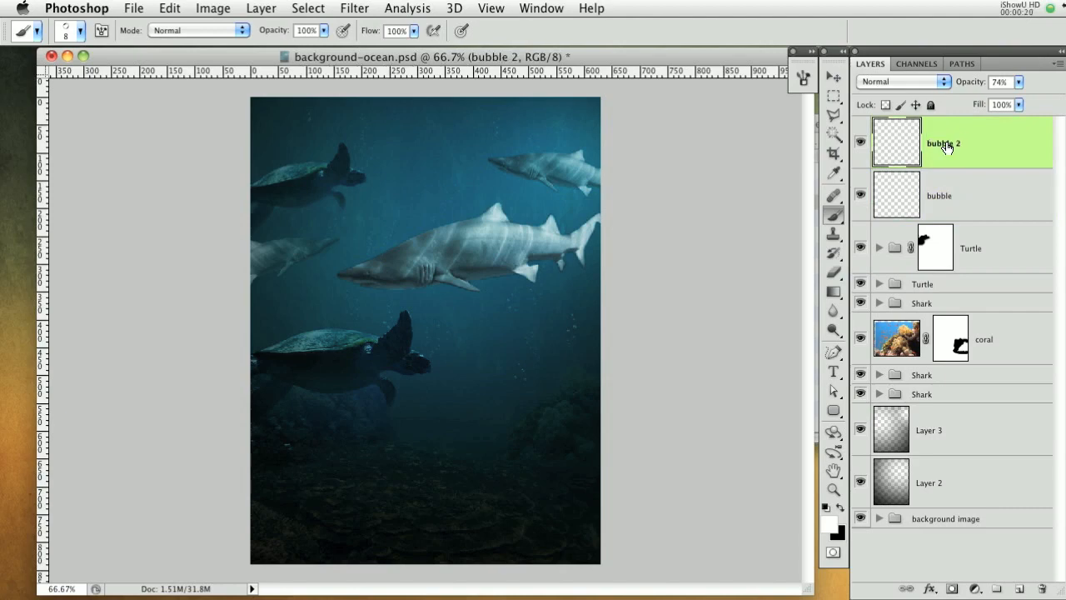
Group the bubble and bubble 2 layers and name the group "bubbles"
left_click(1001, 190, "shift")
key("super+g")
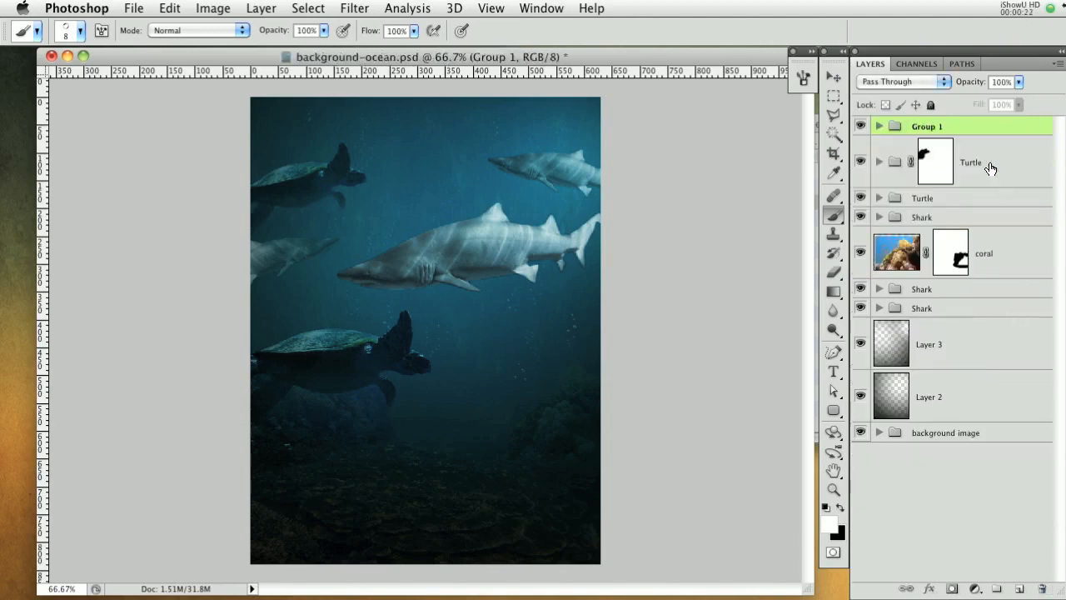
double_click(929, 125)
type("bubbles")
key("Return")
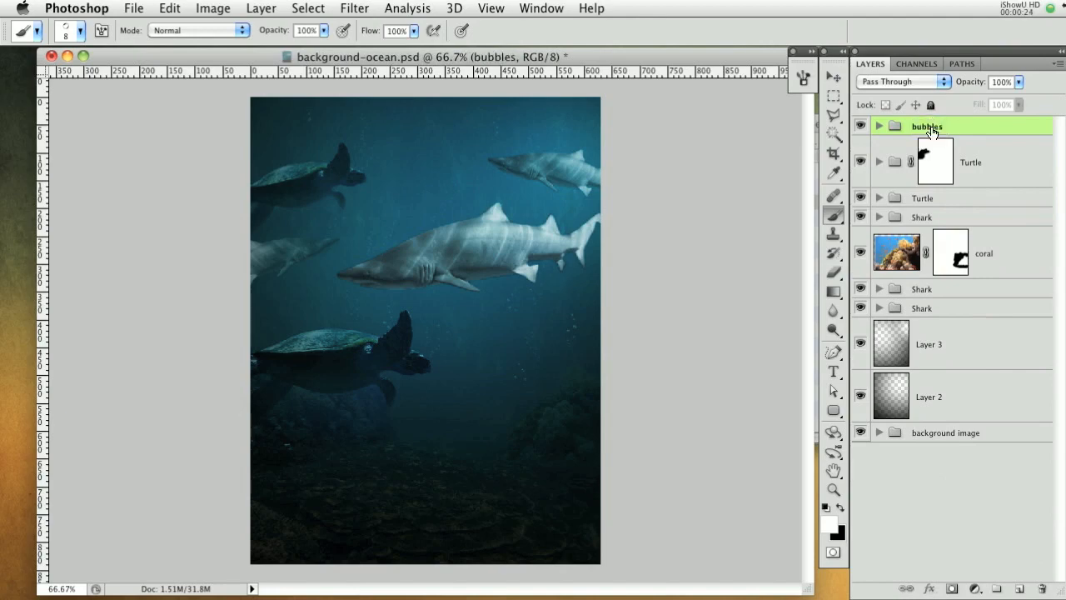
Create a new layer above the bubbles group and set up a soft round 35 px brush with 0% hardness
left_click(1019, 588)
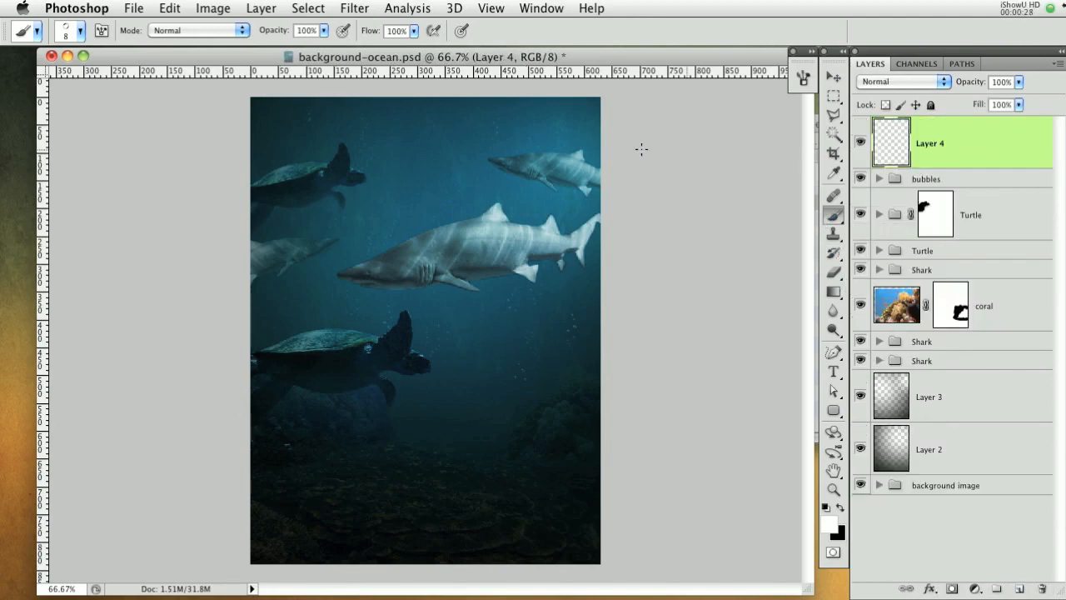
right_click(500, 185)
left_click_drag(683, 337, 671, 279)
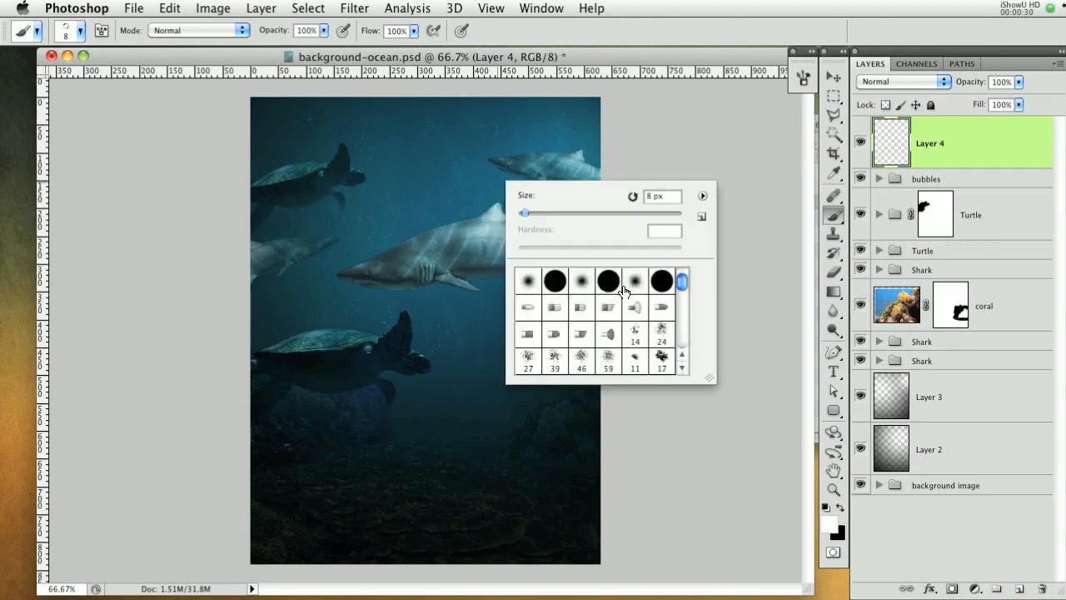
left_click(634, 281)
left_click_drag(525, 213, 546, 213)
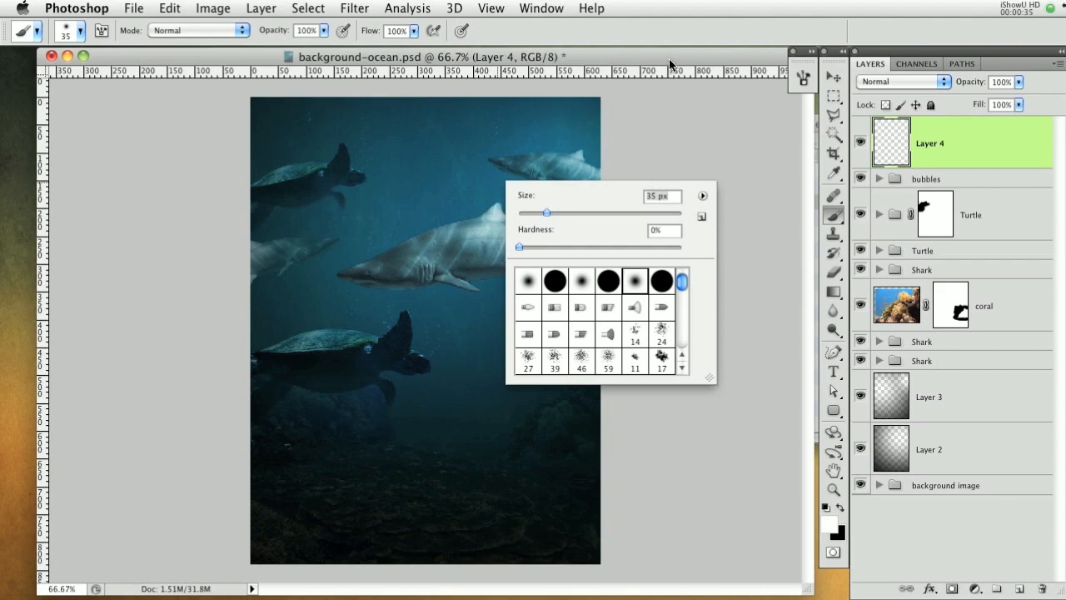
left_click(717, 58)
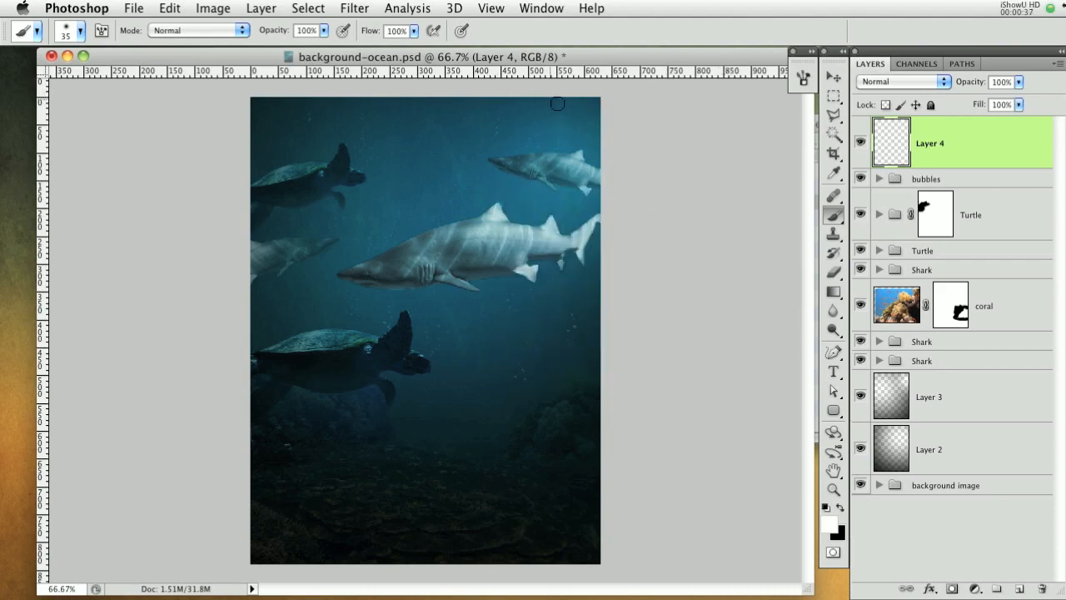
Paint white light rays on Layer 4 fanning out from the image's upper-right corner, plus short separate strokes over the turtles and lower water
left_click_drag(594, 100, 304, 238)
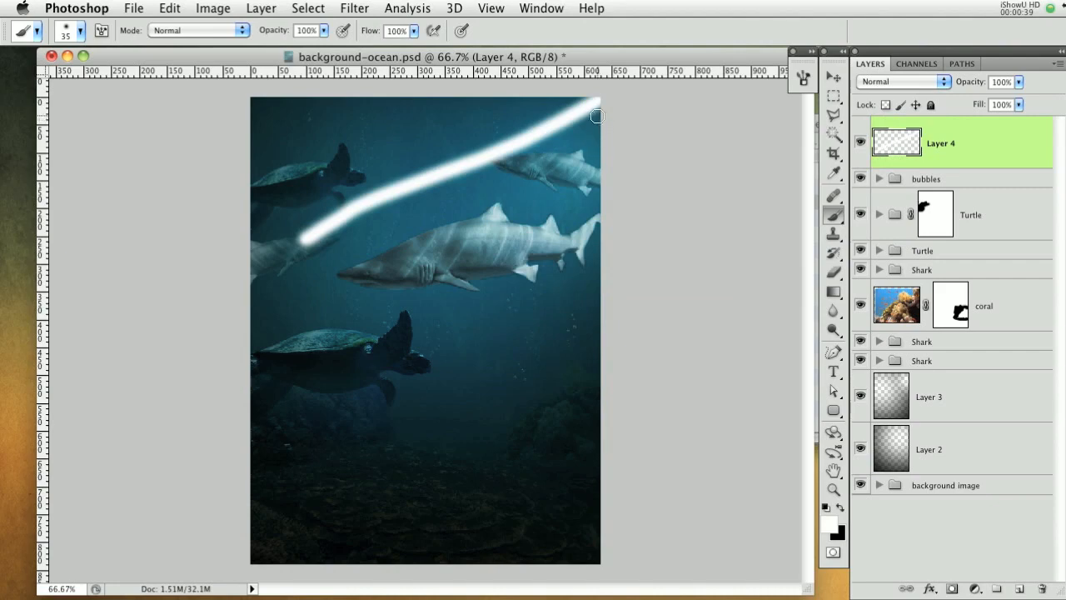
left_click_drag(596, 103, 371, 337)
left_click_drag(600, 103, 481, 460)
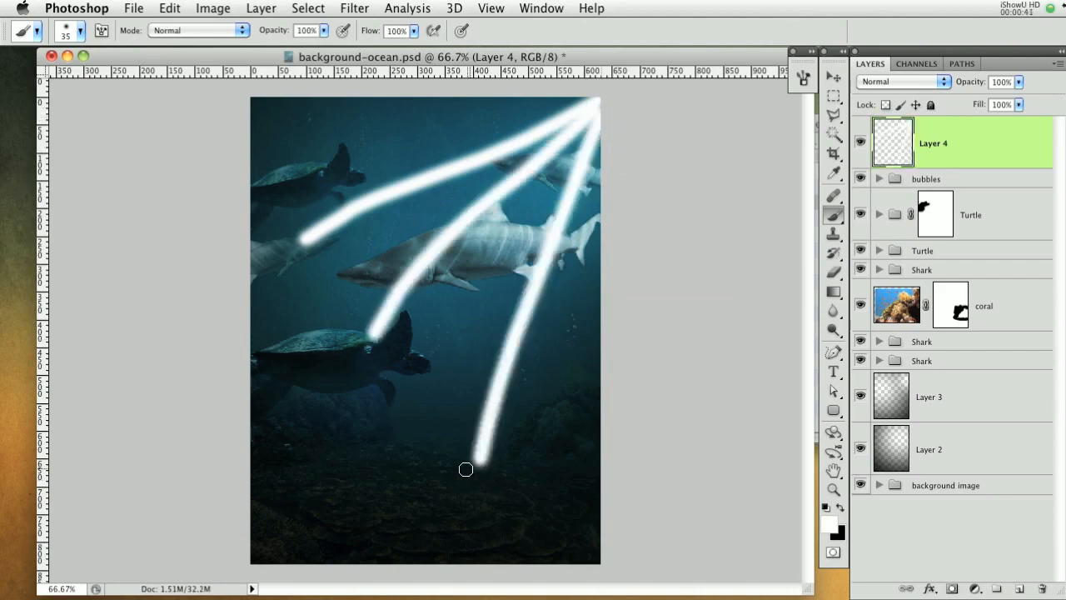
left_click_drag(575, 337, 545, 433)
left_click_drag(438, 392, 339, 477)
left_click_drag(332, 287, 254, 359)
left_click_drag(318, 163, 288, 166)
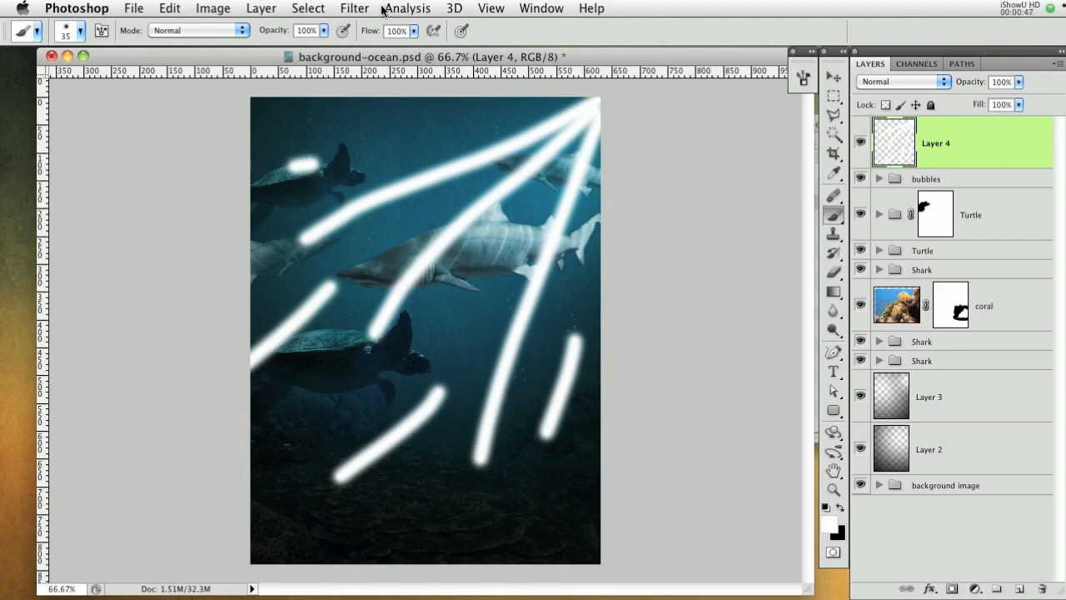
Apply Add Noise to the white strokes on Layer 4 with amount 16%, Uniform distribution and Monochromatic
left_click(354, 9)
mouse_move(449, 234)
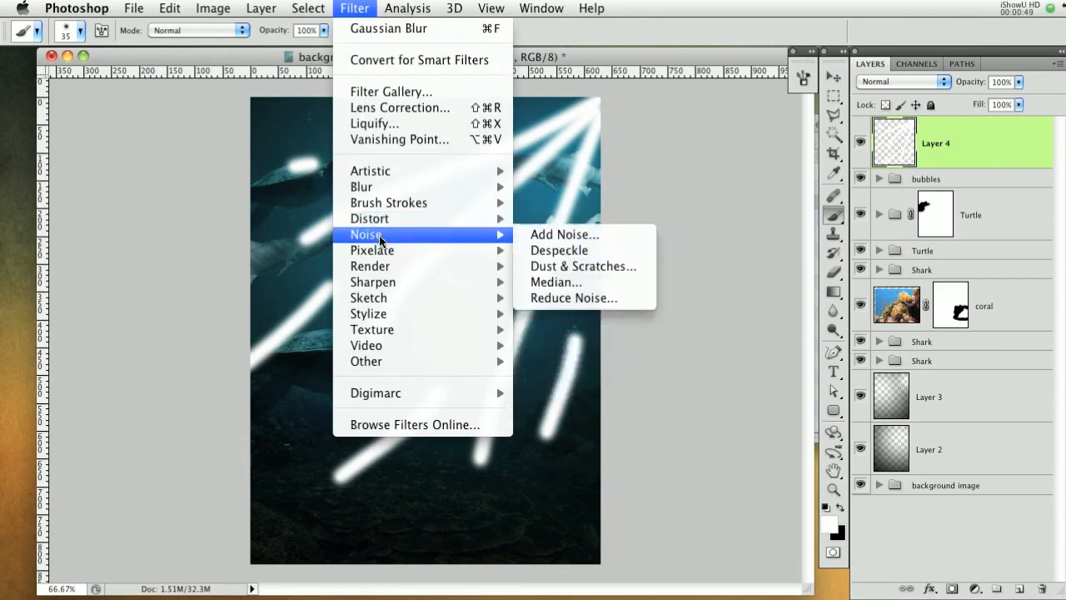
left_click(582, 234)
left_click_drag(784, 281, 666, 117)
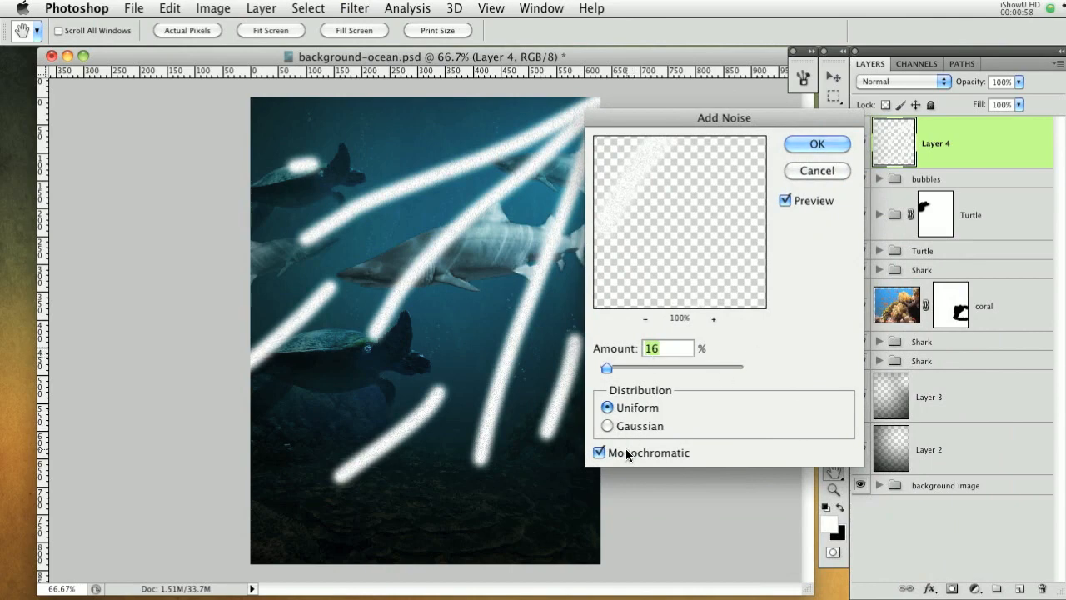
left_click(831, 142)
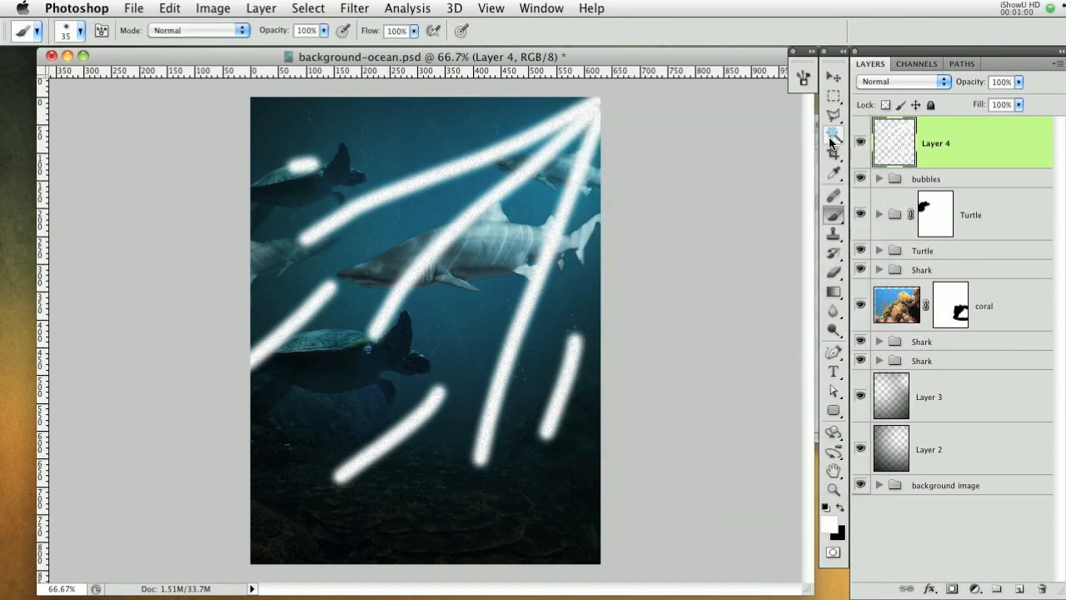
Apply a Gaussian Blur with a 22.0-pixel radius to Layer 4 and lower the layer's opacity to 32%
left_click(356, 10)
mouse_move(392, 188)
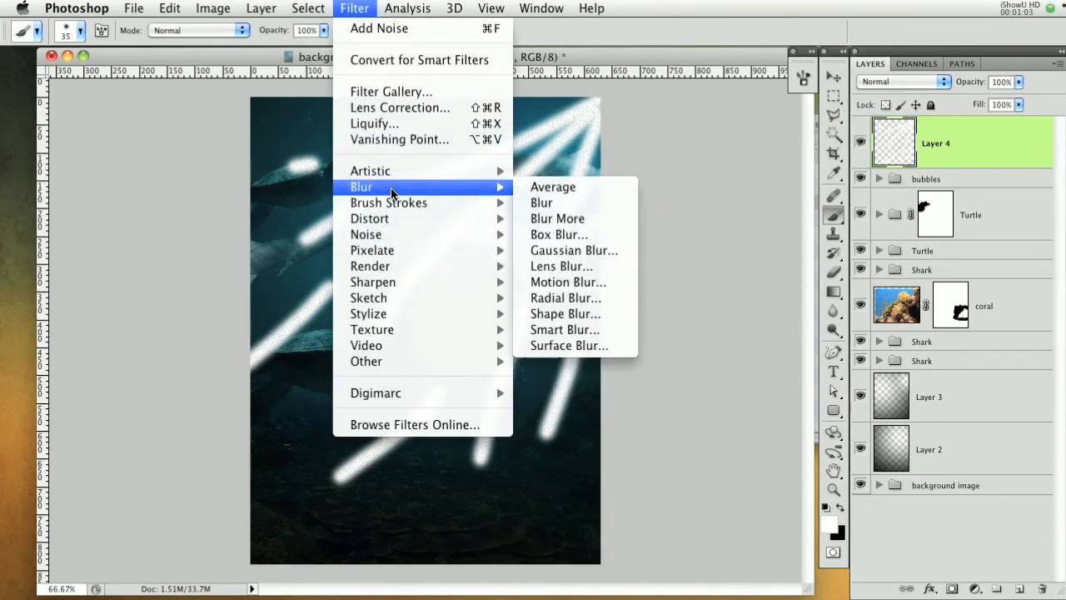
left_click(595, 251)
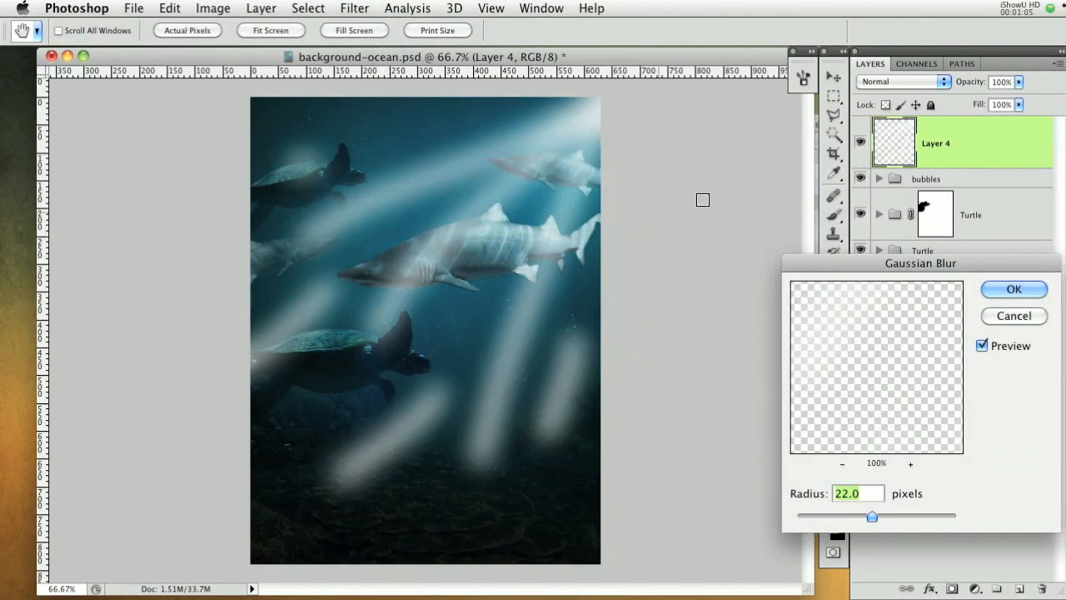
left_click_drag(963, 262, 815, 172)
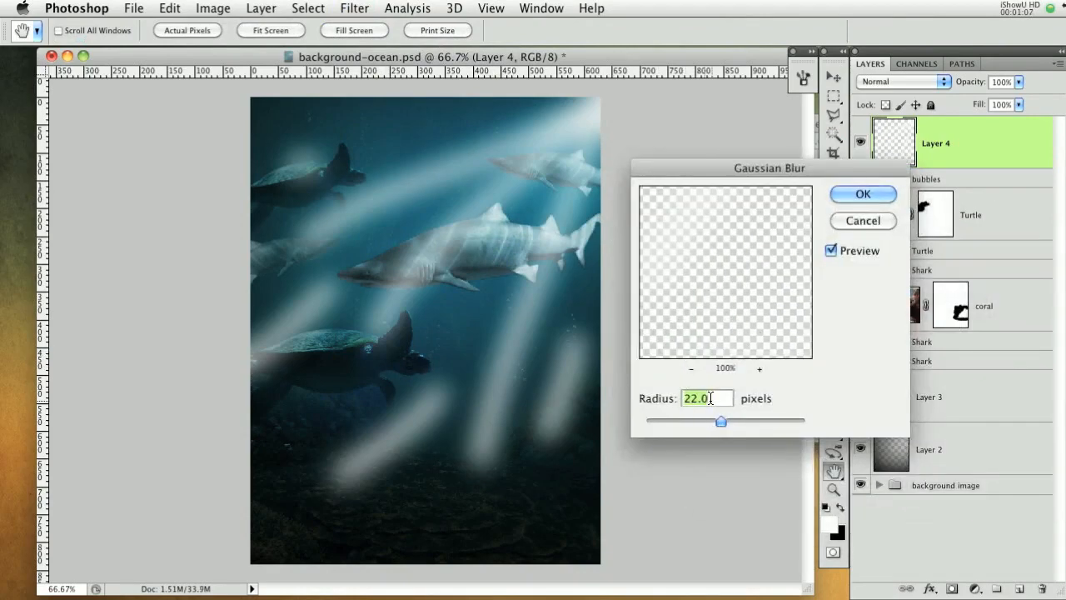
left_click(859, 192)
left_click_drag(962, 84, 905, 81)
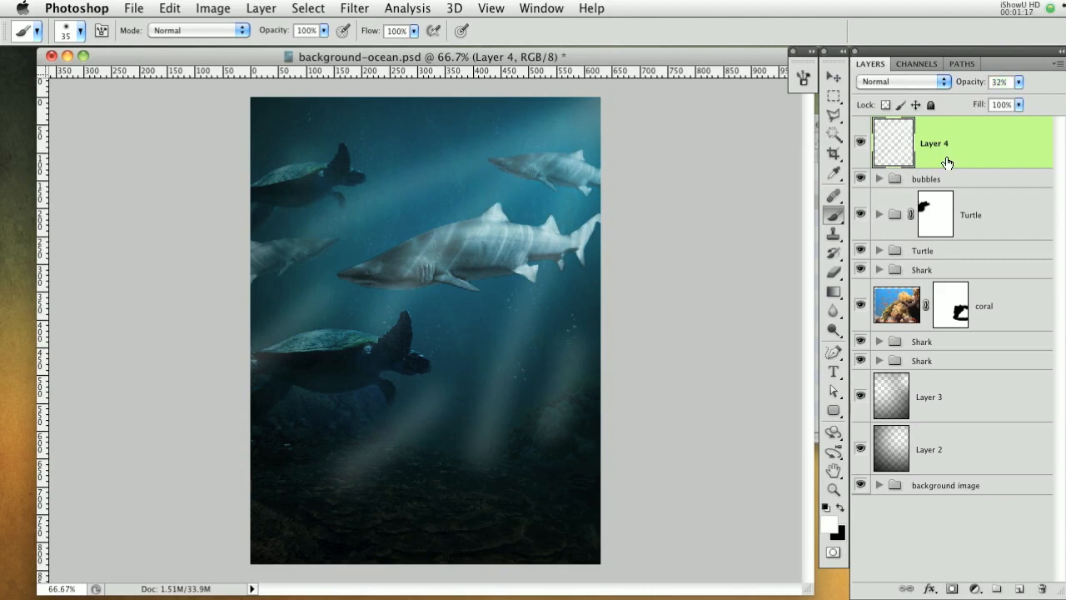
Add a layer mask to Layer 4 and fade the rays' lower and left ends with a soft black brush enlarged to 250 px
left_click(951, 588)
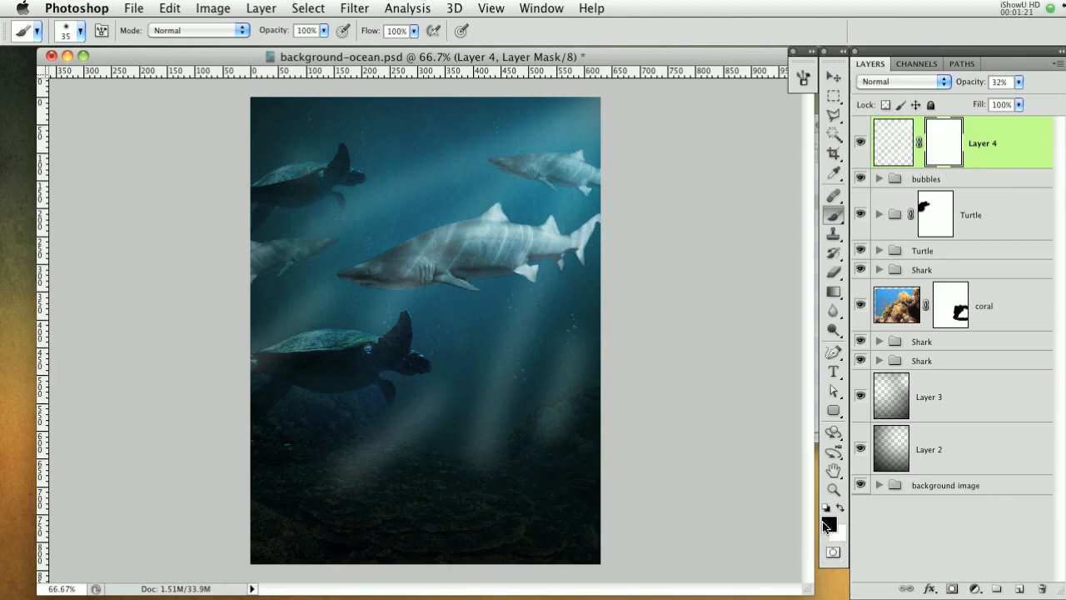
key("bracketright")
key("bracketright")
key("bracketright")
key("bracketright")
key("bracketright")
key("bracketright")
key("bracketright")
key("bracketright")
key("bracketright")
mouse_move(613, 388)
left_mouse_down()
mouse_move(595, 444)
mouse_move(547, 464)
left_mouse_up()
key("bracketright")
key("bracketright")
key("bracketright")
mouse_move(521, 511)
left_mouse_down()
mouse_move(498, 502)
mouse_move(515, 489)
mouse_move(506, 481)
mouse_move(363, 516)
mouse_move(395, 488)
mouse_move(380, 435)
mouse_move(299, 430)
mouse_move(321, 376)
mouse_move(303, 354)
mouse_move(309, 209)
left_mouse_up()
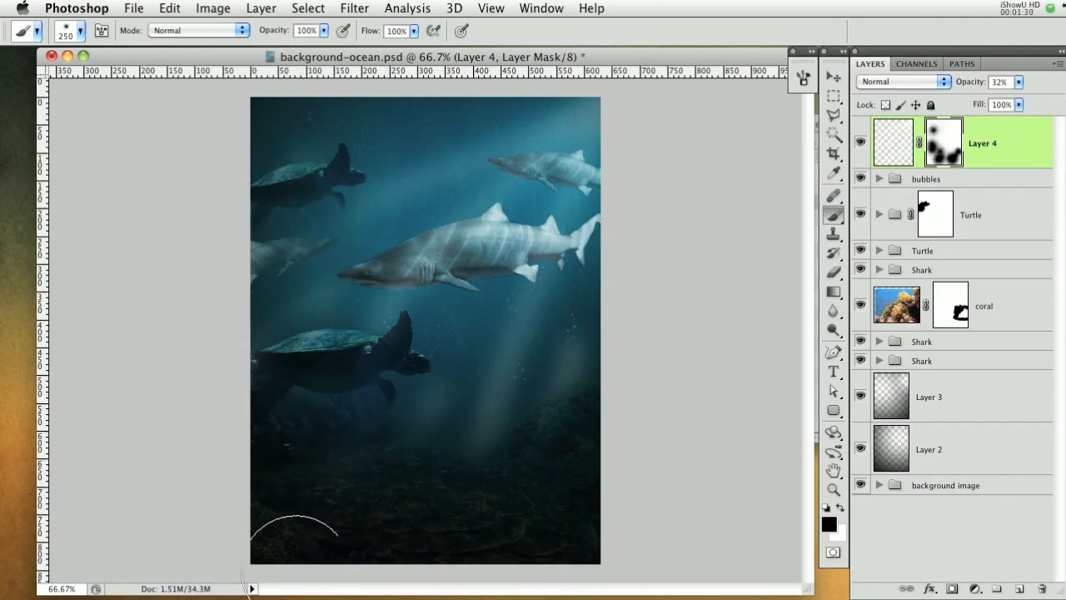
Mask out more of the light rays over the central shark, the open water to its lower right and the dark seabed
left_click(472, 224)
mouse_move(508, 326)
left_mouse_down()
mouse_move(552, 328)
mouse_move(547, 309)
mouse_move(575, 341)
left_mouse_up()
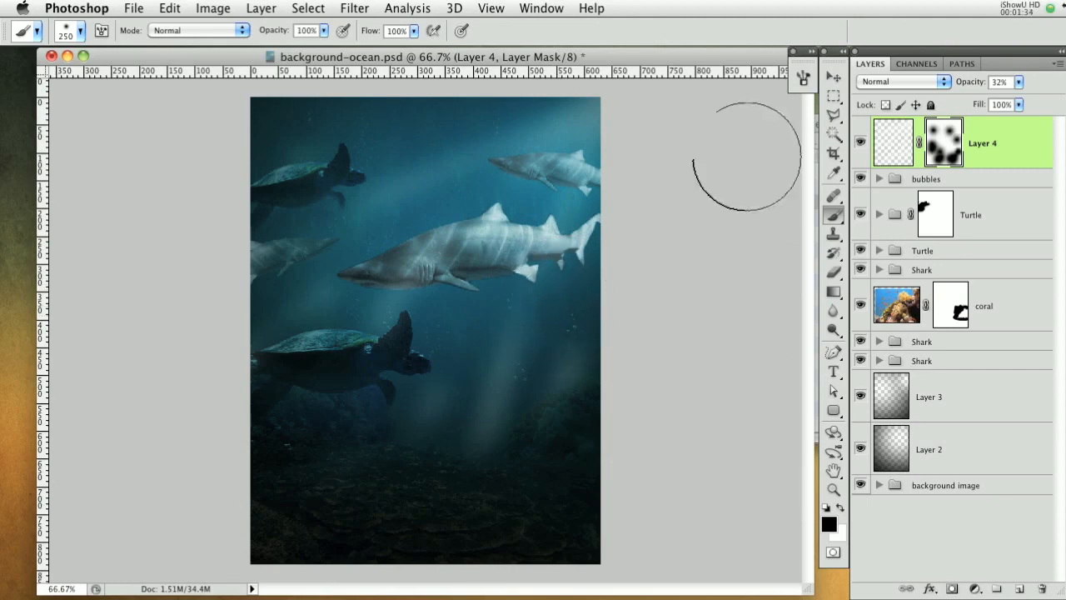
left_click_drag(508, 478, 543, 475)
Lower the opacity of Layer 4 to 27% and check the light rays up close
left_click_drag(978, 88, 970, 89)
key("ctrl+plus")
mouse_move(643, 259)
left_mouse_down()
mouse_move(642, 245)
mouse_move(638, 388)
mouse_move(636, 313)
mouse_move(638, 352)
left_mouse_up()
key("ctrl+minus")
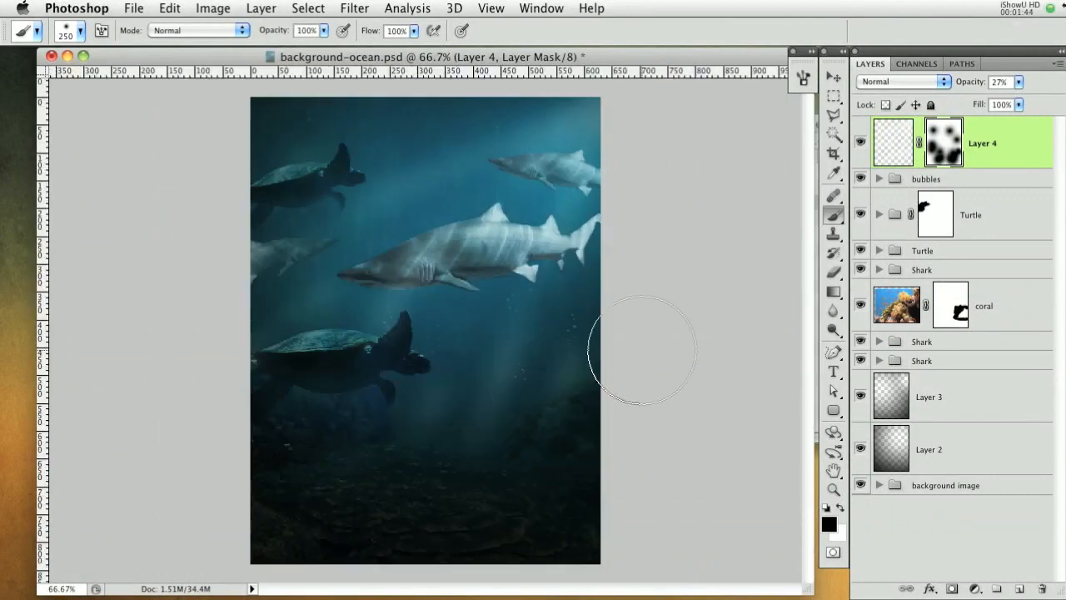